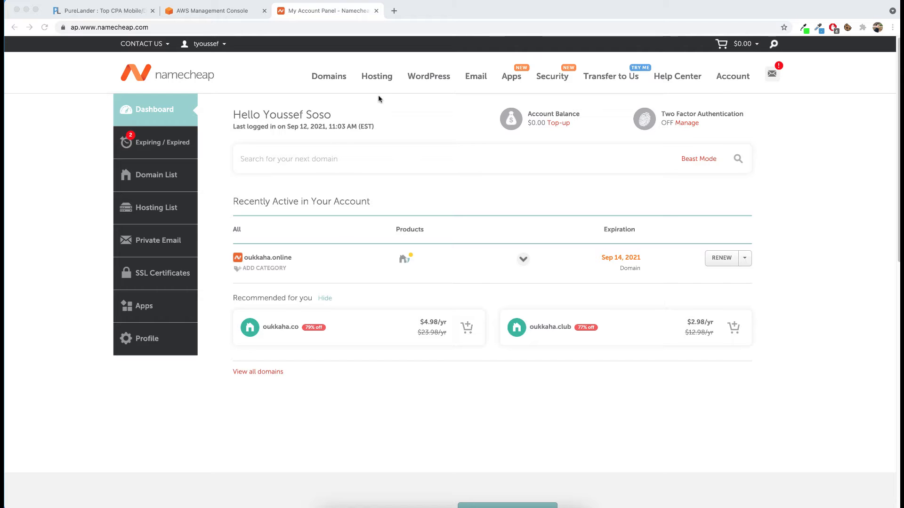
# Step: Search for the domain plps.xyz, add its 1 year registration to the cart and proceed to checkout
pyautogui.moveTo(334, 79)
pyautogui.click(338, 99)
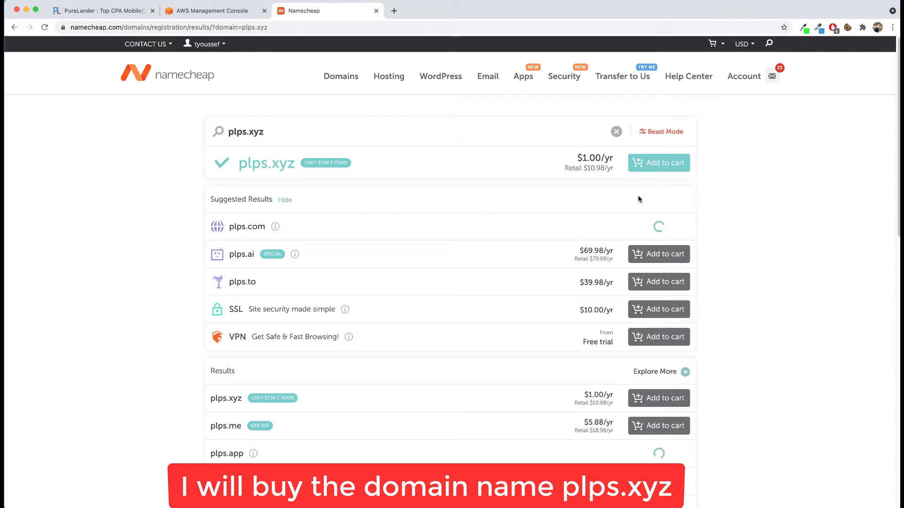
pyautogui.click(659, 162)
pyautogui.click(858, 105)
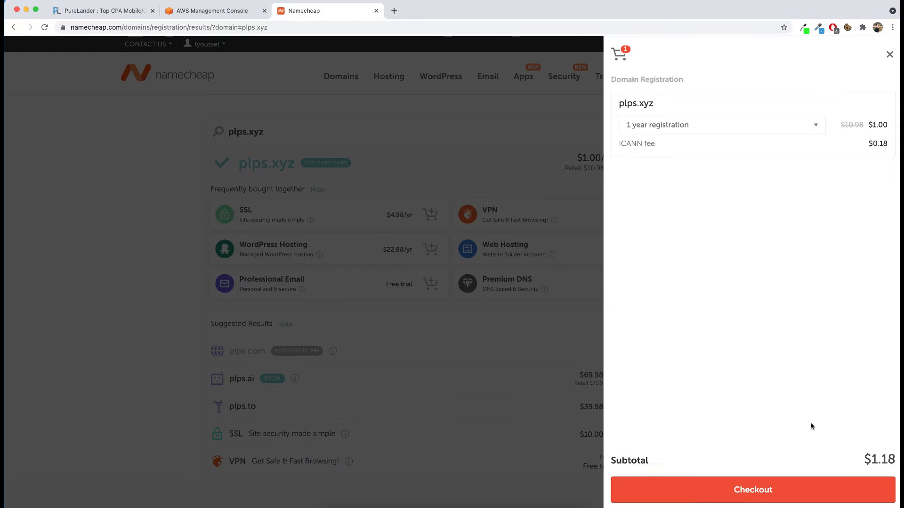
pyautogui.click(829, 490)
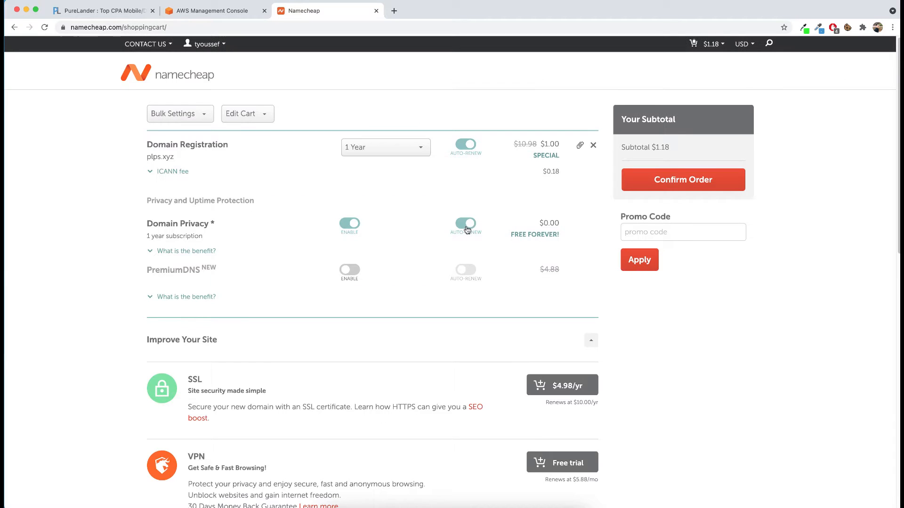
# Step: Turn off auto-renewal for both the domain registration and the domain privacy, keeping domain privacy enabled
pyautogui.click(466, 230)
pyautogui.click(350, 224)
pyautogui.click(469, 124)
pyautogui.click(465, 144)
# Step: Confirm the order with the existing payment settings and choose PayPal as the checkout method
pyautogui.click(647, 183)
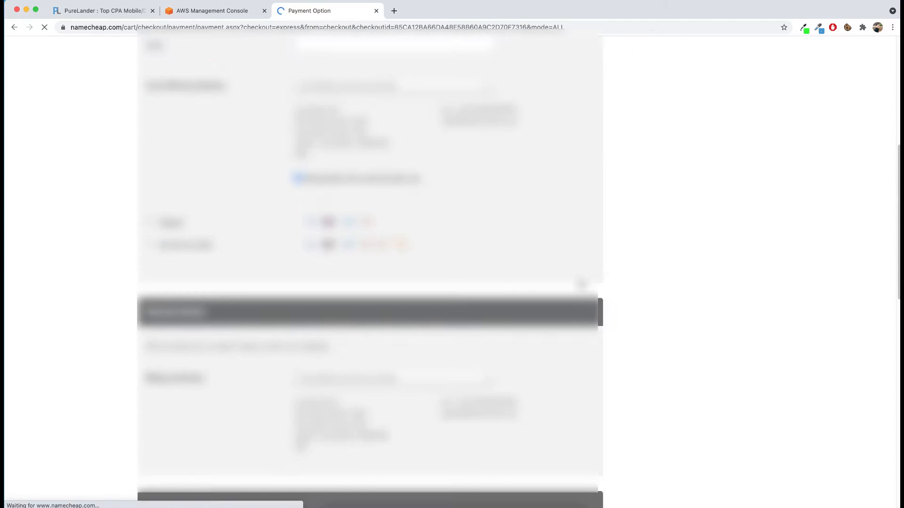
pyautogui.scroll(-10, 211, 351)
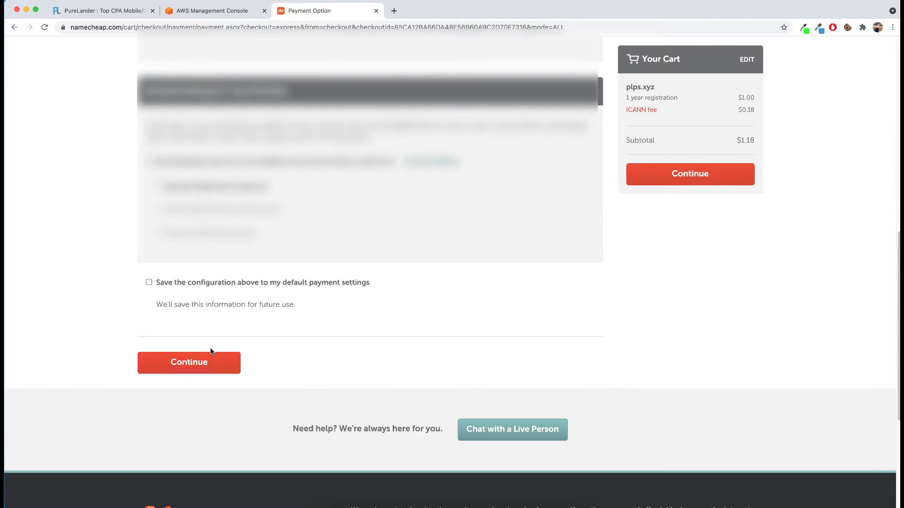
pyautogui.click(211, 352)
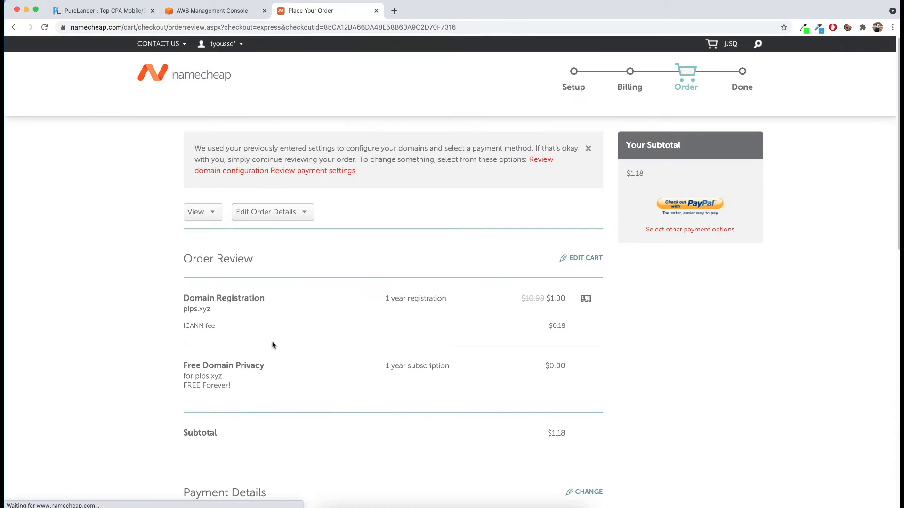
pyautogui.click(688, 216)
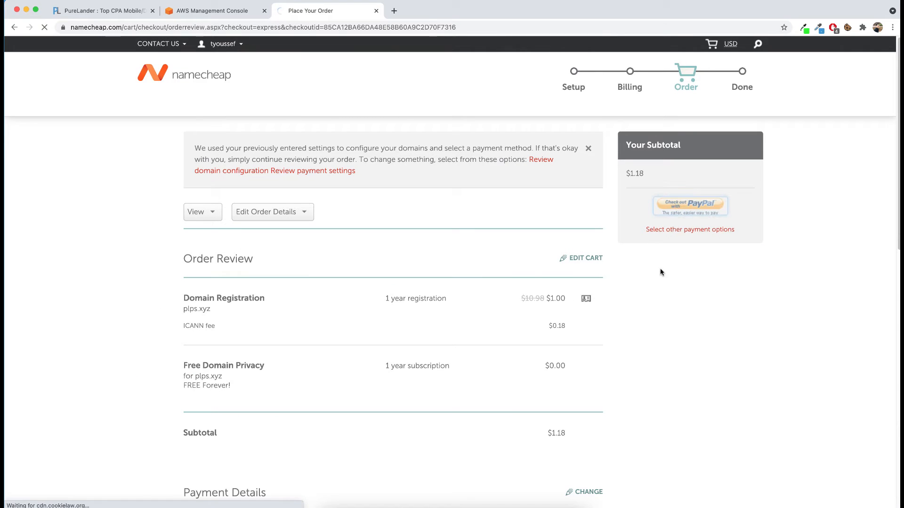
# Step: Enter the PayPal account password and log in to PayPal
pyautogui.click(424, 264)
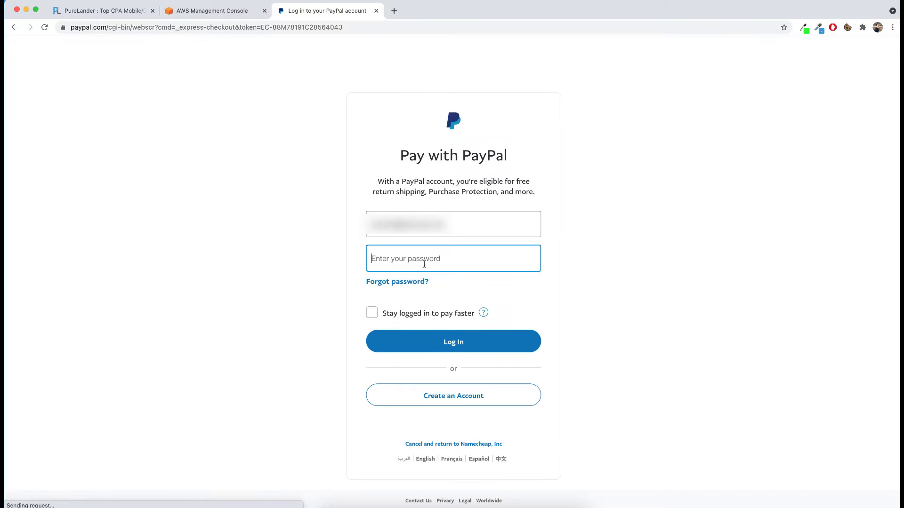
pyautogui.write('••')
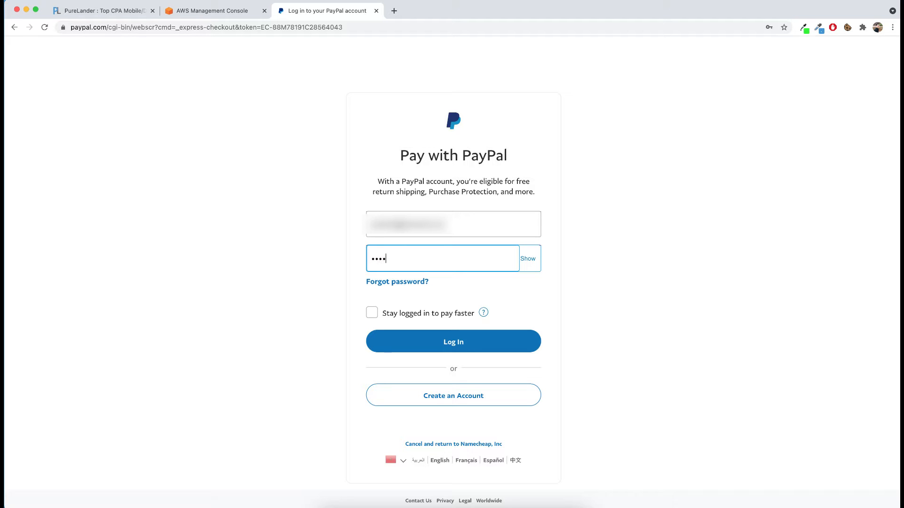
pyautogui.write('•••••••••••••')
pyautogui.click(452, 345)
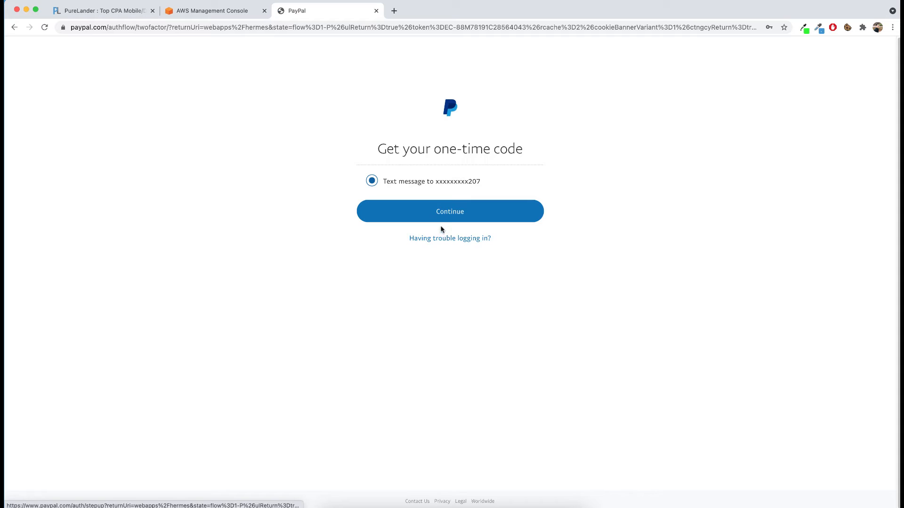
# Step: Request and enter the one-time verification code, and pay for the domain with the PayPal balance
pyautogui.click(441, 221)
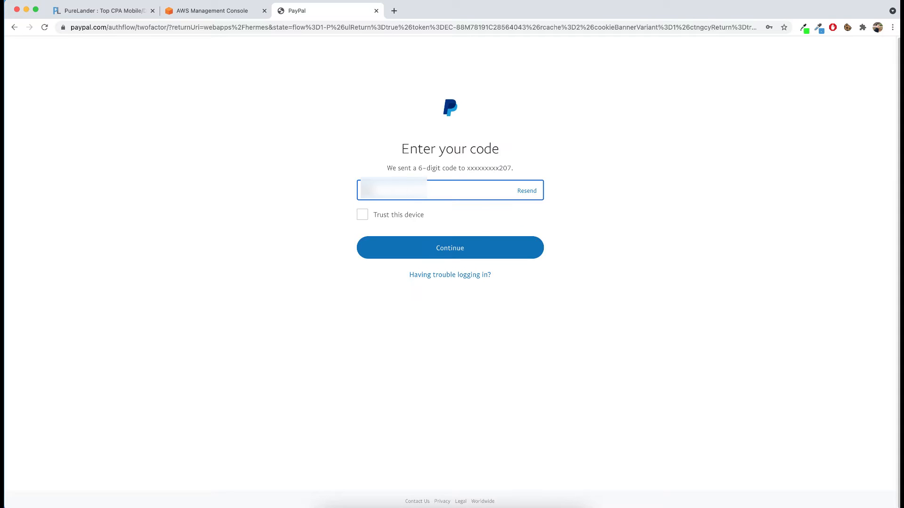
pyautogui.click(409, 247)
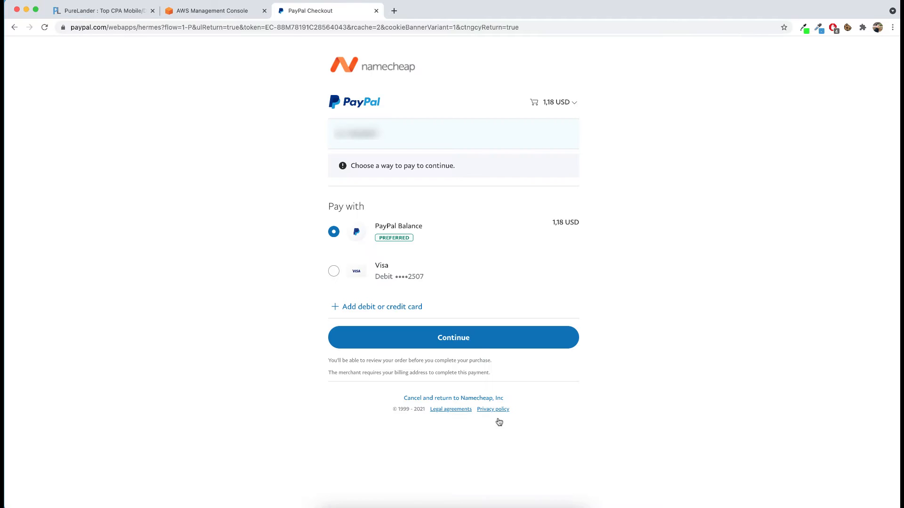
pyautogui.click(473, 344)
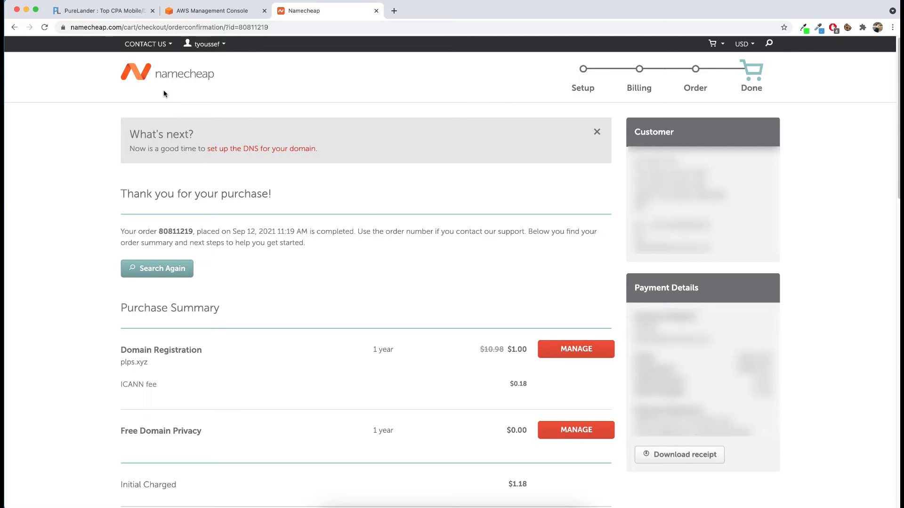
# Step: Return to the account dashboard and open the management page of the domain plps.xyz
pyautogui.moveTo(168, 45)
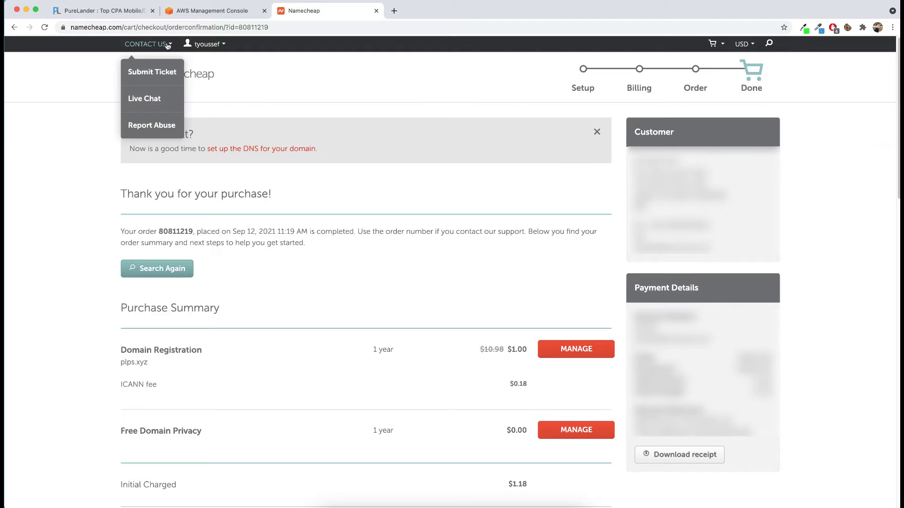
pyautogui.moveTo(209, 50)
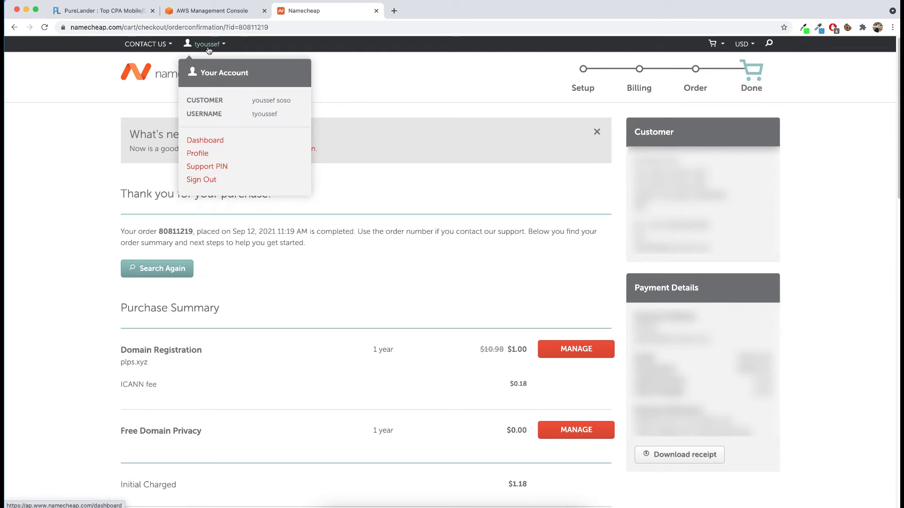
pyautogui.click(205, 140)
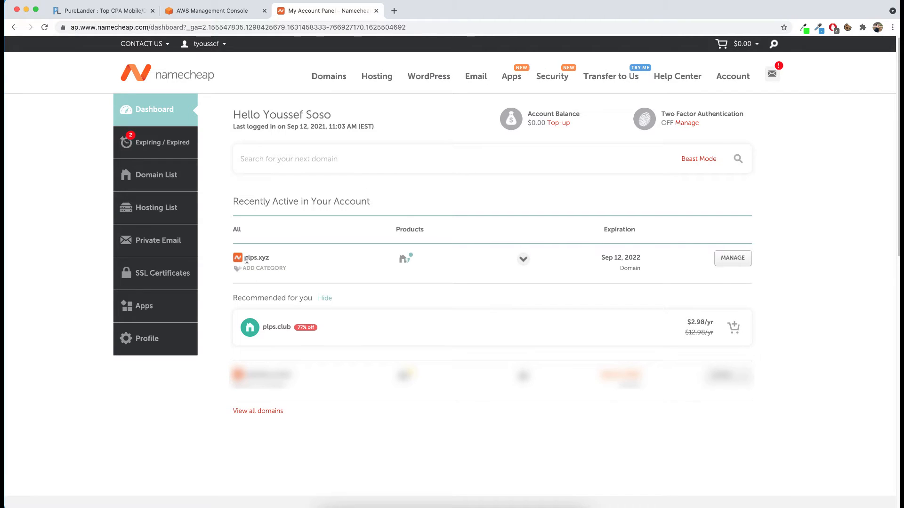
pyautogui.click(728, 258)
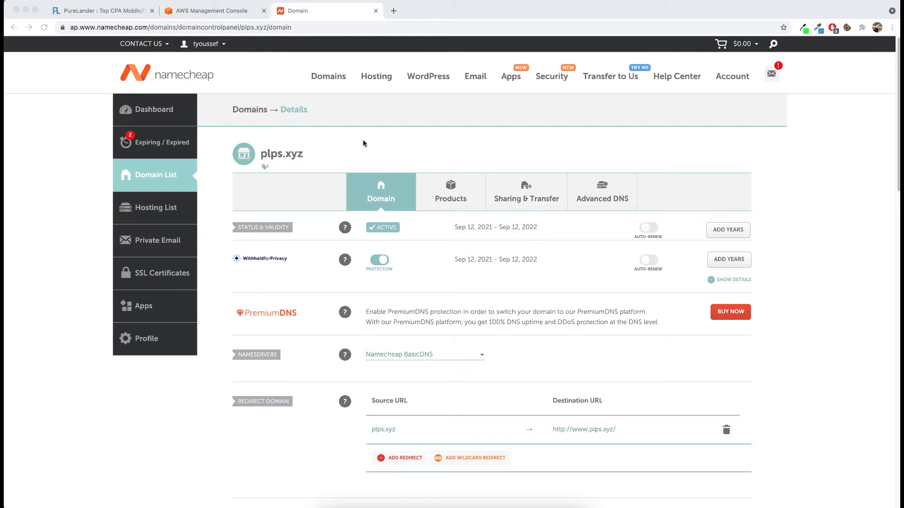
# Step: Switch to the AWS console and review the S3, certificate manager and Cloudfront notes in tutorial.txt in Sublime Text
pyautogui.click(203, 12)
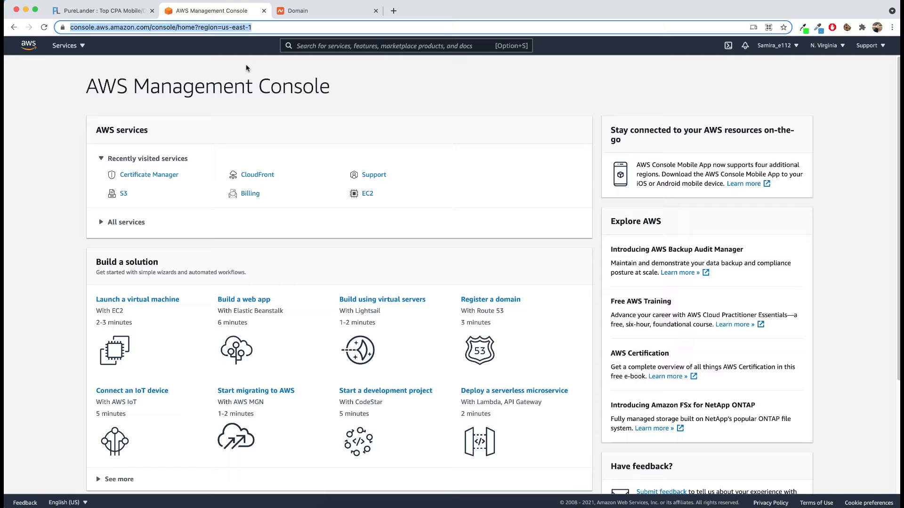
pyautogui.press('super+Tab')
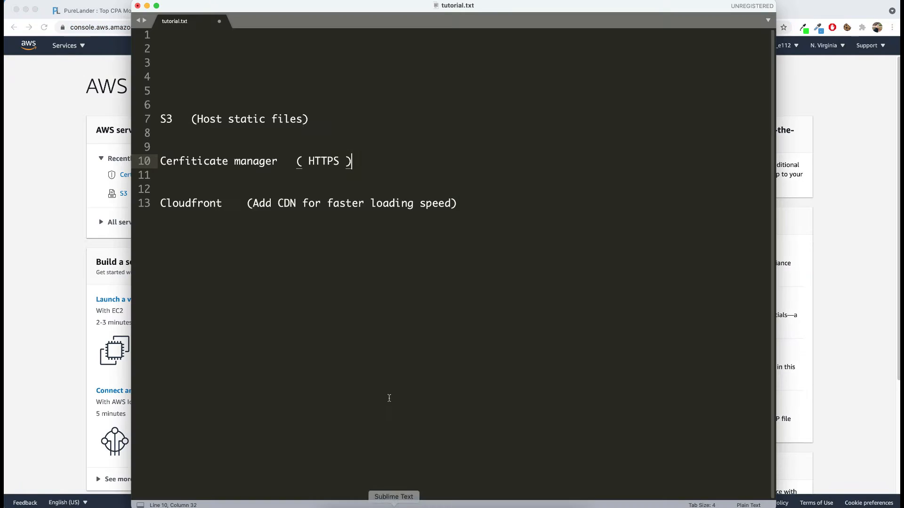
pyautogui.moveTo(159, 124); pyautogui.dragTo(176, 123)
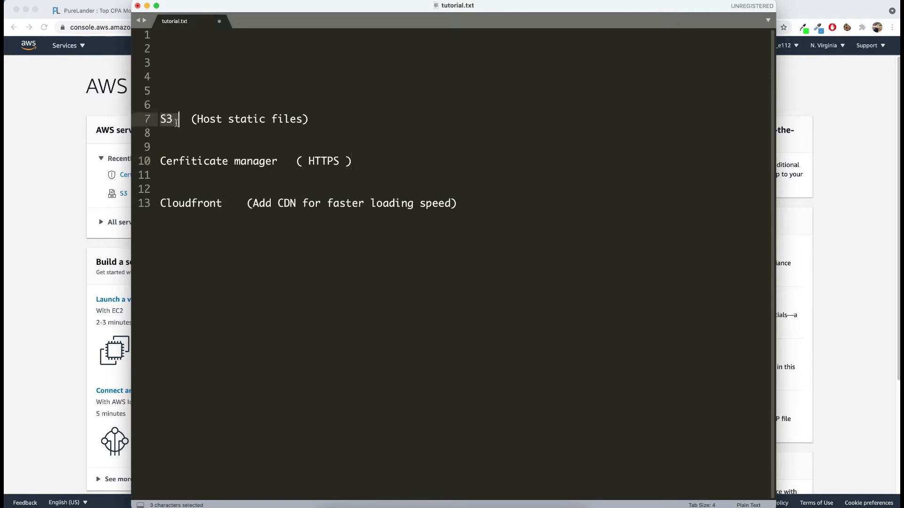
pyautogui.doubleClick(178, 203)
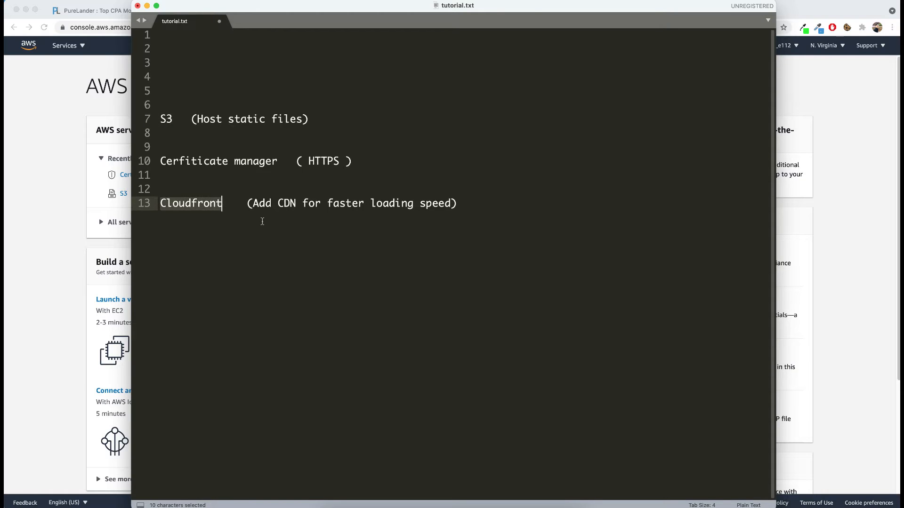
pyautogui.moveTo(225, 8); pyautogui.dragTo(341, 82)
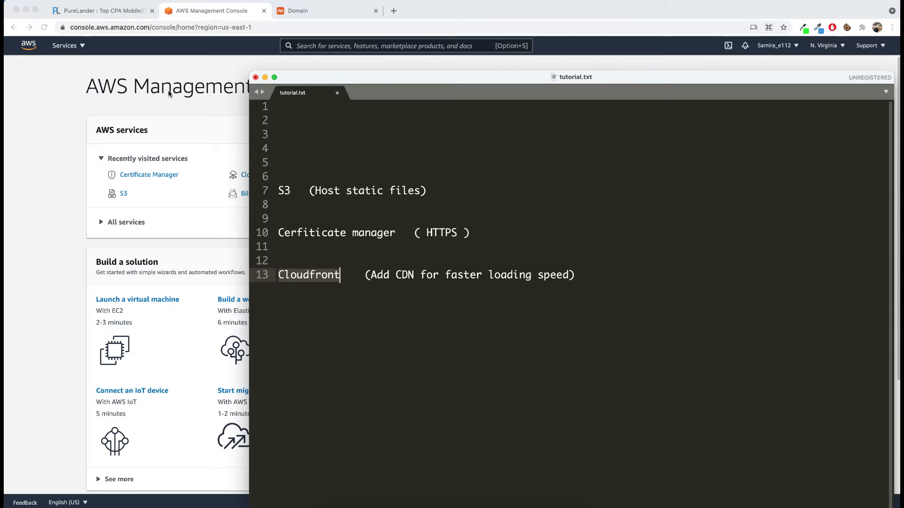
pyautogui.doubleClick(285, 192)
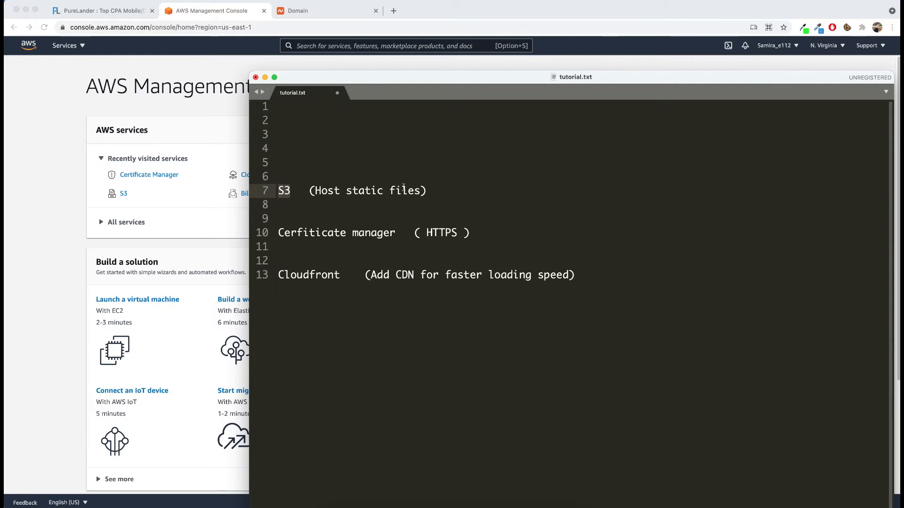
pyautogui.click(425, 191)
pyautogui.click(33, 196)
# Step: In the AWS console, search for "s3" and open the S3 service
pyautogui.click(315, 44)
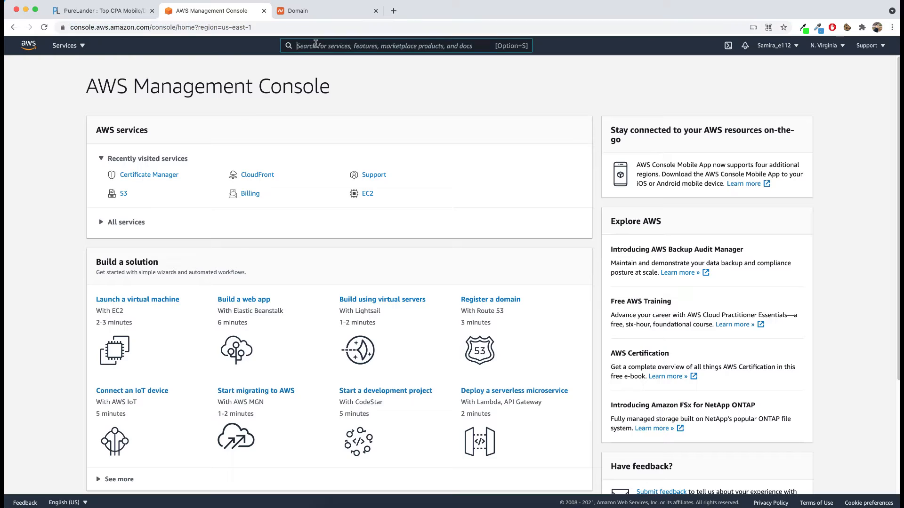
pyautogui.write('s')
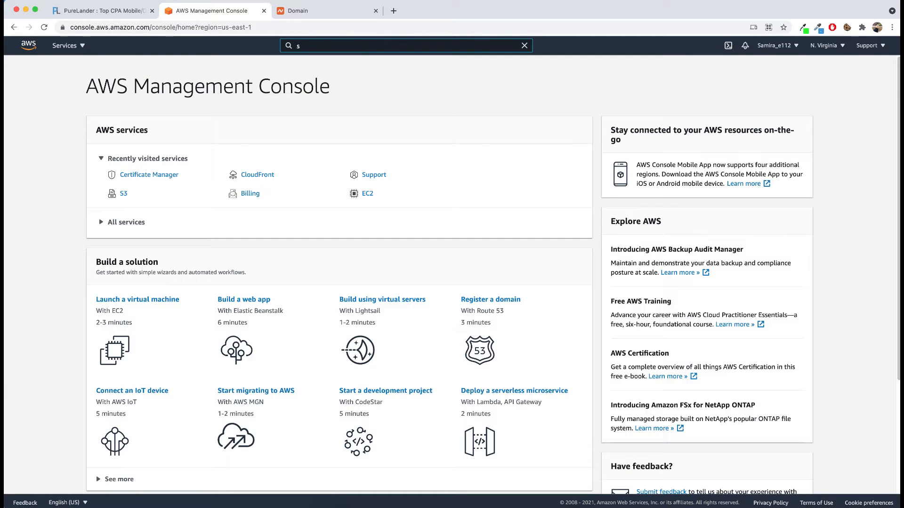
pyautogui.write('3')
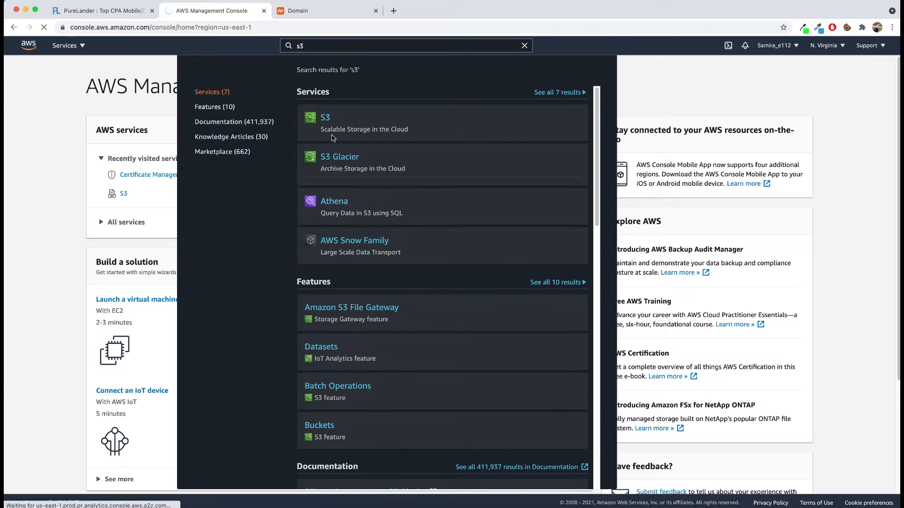
pyautogui.click(323, 121)
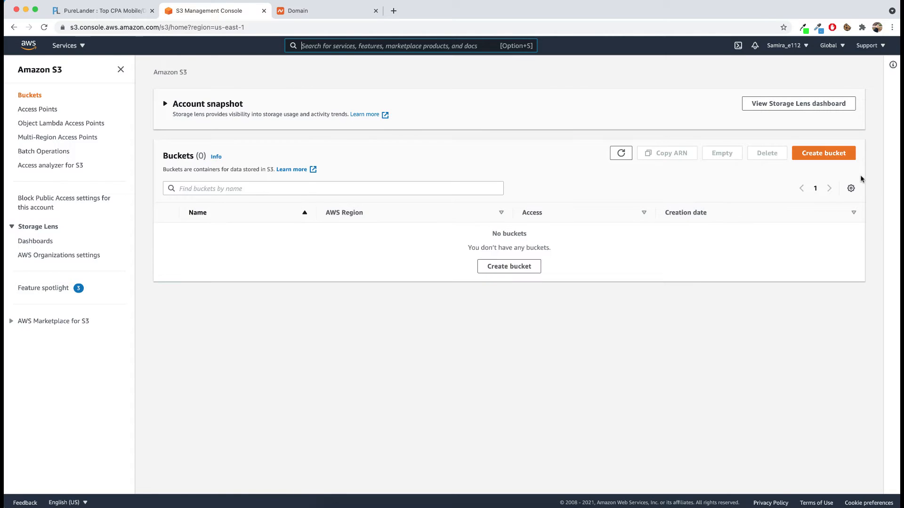
# Step: Start creating a new bucket and name it plps
pyautogui.click(824, 153)
pyautogui.click(274, 182)
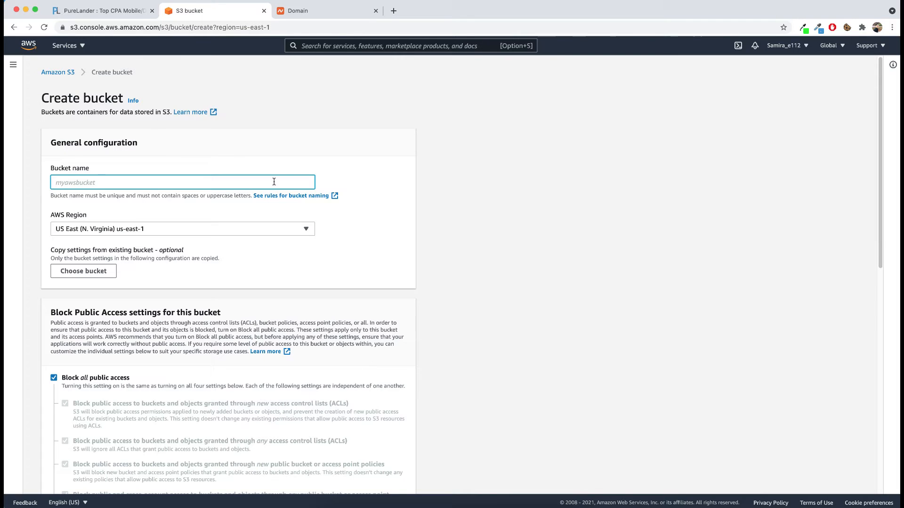
pyautogui.write('plps')
# Step: Turn off "Block all public access" for the new bucket so that its files can be public
pyautogui.scroll(-3, 173, 259)
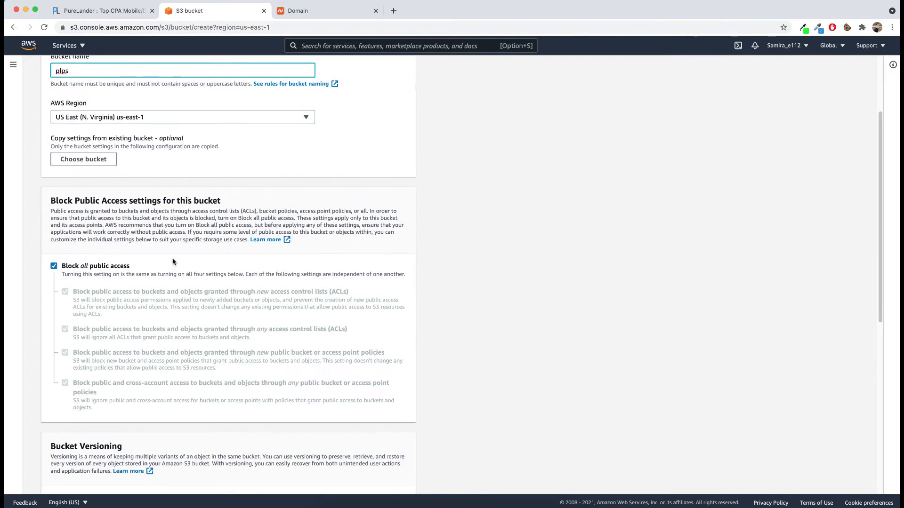
pyautogui.scroll(3, 92, 238)
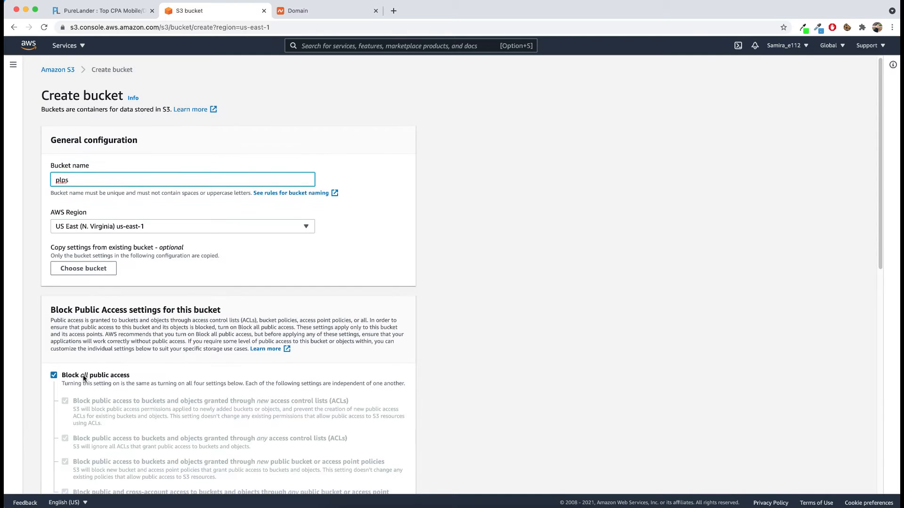
pyautogui.scroll(-2, 58, 380)
pyautogui.click(54, 336)
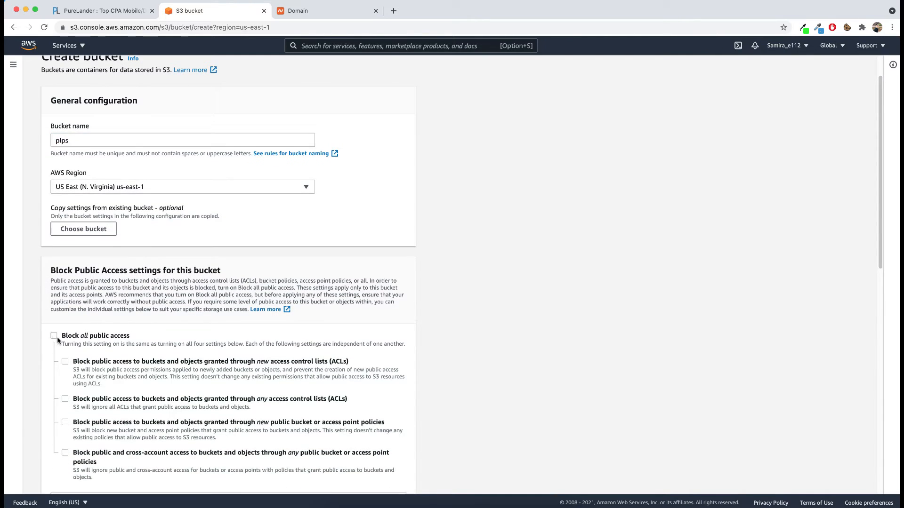
pyautogui.scroll(-3, 57, 337)
pyautogui.scroll(-5, 89, 292)
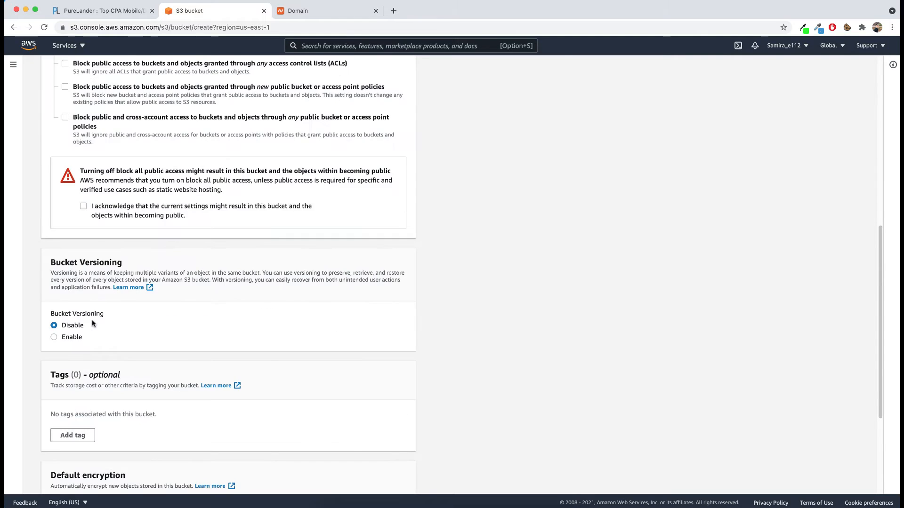
pyautogui.scroll(2, 89, 273)
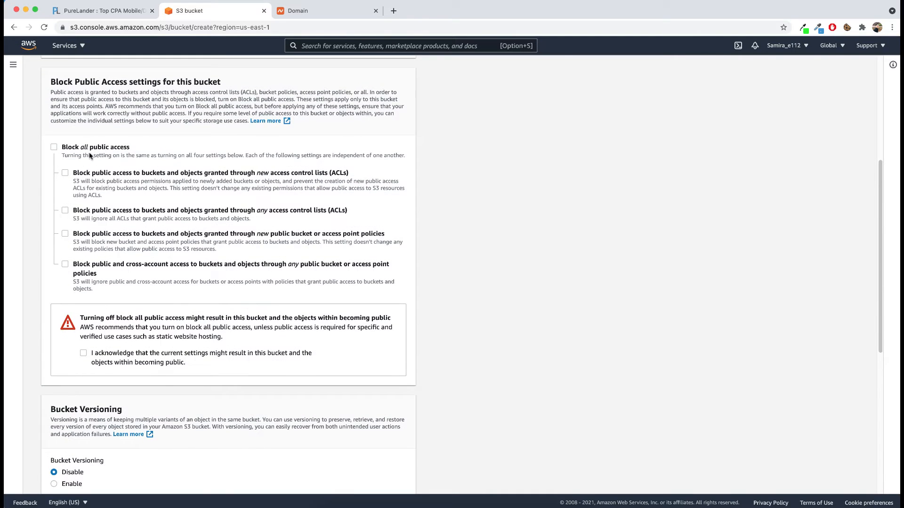
pyautogui.click(54, 147)
pyautogui.click(55, 149)
pyautogui.scroll(-1, 95, 250)
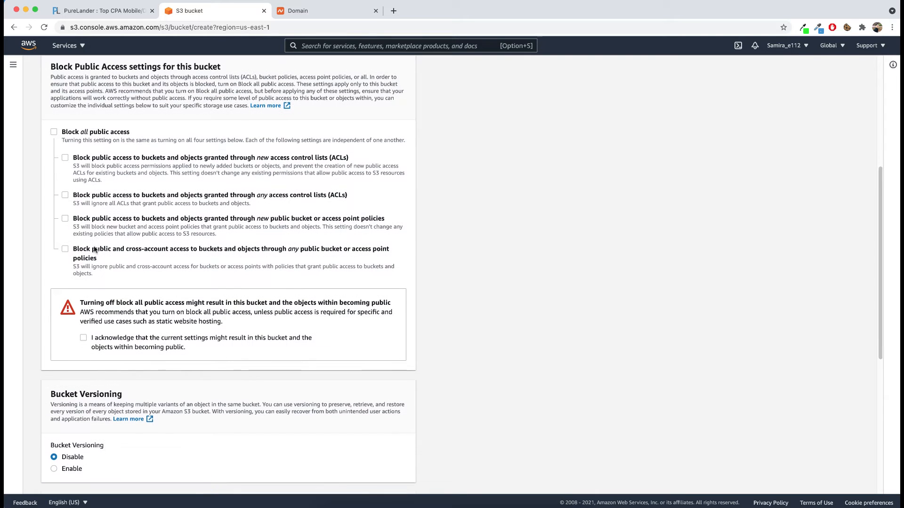
# Step: Acknowledge that the bucket and its objects may become public, and create the bucket with the remaining default settings
pyautogui.click(84, 337)
pyautogui.scroll(-5, 182, 335)
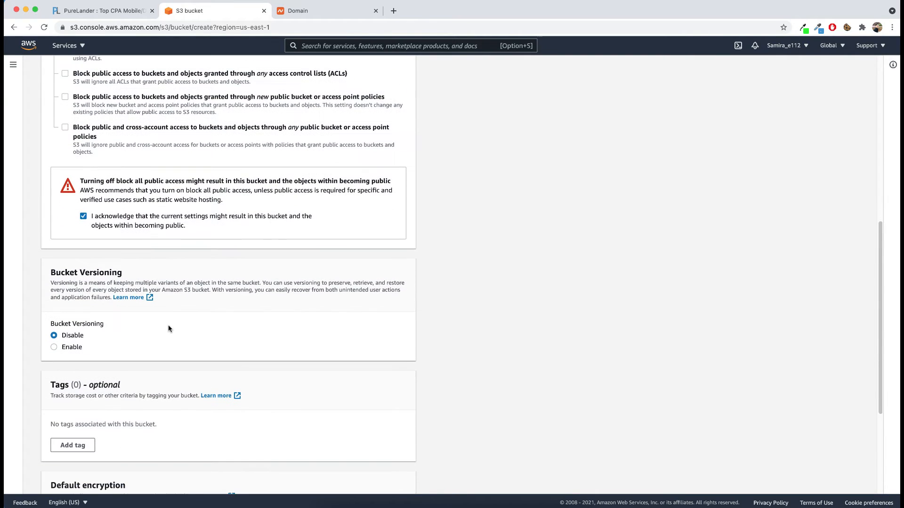
pyautogui.scroll(-7, 168, 328)
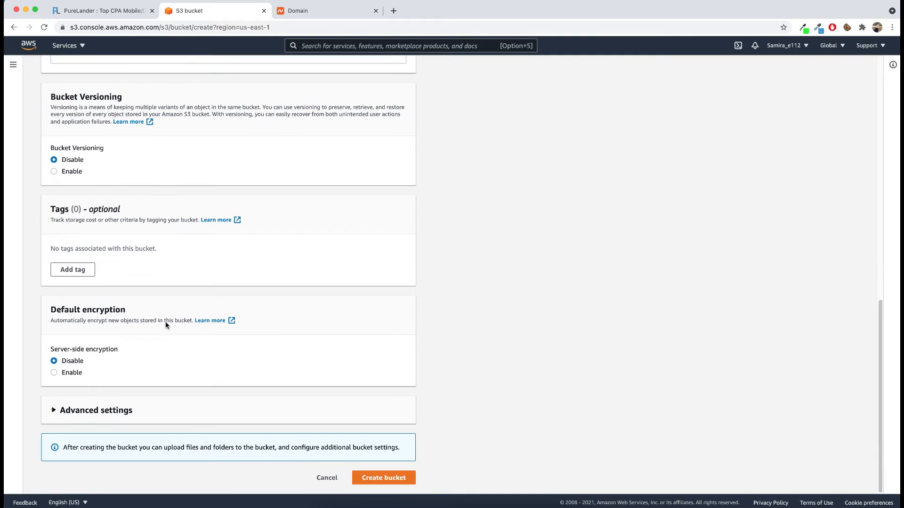
pyautogui.click(389, 478)
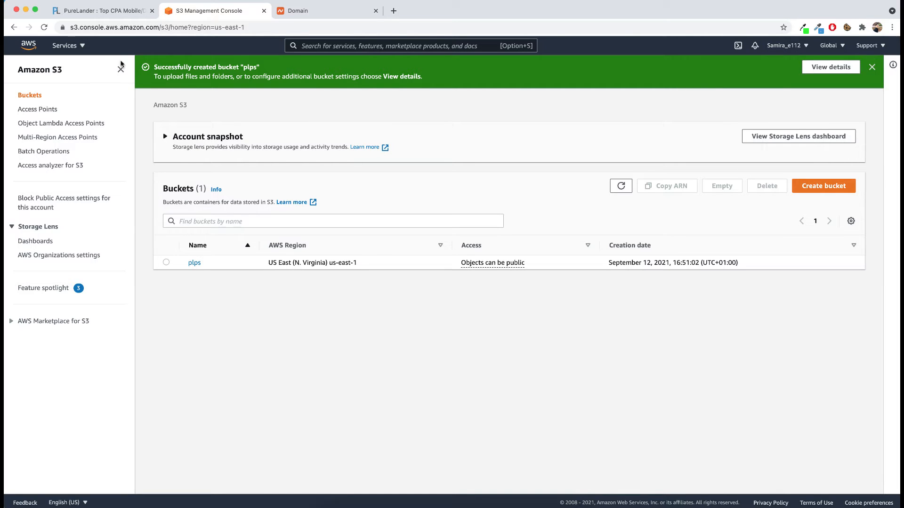
# Step: Switch to the PureLander site, log in, and generate a landing page named lp1 from template 259
pyautogui.click(99, 10)
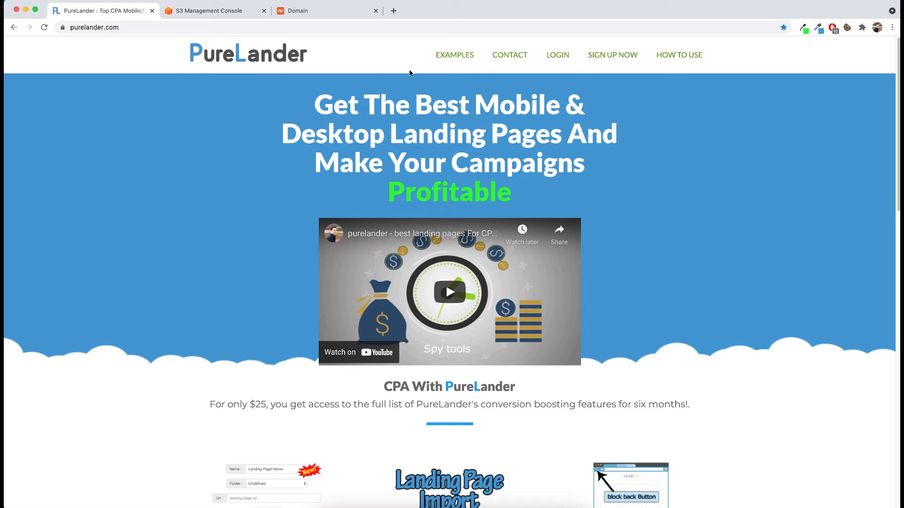
pyautogui.click(560, 57)
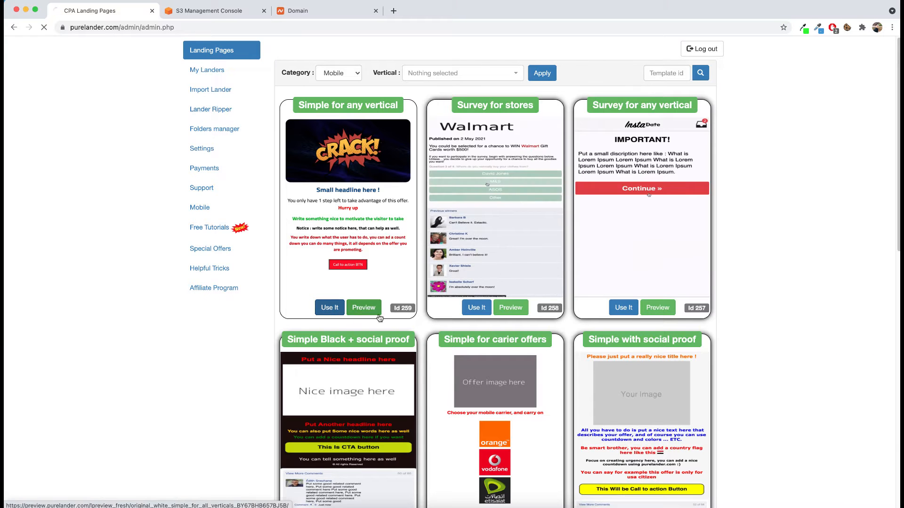
pyautogui.click(330, 308)
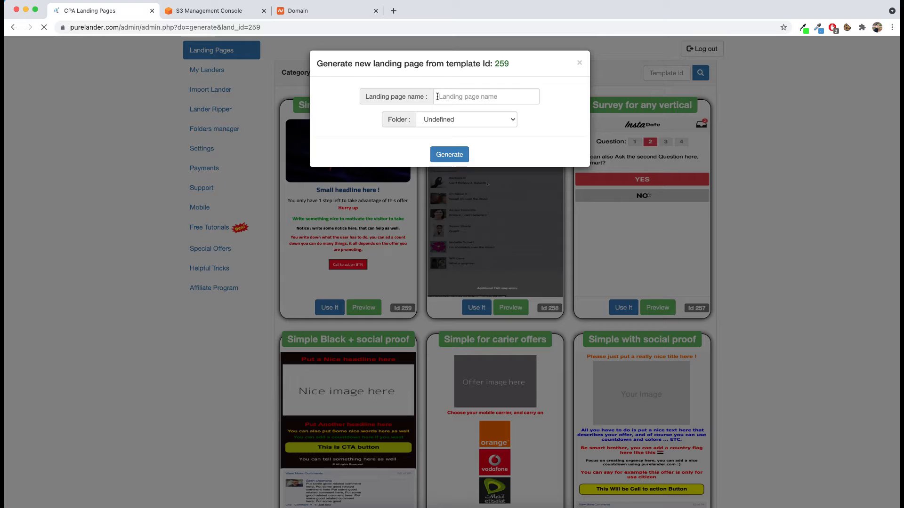
pyautogui.click(455, 96)
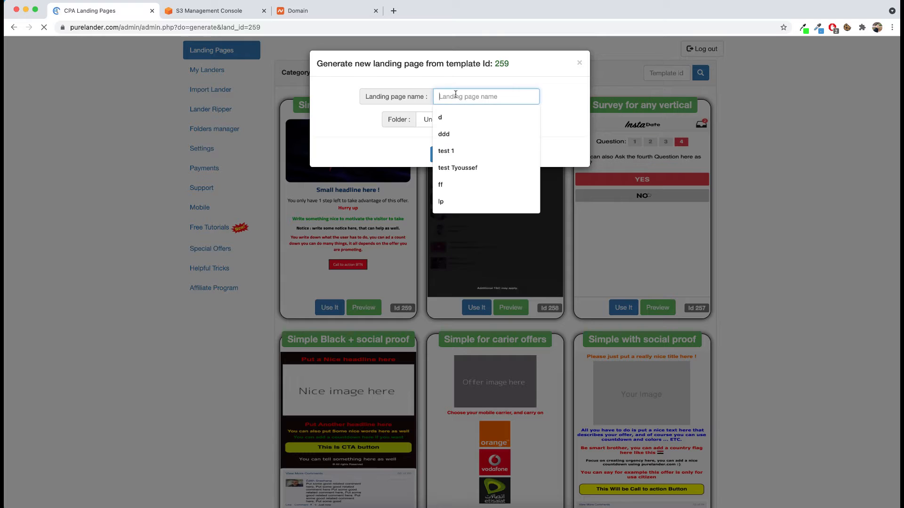
pyautogui.write('lp1')
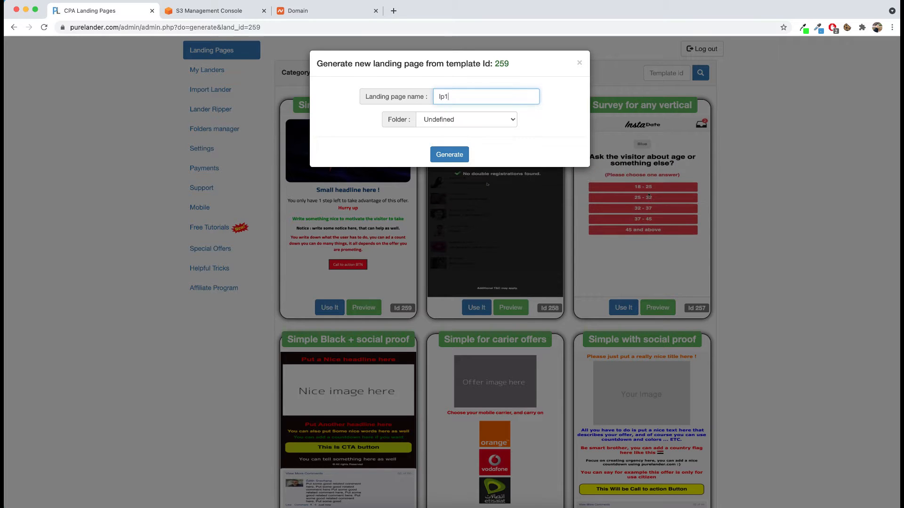
pyautogui.click(448, 150)
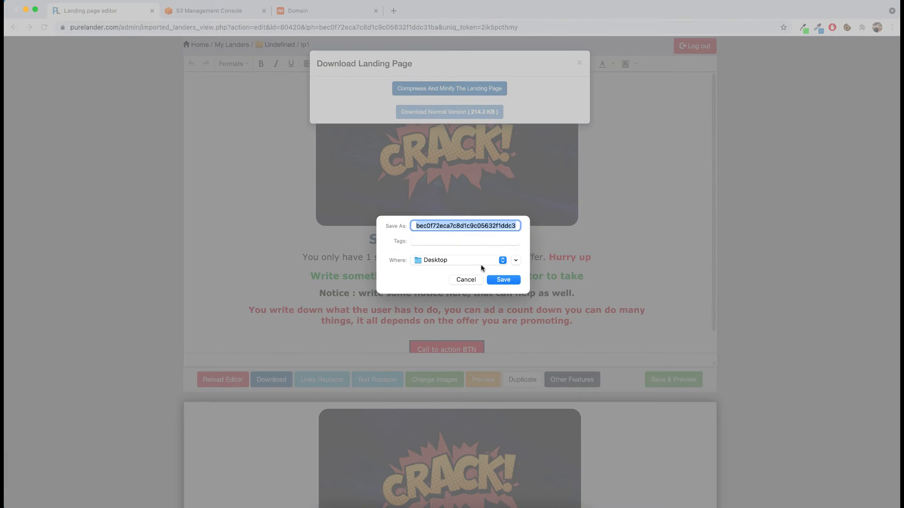
# Step: Download the normal version of the landing page to the Desktop as lp1.zip
pyautogui.write('o.zip')
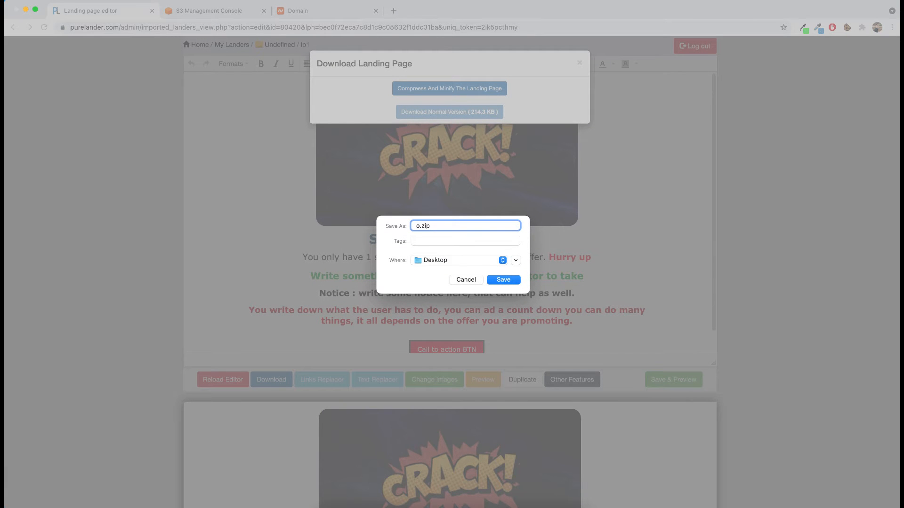
pyautogui.write('lp1')
pyautogui.click(497, 281)
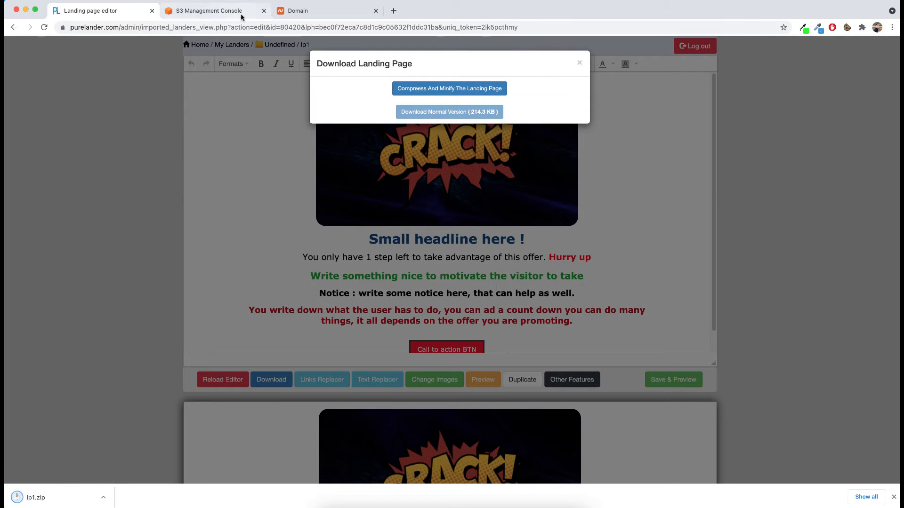
# Step: Minimize the browser and extract lp1.zip on the desktop, moving the archive away from the extracted folder
pyautogui.click(212, 10)
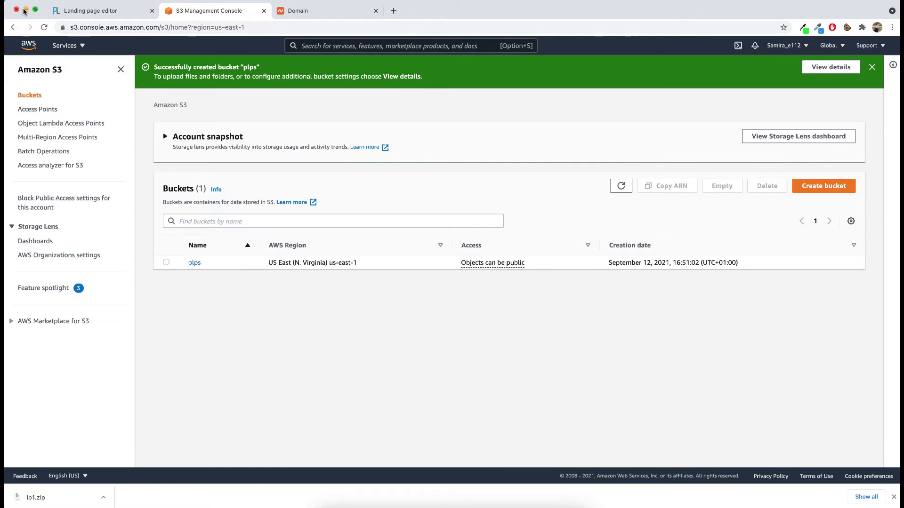
pyautogui.click(26, 10)
pyautogui.press('super+m')
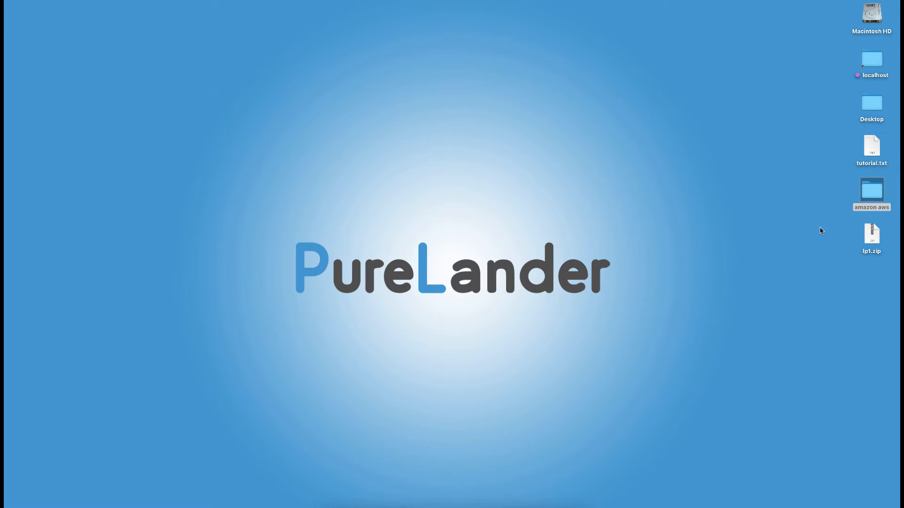
pyautogui.moveTo(871, 234); pyautogui.dragTo(437, 124)
pyautogui.doubleClick(444, 128)
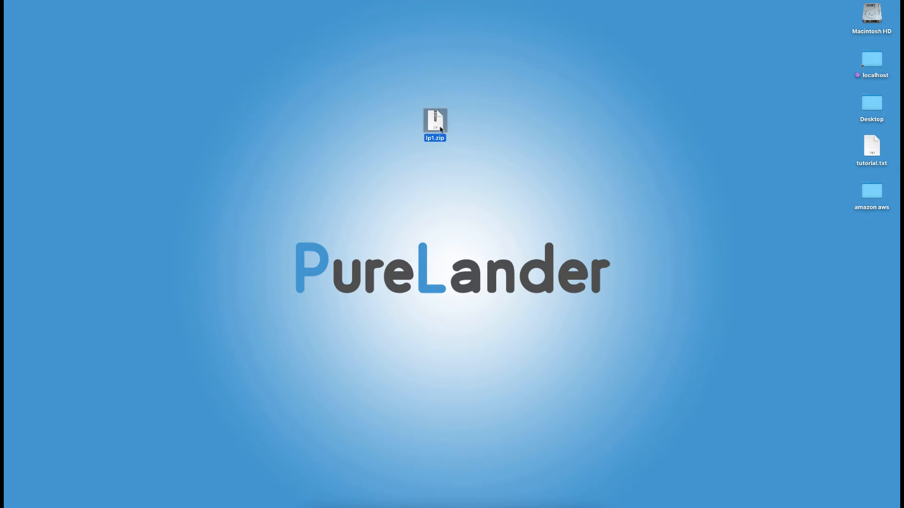
pyautogui.moveTo(438, 126); pyautogui.dragTo(376, 124)
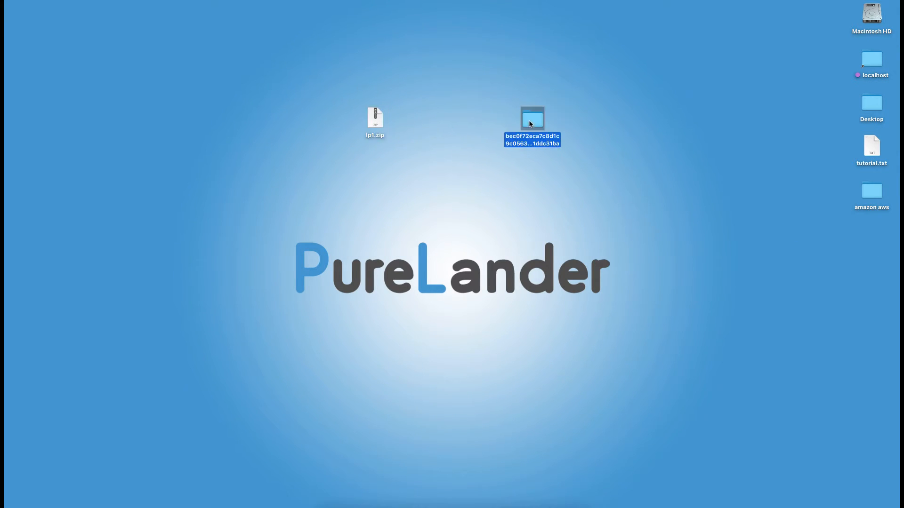
# Step: Reposition the extracted folder on the desktop and rename it lp1
pyautogui.moveTo(540, 140); pyautogui.dragTo(480, 109)
pyautogui.click(479, 115)
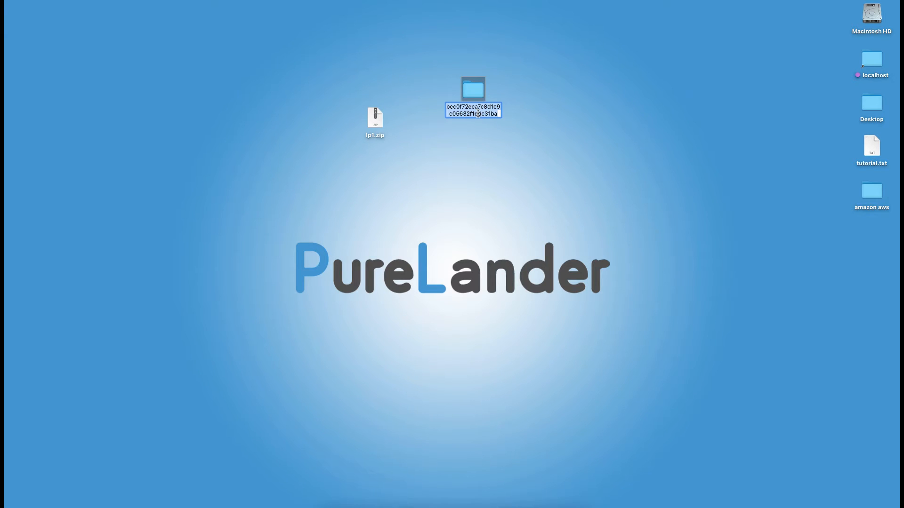
pyautogui.write('lp&')
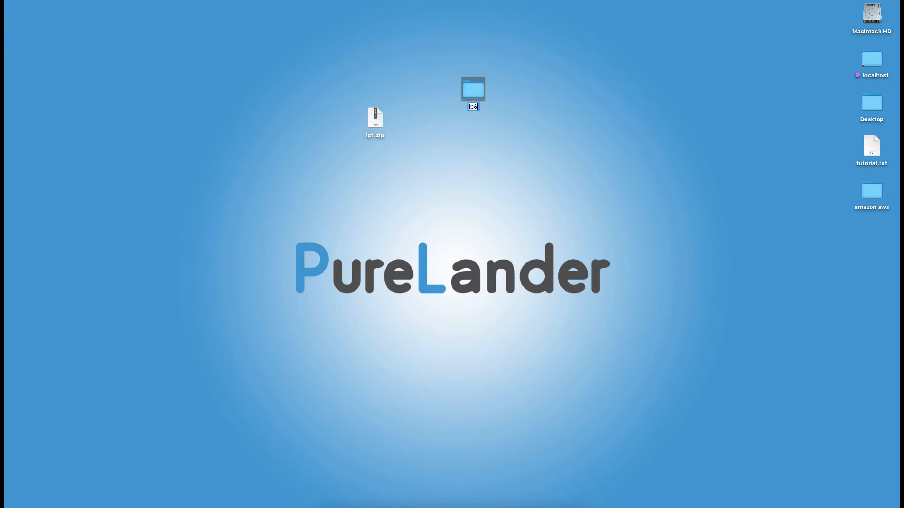
pyautogui.press('BackSpace')
pyautogui.write('1')
pyautogui.press('Return')
# Step: Open the lp1 folder, review its files and subfolders, and close its window
pyautogui.doubleClick(472, 91)
pyautogui.moveTo(541, 183); pyautogui.dragTo(353, 121)
pyautogui.click(428, 141)
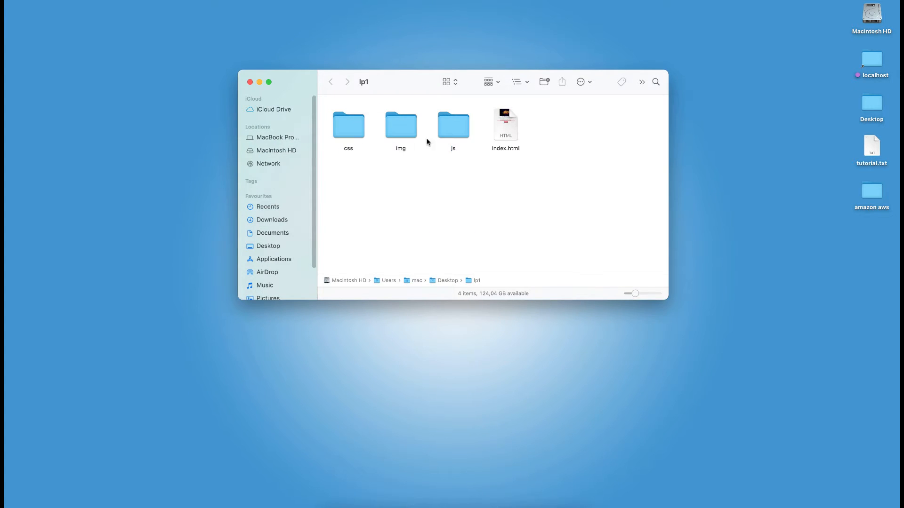
pyautogui.click(250, 82)
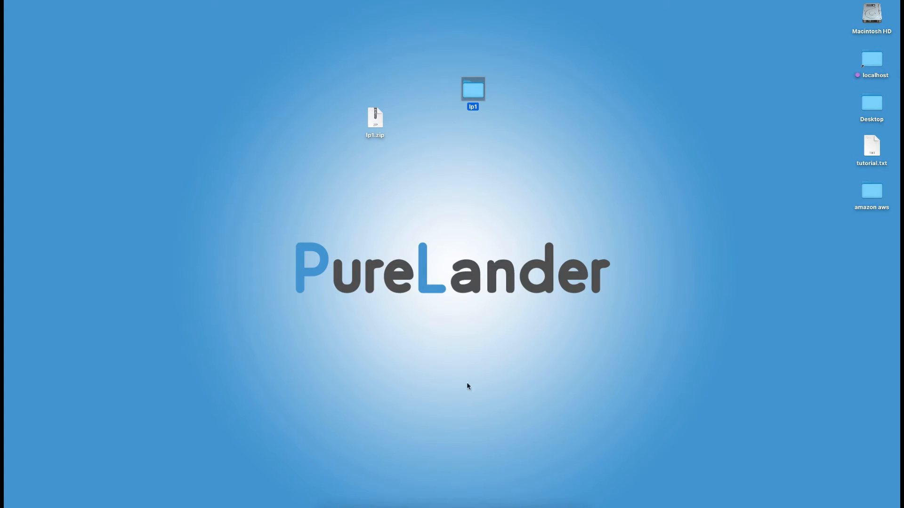
# Step: Return to the AWS console, open the plps bucket's upload page, and narrow the browser window to uncover the lp1 folder
pyautogui.click(471, 502)
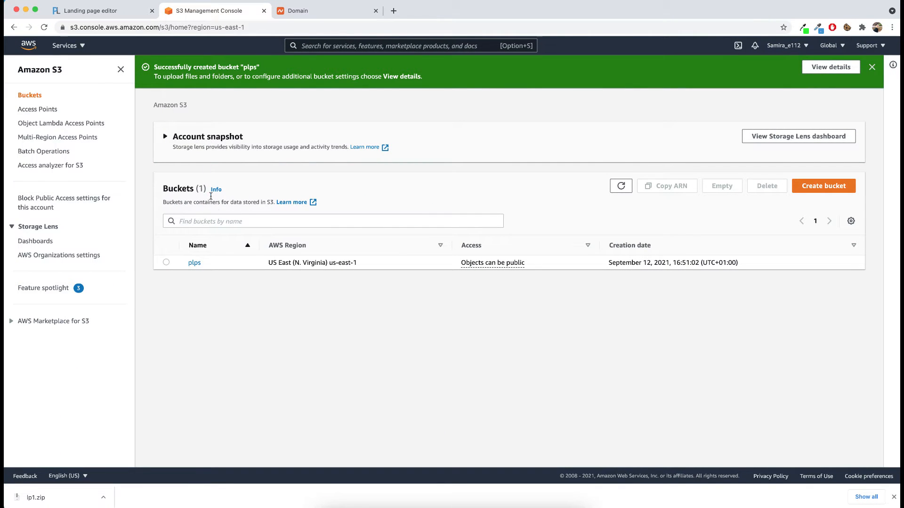
pyautogui.click(197, 266)
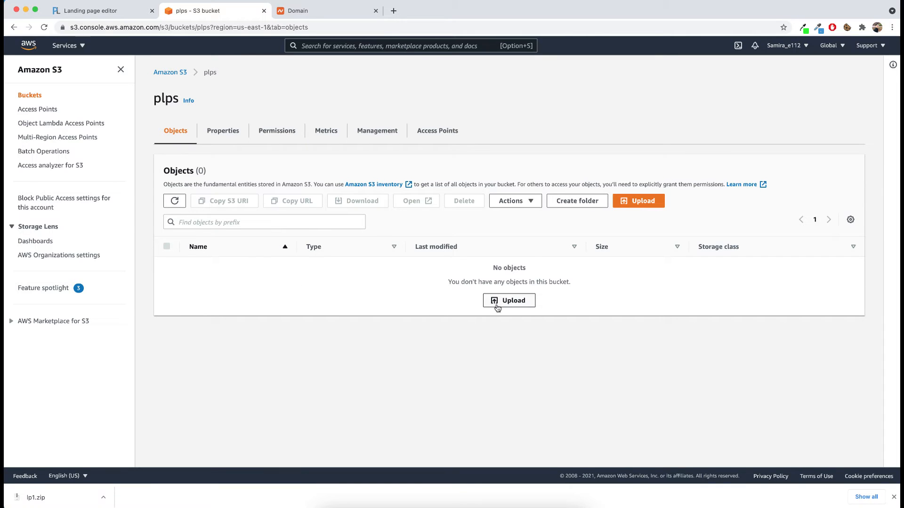
pyautogui.click(511, 304)
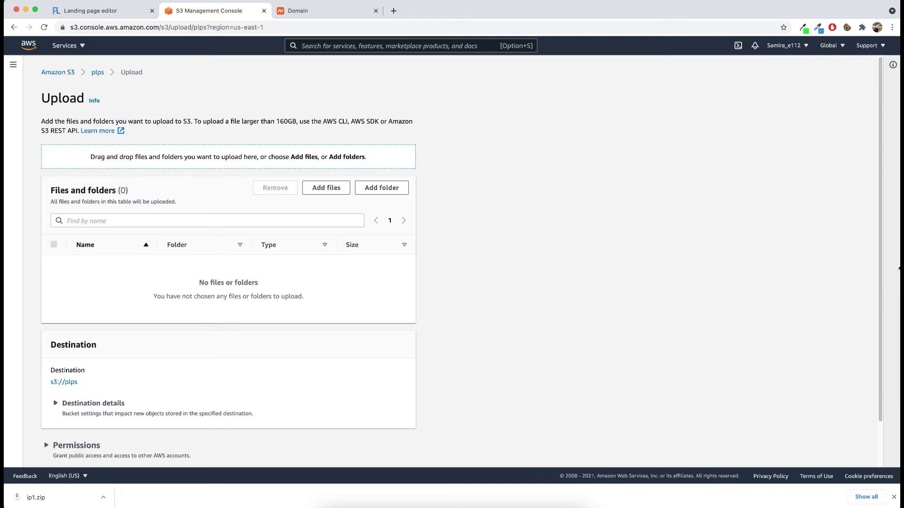
pyautogui.moveTo(899, 269); pyautogui.dragTo(454, 250)
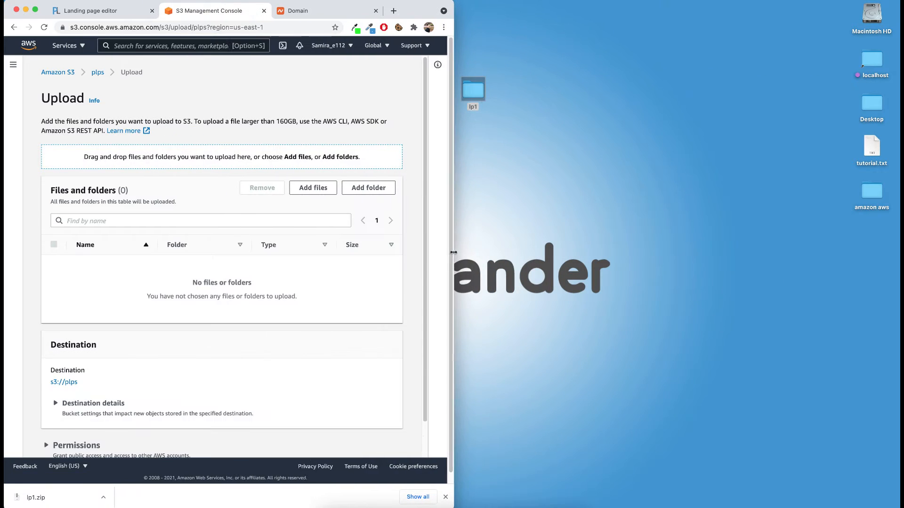
pyautogui.moveTo(480, 125); pyautogui.dragTo(533, 123)
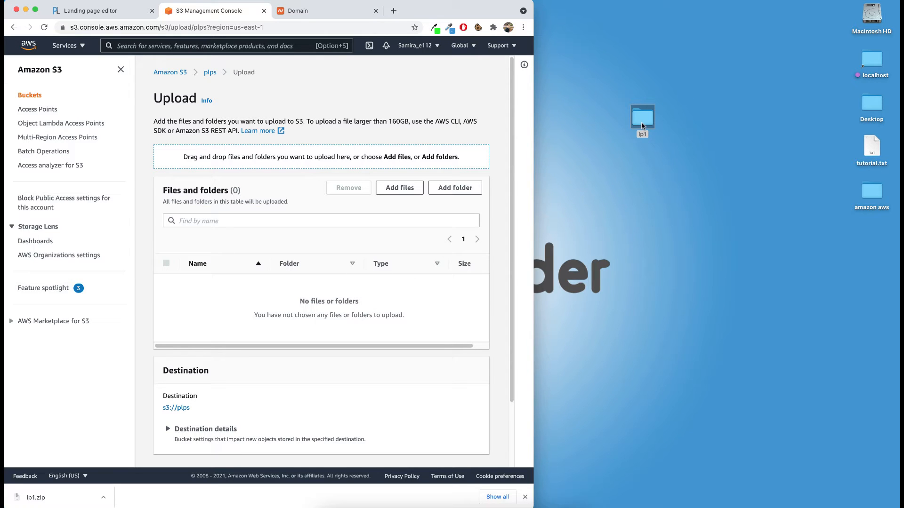
# Step: Check the contents of the lp1 desktop folder and add the whole folder to the bucket's upload list
pyautogui.click(643, 125)
pyautogui.doubleClick(642, 123)
pyautogui.moveTo(414, 83); pyautogui.dragTo(532, 92)
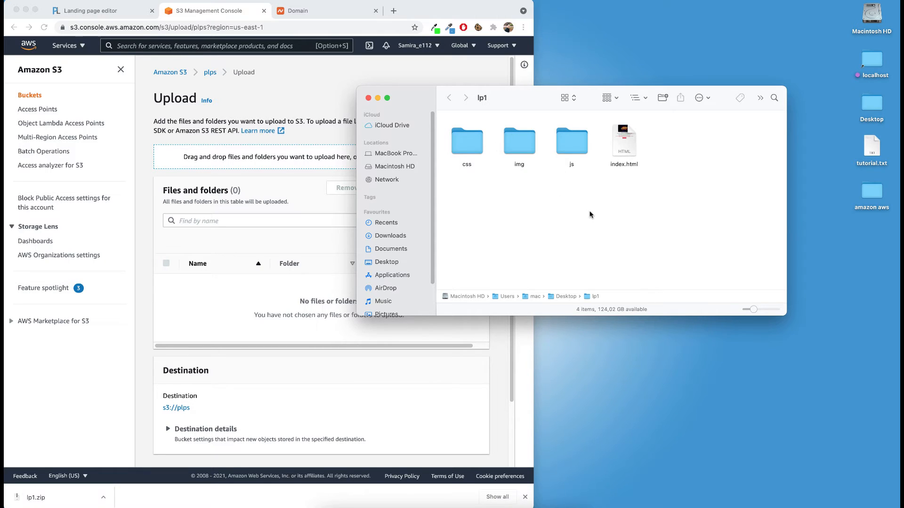
pyautogui.click(369, 99)
pyautogui.moveTo(635, 138); pyautogui.dragTo(301, 292)
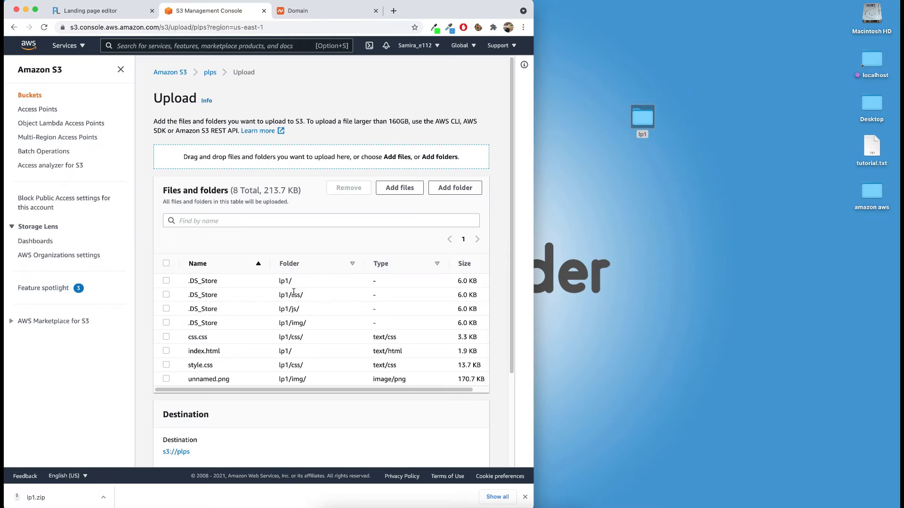
# Step: Upload the listed lp1 files to s3://plps, maximize the browser window, and check each file's upload status
pyautogui.scroll(-2, 513, 302)
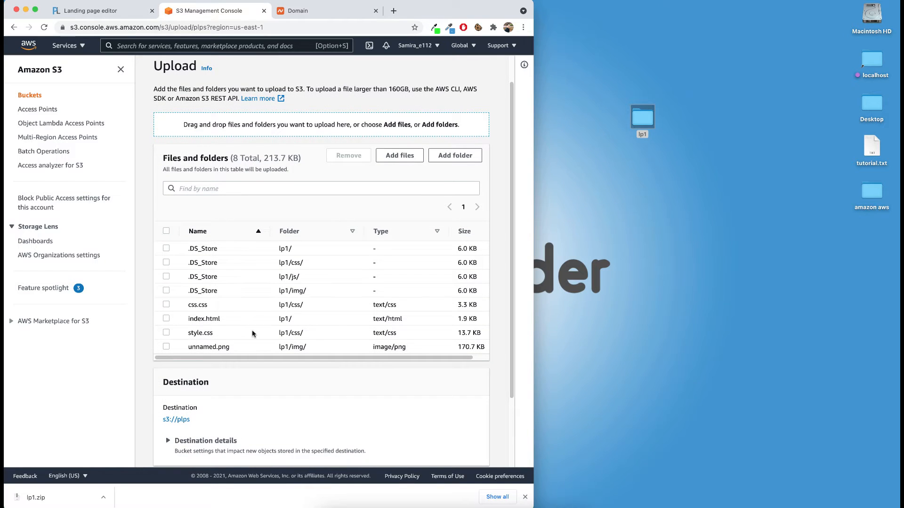
pyautogui.scroll(-3, 433, 365)
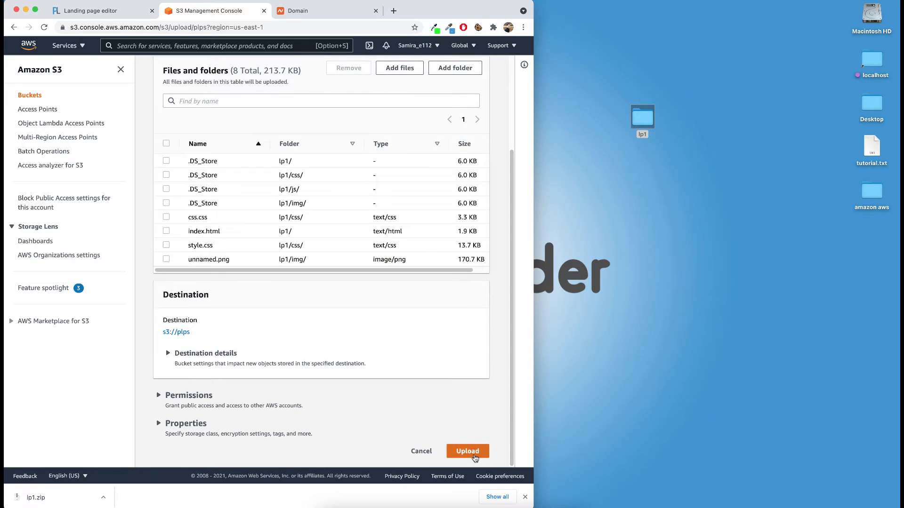
pyautogui.click(474, 452)
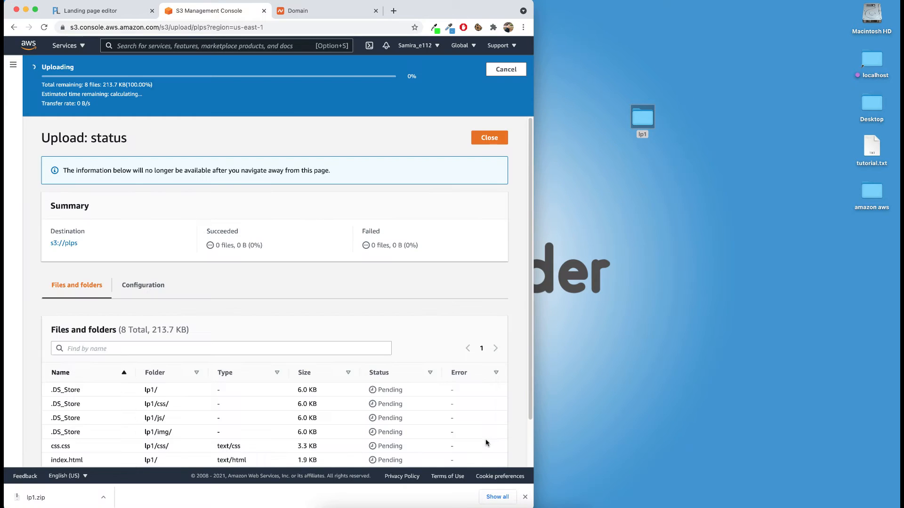
pyautogui.doubleClick(484, 11)
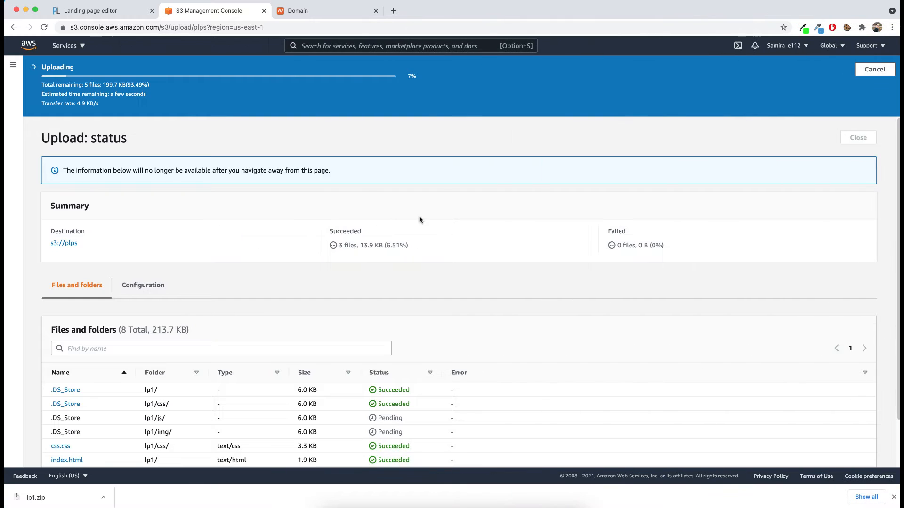
pyautogui.scroll(-1, 419, 221)
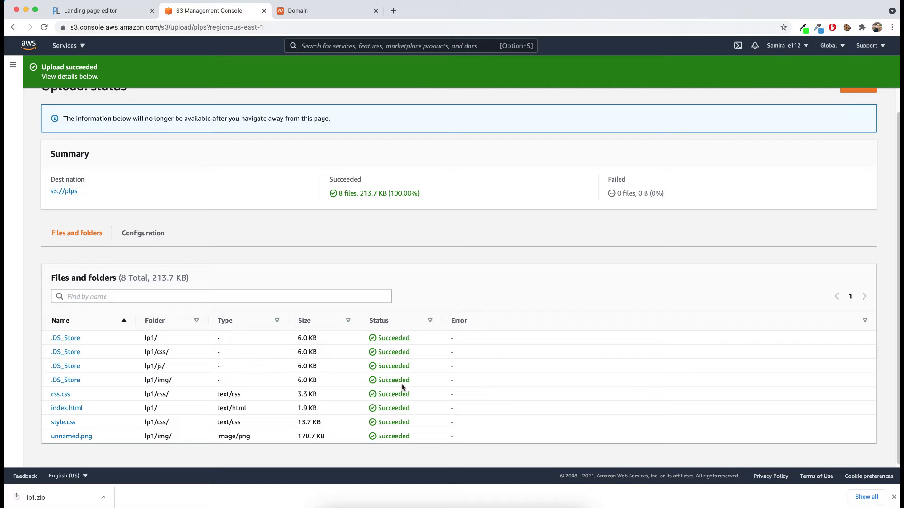
pyautogui.scroll(1, 196, 189)
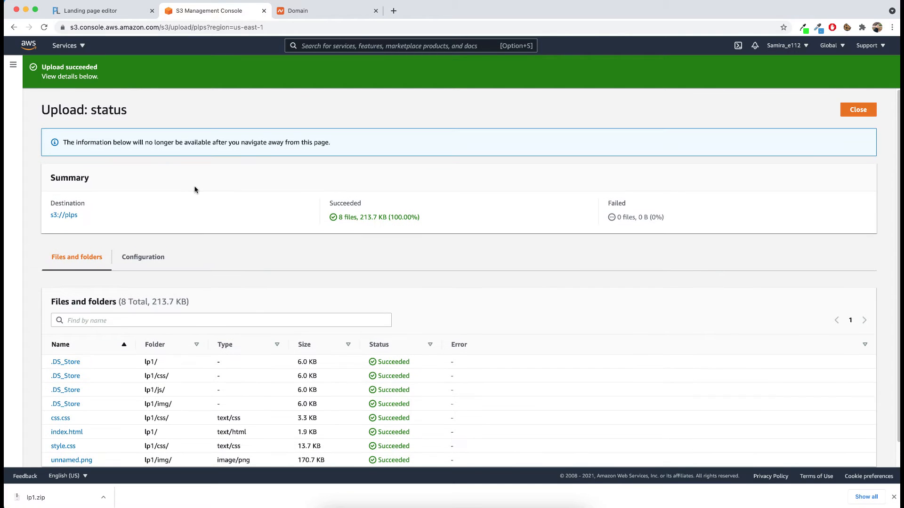
# Step: Open the plps bucket and make its lp1/ folder public
pyautogui.click(61, 216)
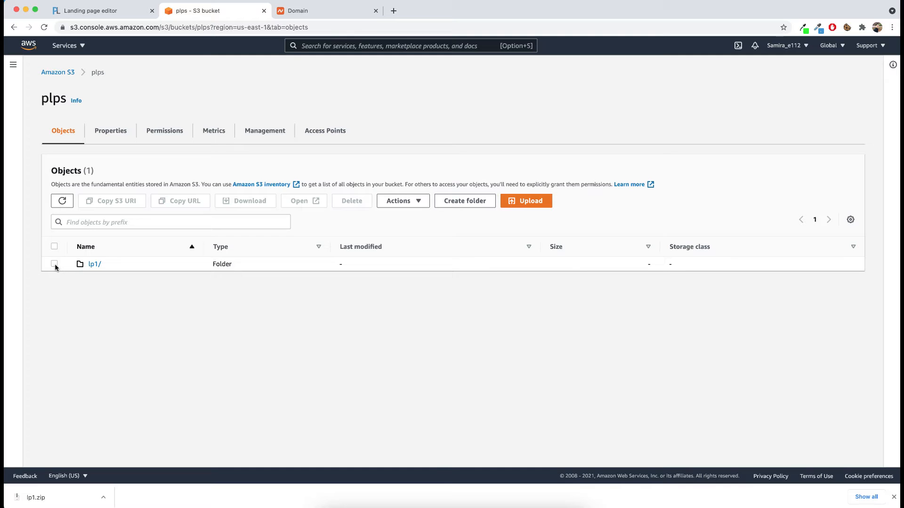
pyautogui.click(55, 264)
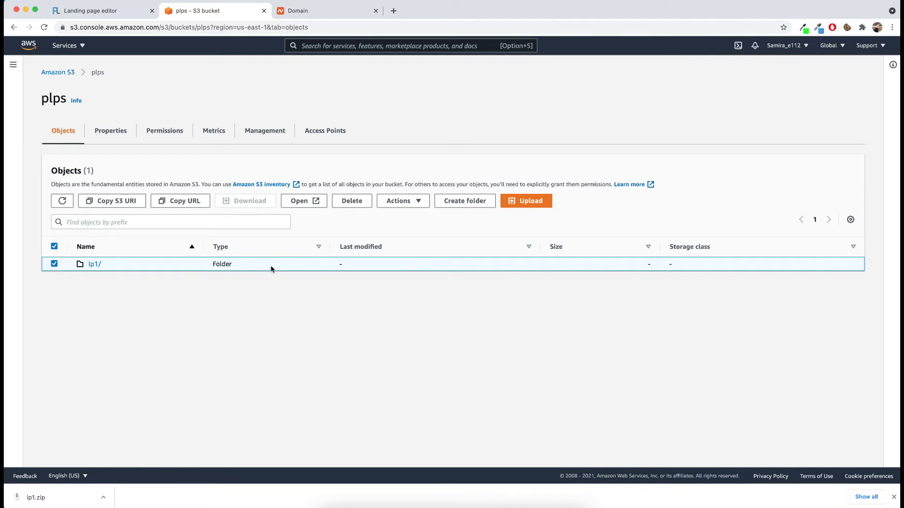
pyautogui.click(414, 201)
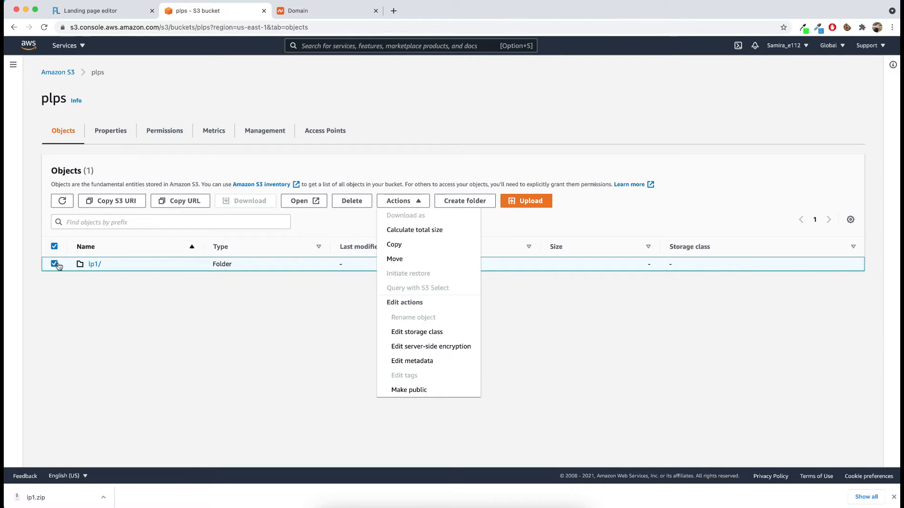
pyautogui.click(417, 391)
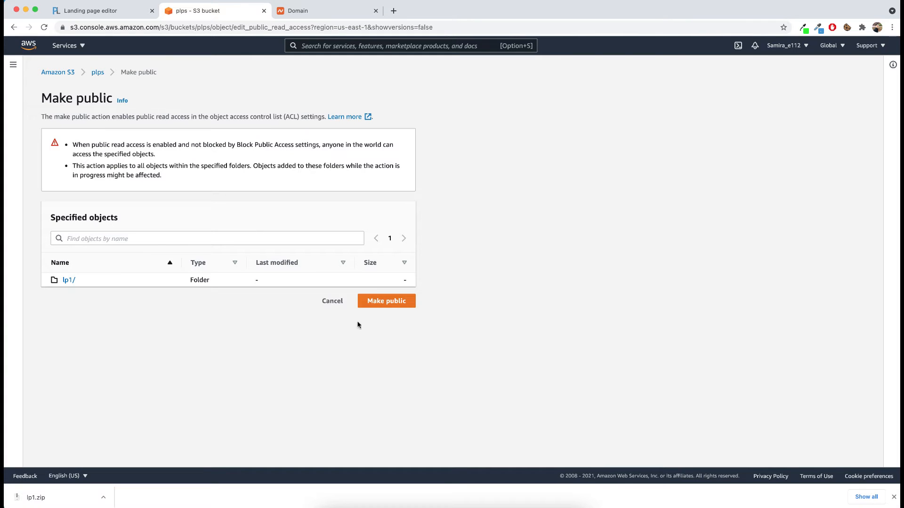
pyautogui.click(392, 303)
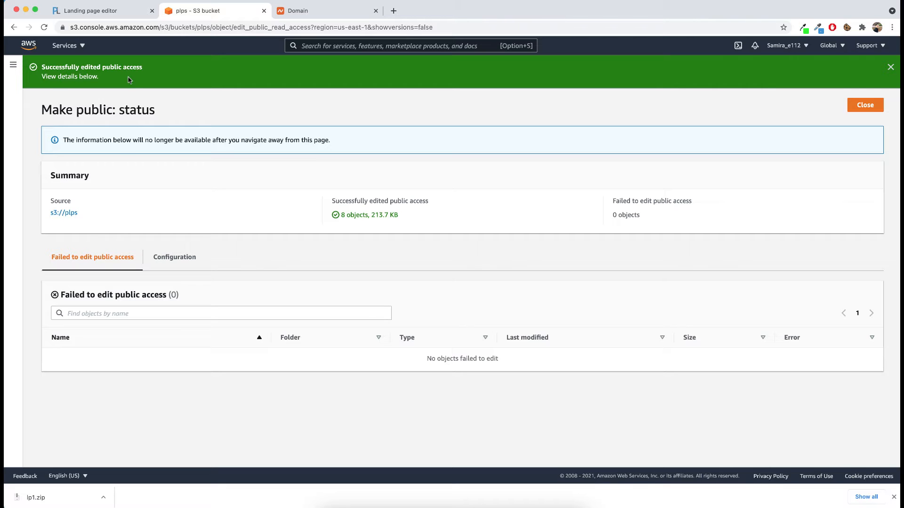
# Step: Return to the plps bucket, go into the lp1/ folder, and open index.html as a page in the browser
pyautogui.click(74, 211)
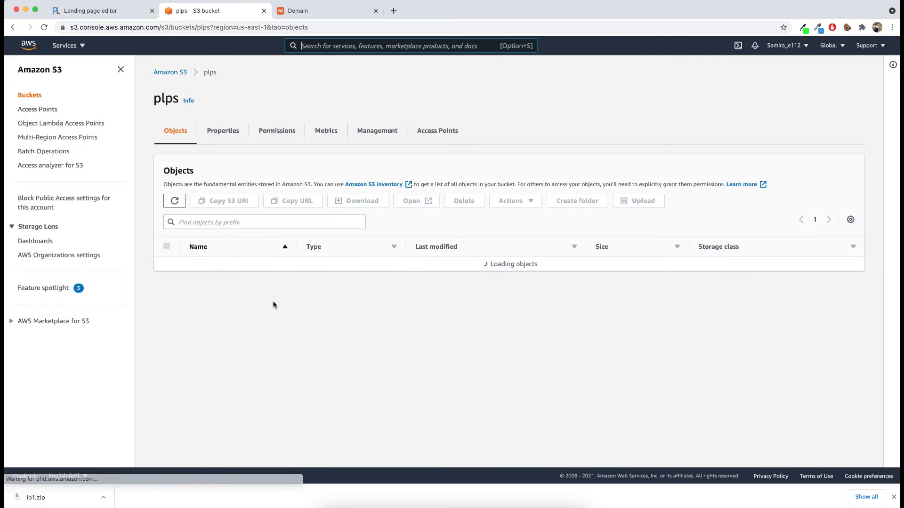
pyautogui.click(210, 269)
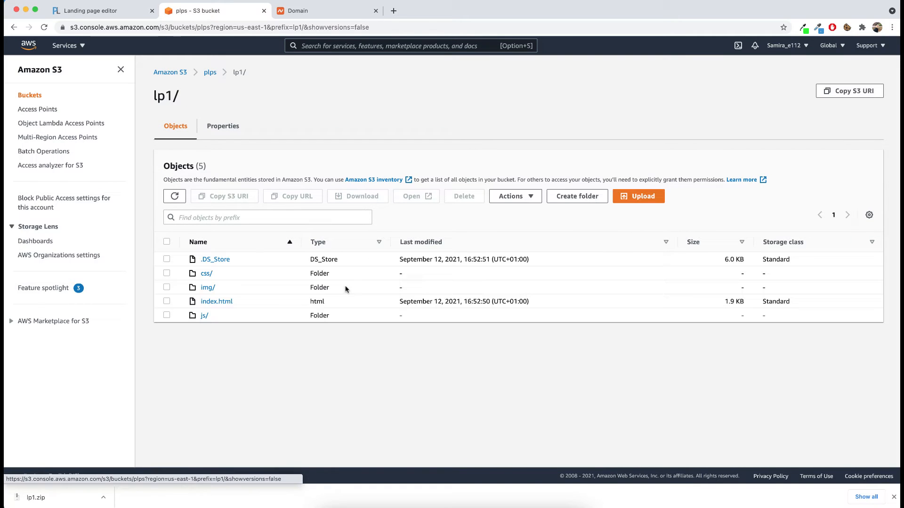
pyautogui.click(222, 305)
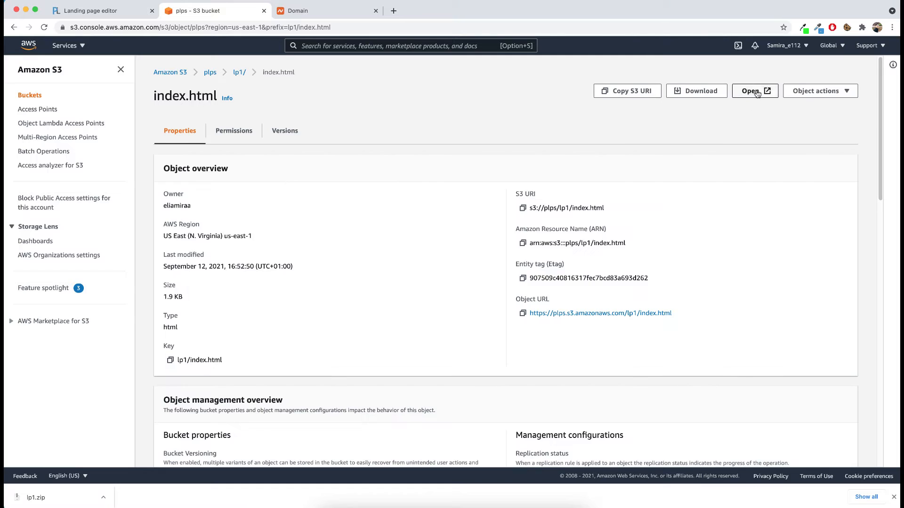
pyautogui.click(753, 92)
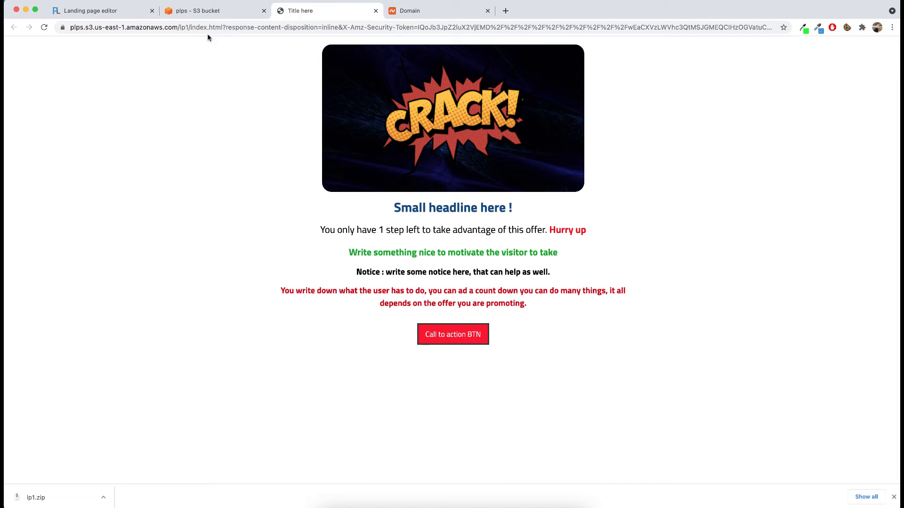
pyautogui.moveTo(224, 27); pyautogui.dragTo(70, 27)
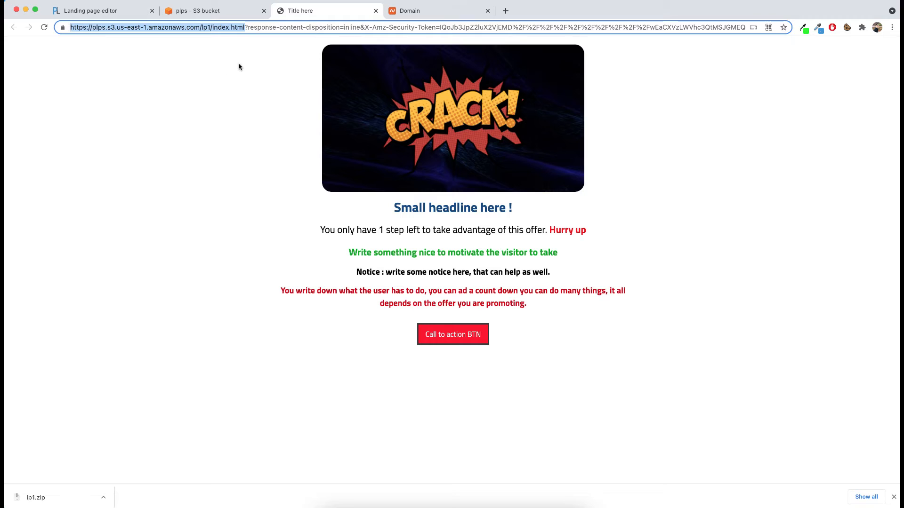
pyautogui.press('super+x')
pyautogui.press('super+a')
pyautogui.press('super+v')
pyautogui.press('Return')
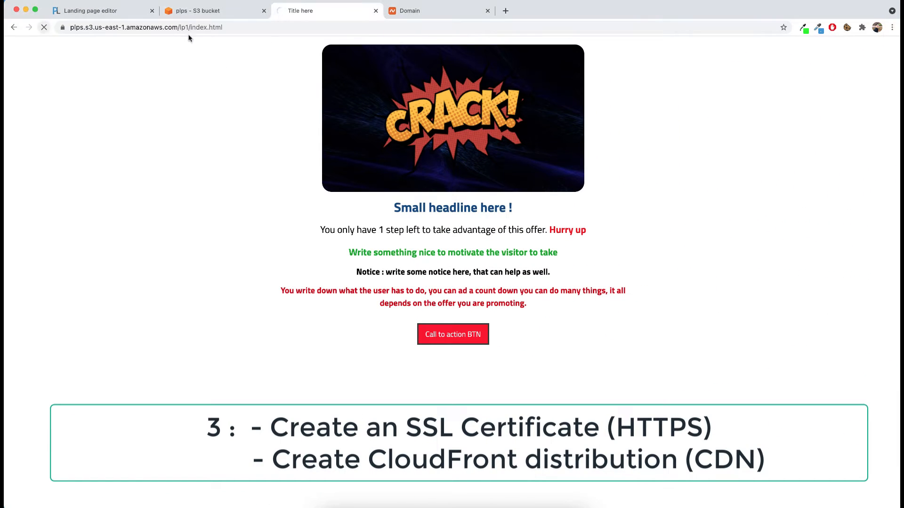
# Step: Look at the plps.xyz domain on Namecheap, return to the AWS console, and open Certificate Manager
pyautogui.click(406, 11)
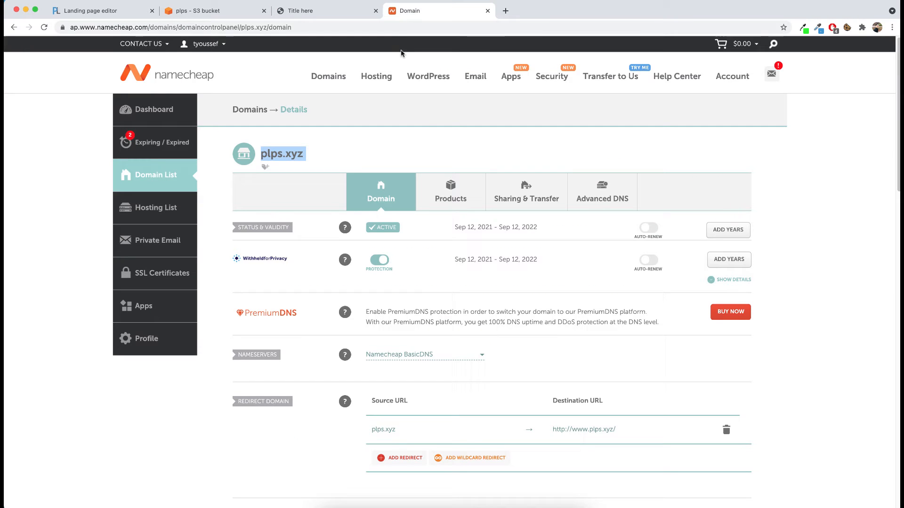
pyautogui.doubleClick(296, 154)
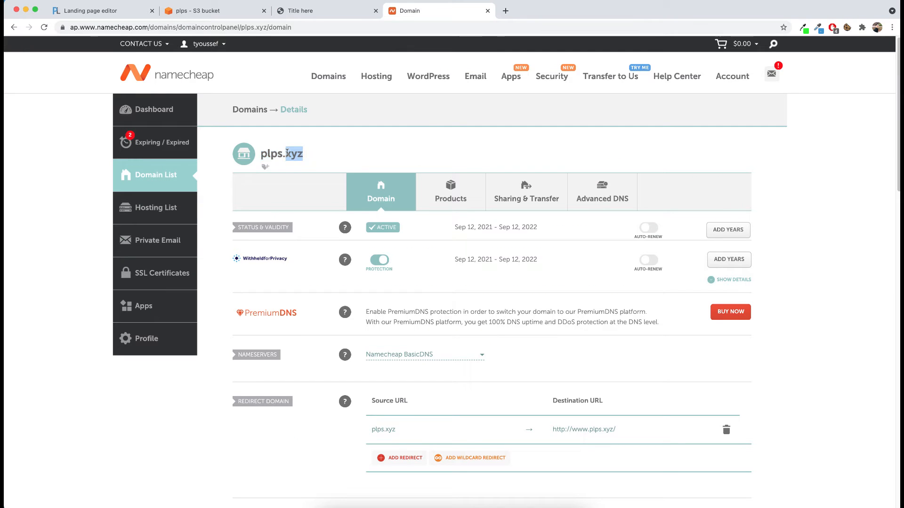
pyautogui.click(193, 14)
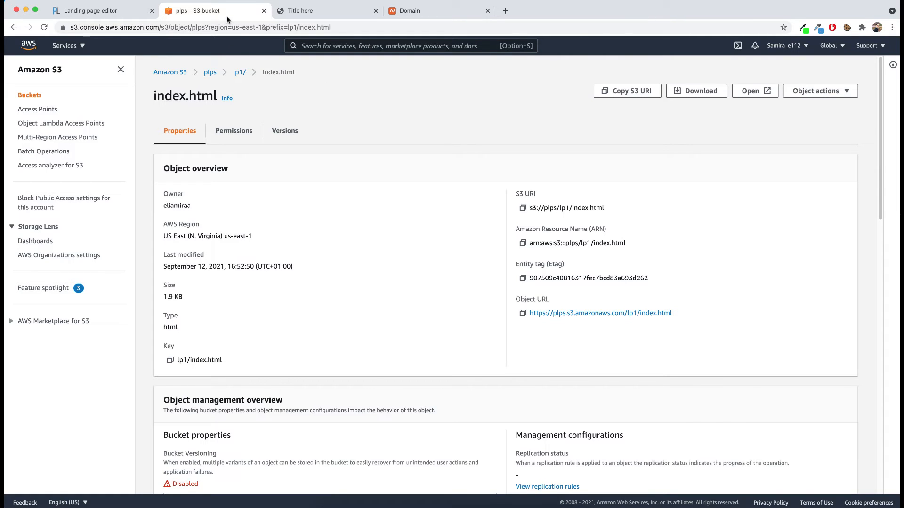
pyautogui.click(175, 72)
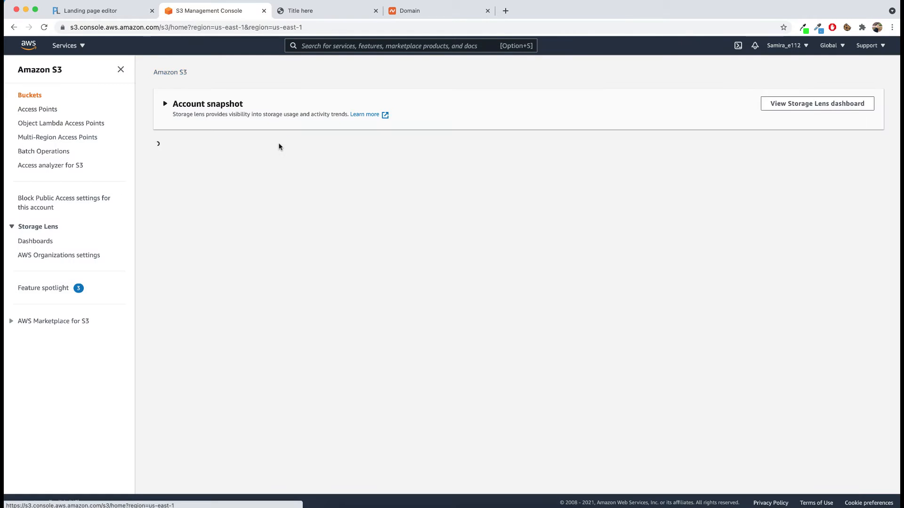
pyautogui.click(345, 47)
pyautogui.write('cerf')
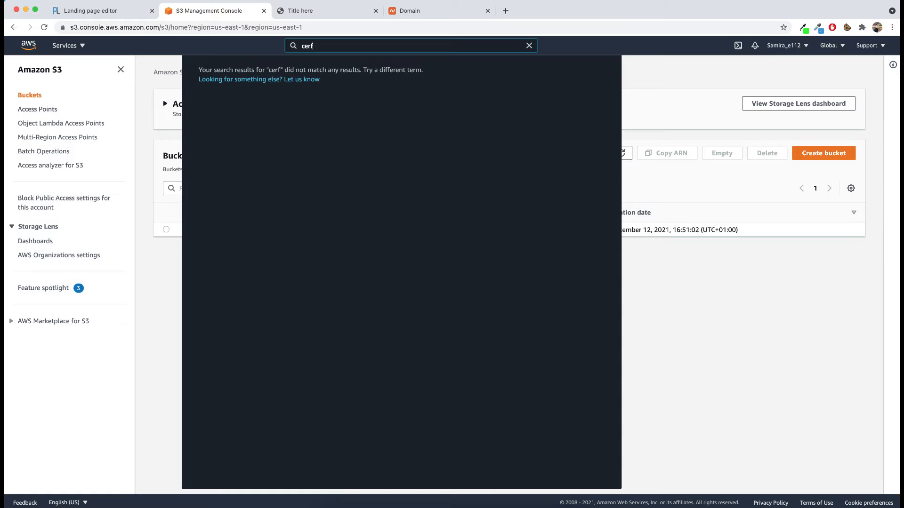
pyautogui.press('BackSpace')
pyautogui.write('tifi')
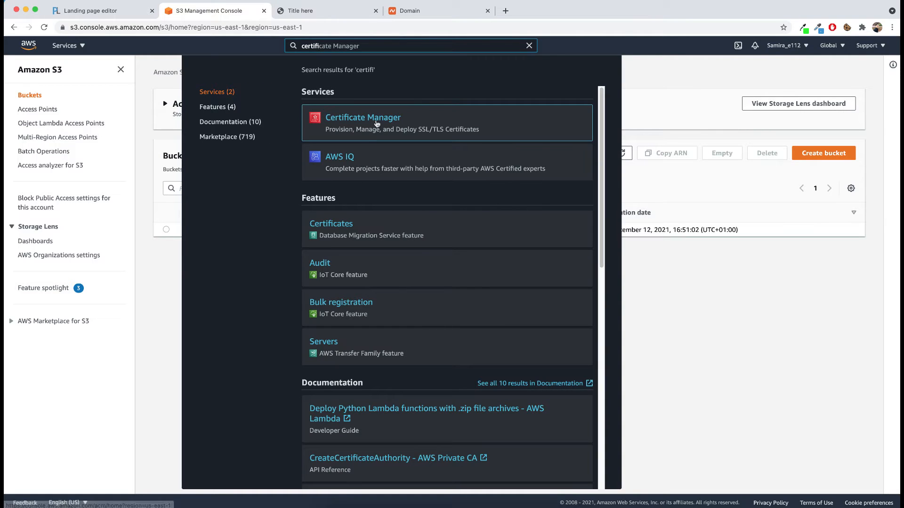
pyautogui.press('Return')
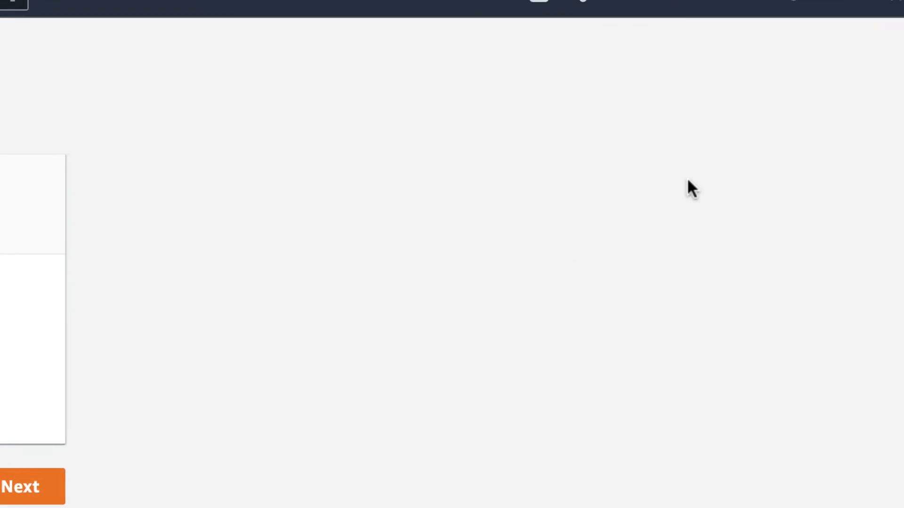
# Step: Select the US East (N. Virginia) region and start a request for a public certificate
pyautogui.click(727, 46)
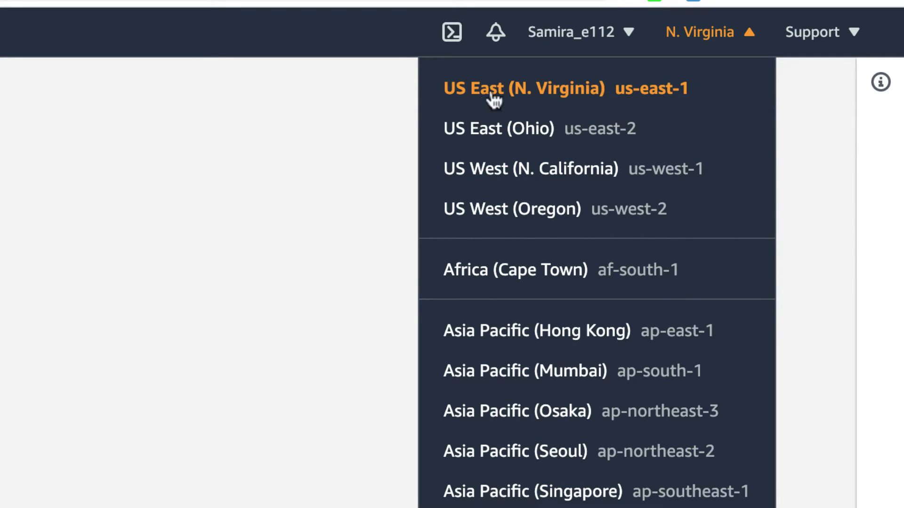
pyautogui.click(407, 174)
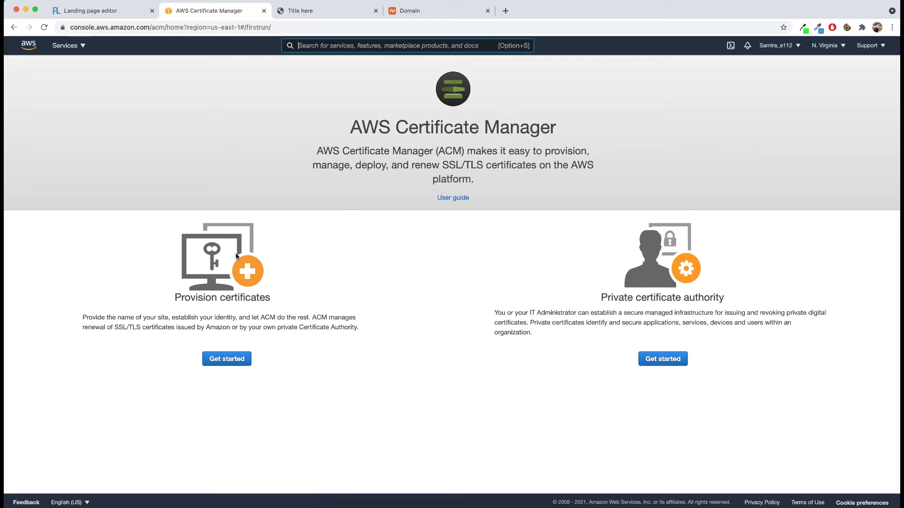
pyautogui.click(233, 360)
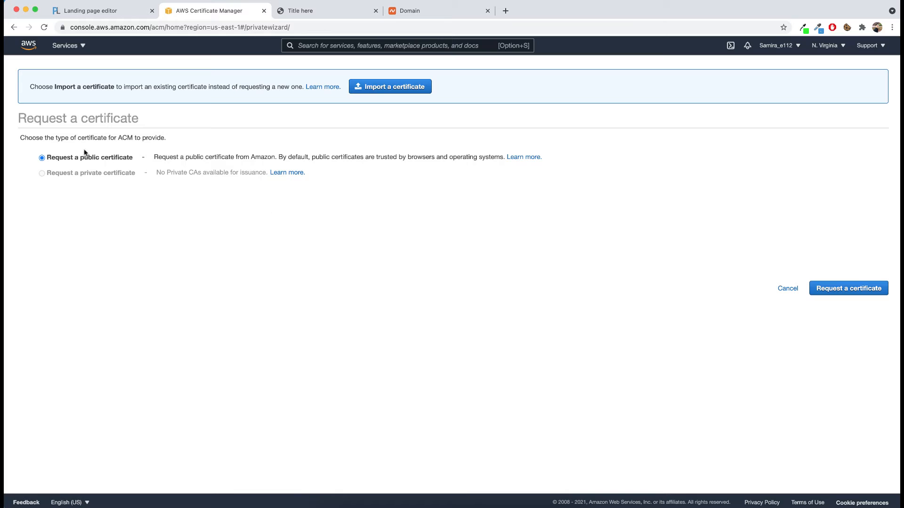
pyautogui.click(845, 289)
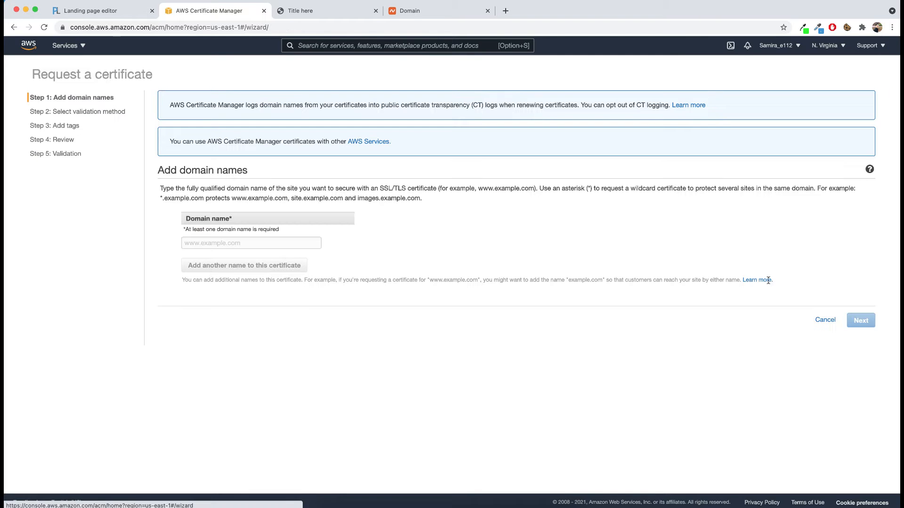
# Step: Copy plps.xyz from the Namecheap domain page and enter it as the certificate's domain name
pyautogui.click(222, 246)
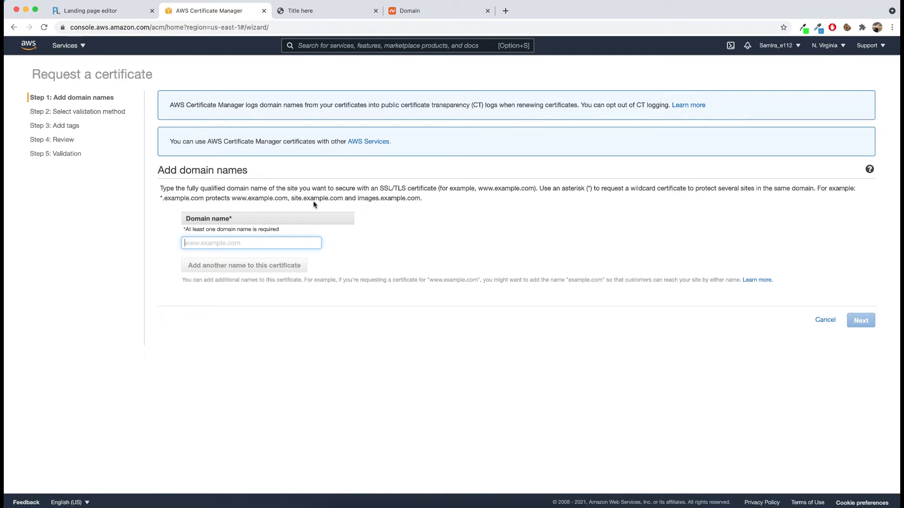
pyautogui.click(410, 10)
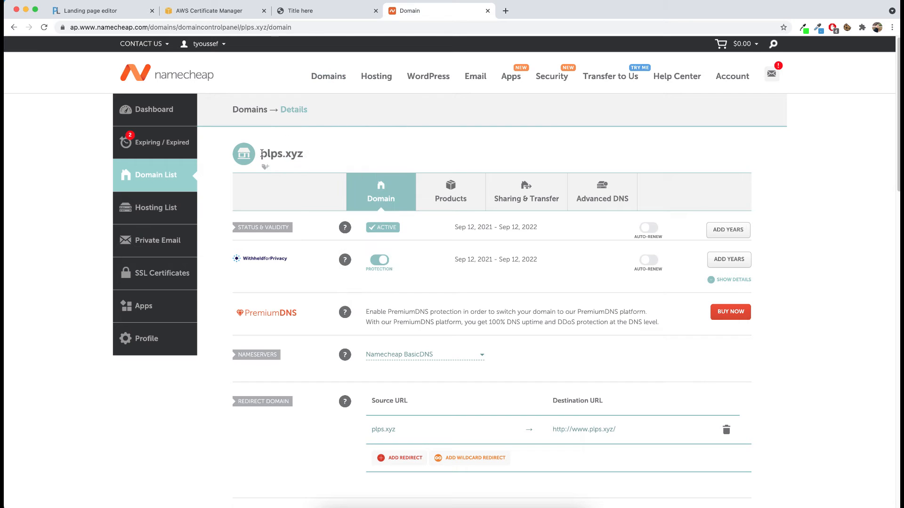
pyautogui.moveTo(261, 154); pyautogui.dragTo(303, 154)
pyautogui.press('super+c')
pyautogui.click(318, 10)
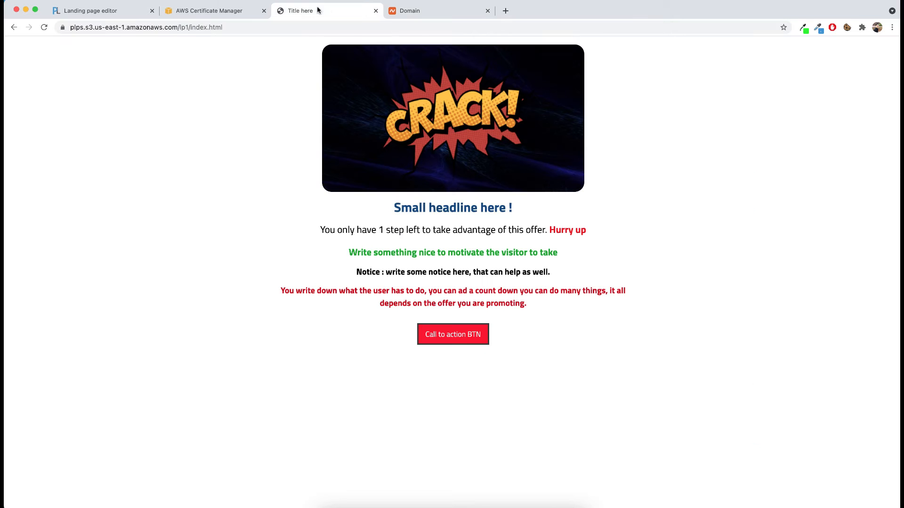
pyautogui.click(207, 10)
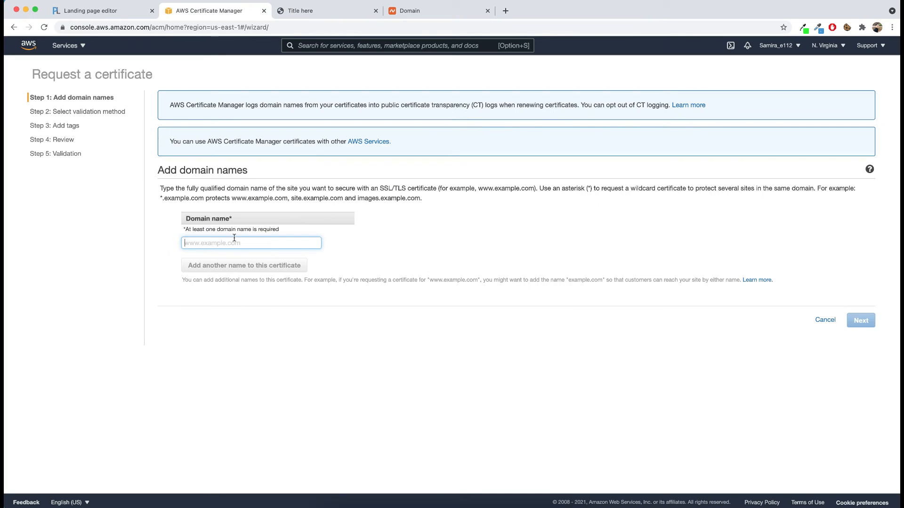
pyautogui.press('super+v')
# Step: Add the wildcard *.plps.xyz as a second domain name on the certificate
pyautogui.click(210, 265)
pyautogui.click(198, 262)
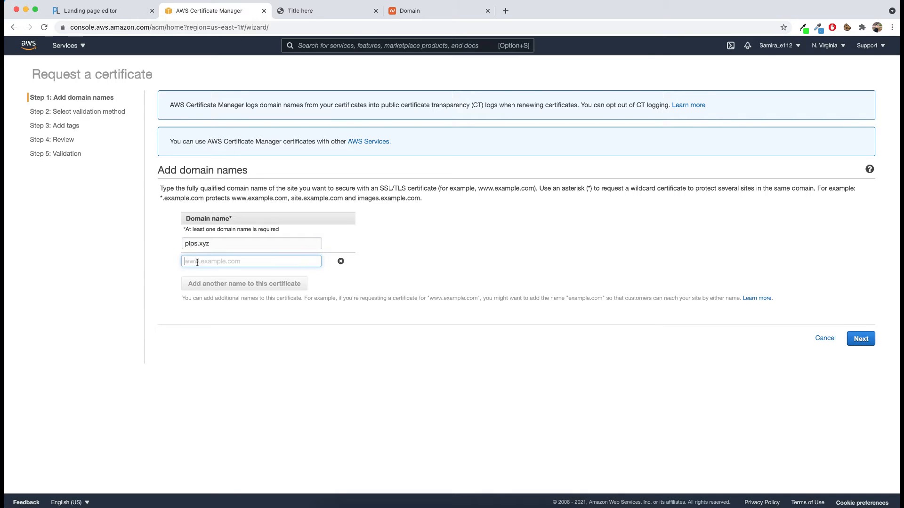
pyautogui.write('*')
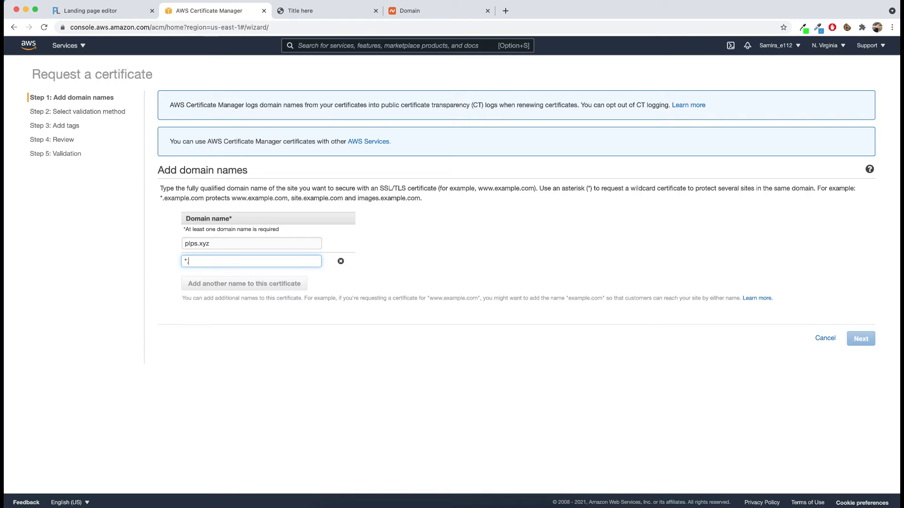
pyautogui.write('.')
pyautogui.press('super+v')
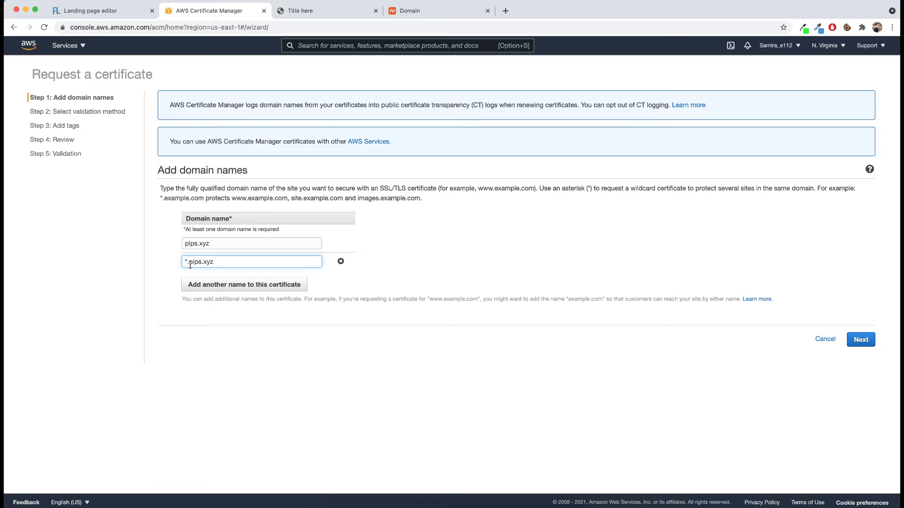
pyautogui.moveTo(189, 264); pyautogui.dragTo(181, 264)
# Step: Choose Email validation for the certificate, leave the tags empty, and proceed to the review
pyautogui.click(861, 340)
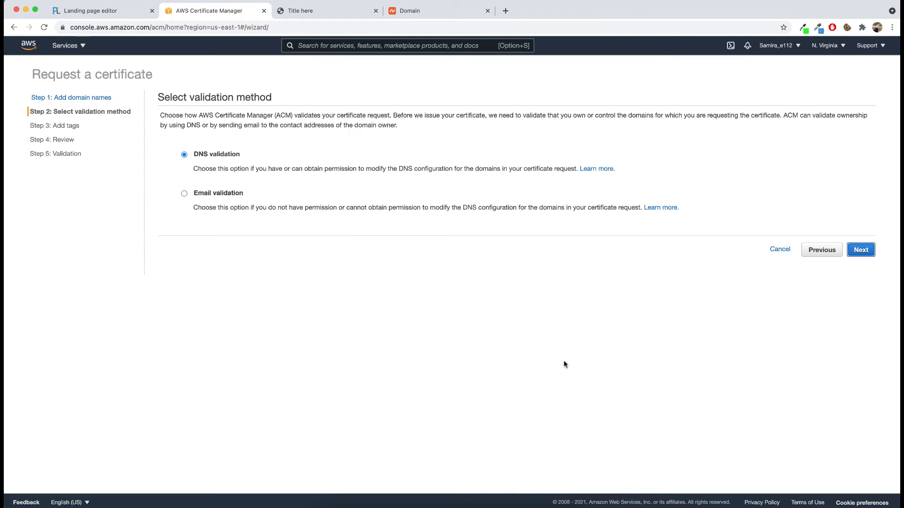
pyautogui.click(184, 194)
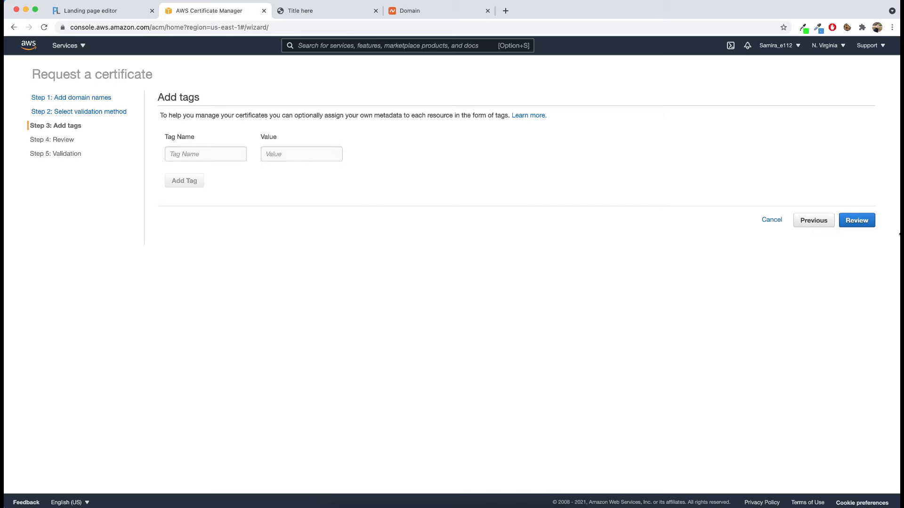
pyautogui.click(854, 221)
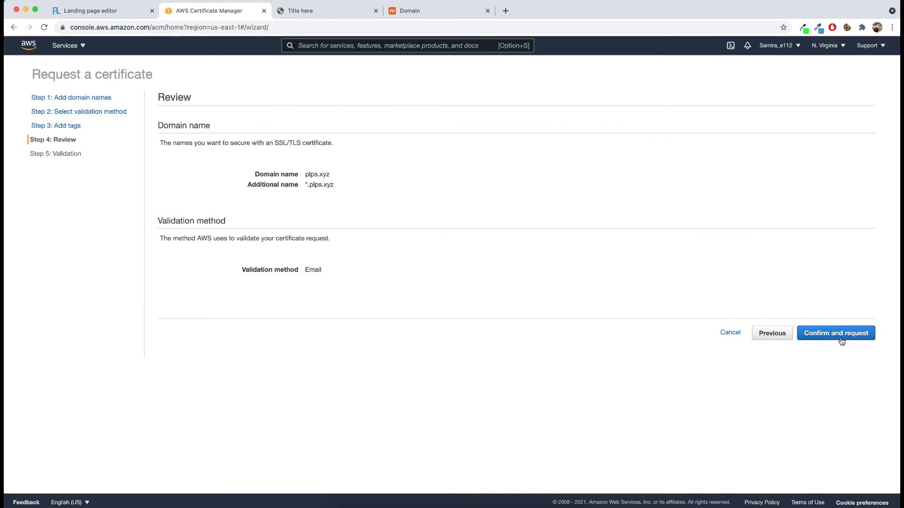
# Step: Switch to the plps.xyz details page on Namecheap and find its Redirect Email section
pyautogui.click(418, 12)
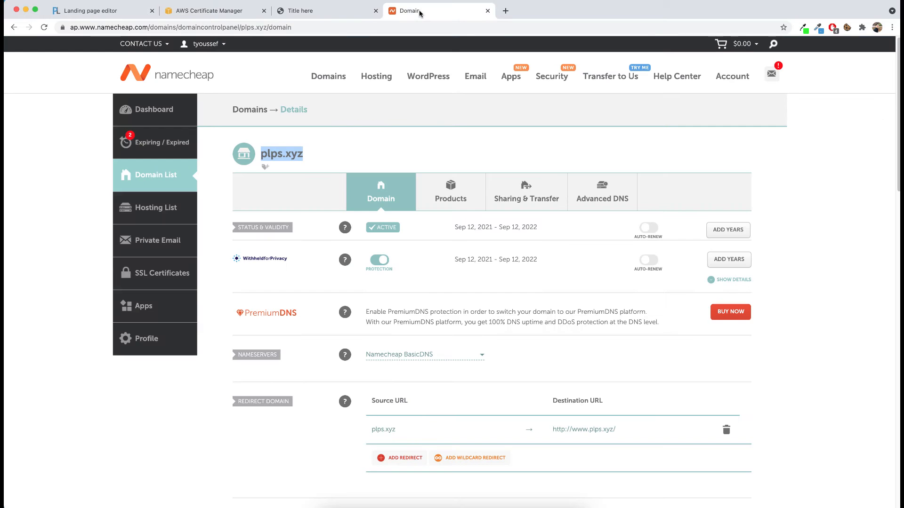
pyautogui.click(319, 145)
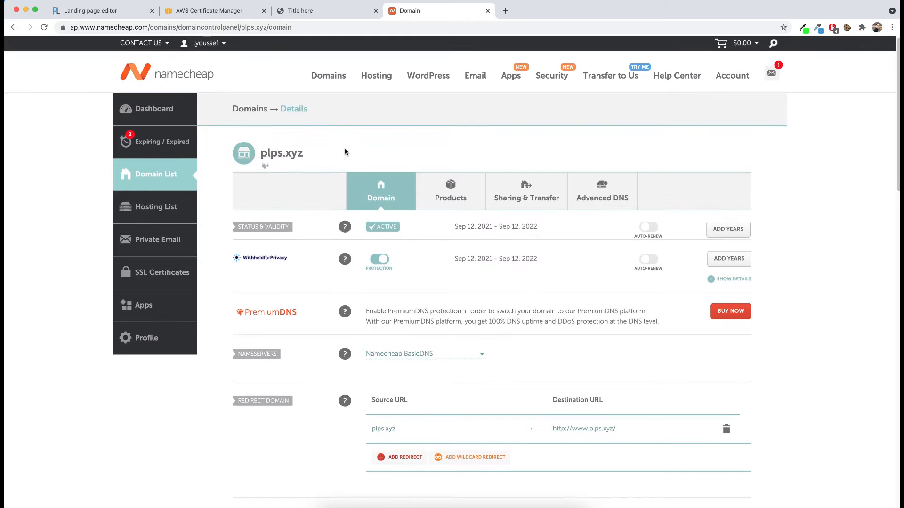
pyautogui.scroll(-3, 345, 152)
pyautogui.scroll(3, 399, 181)
pyautogui.scroll(-5, 399, 181)
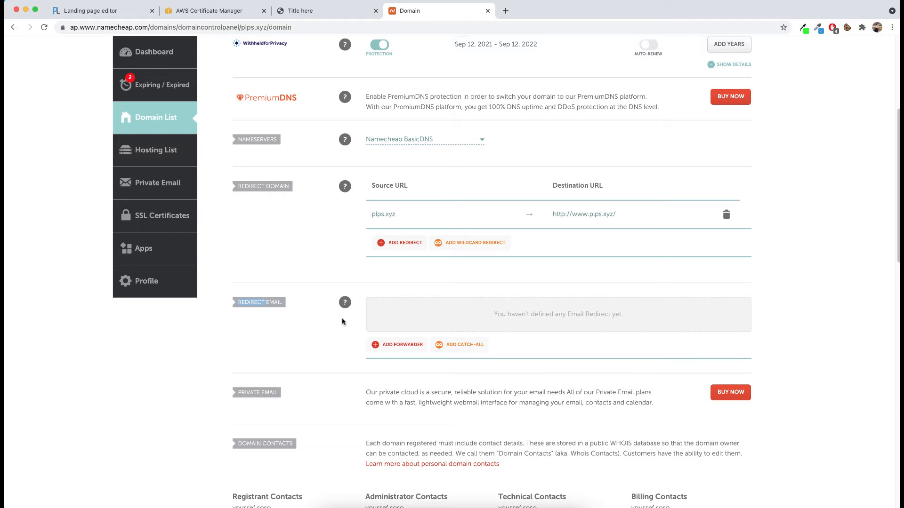
# Step: Add a Catch-All email redirect for plps.xyz that forwards to the owner's email address, and save it
pyautogui.click(467, 349)
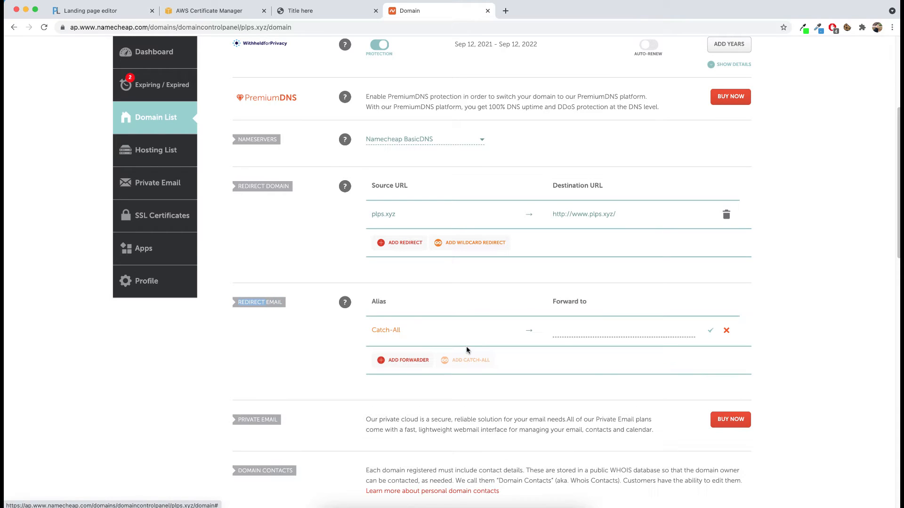
pyautogui.click(598, 338)
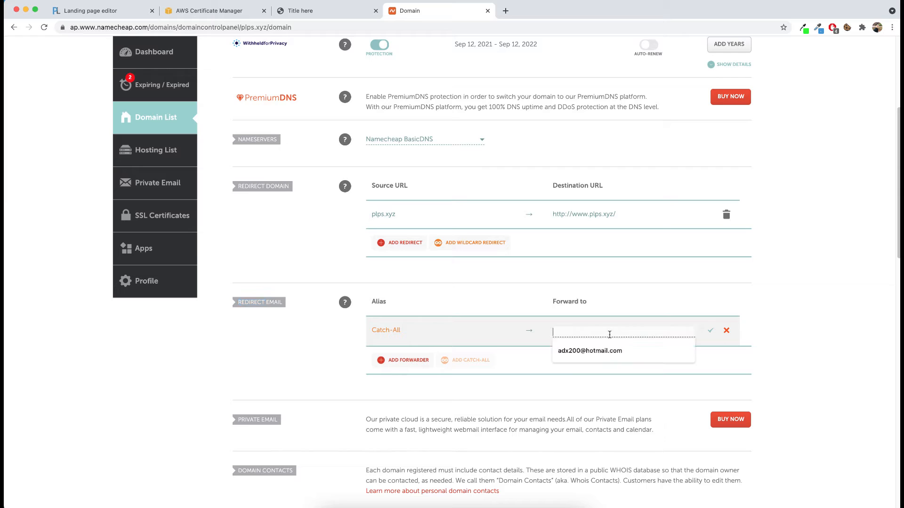
pyautogui.click(574, 349)
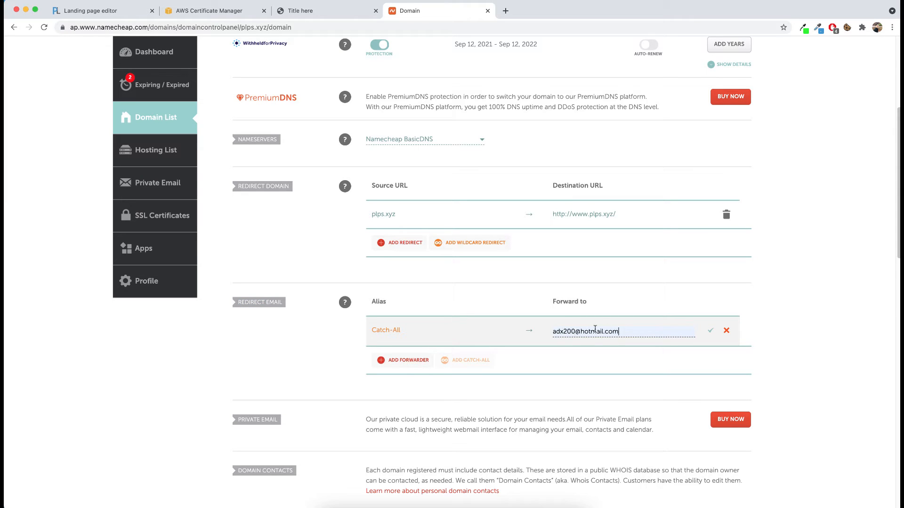
pyautogui.click(710, 330)
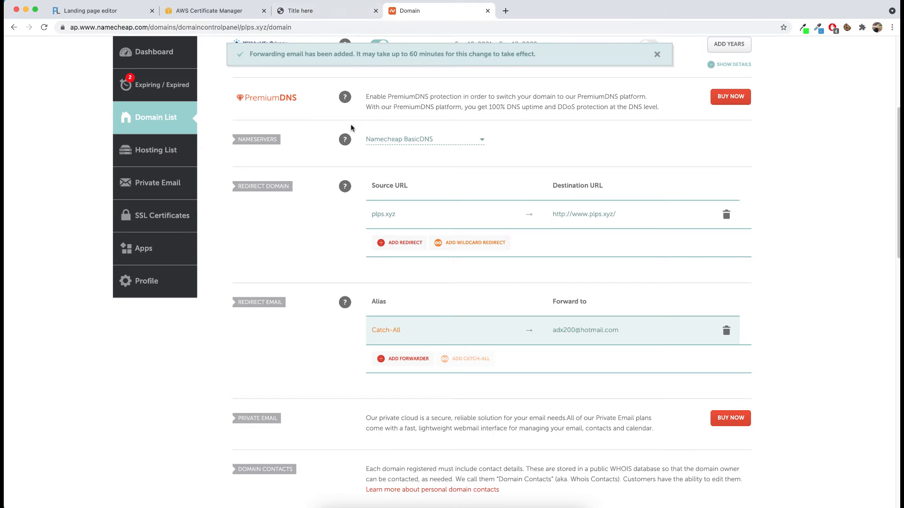
# Step: Switch to AWS Certificate Manager, submit the reviewed certificate request, and continue to the certificates list with the entry's details collapsed
pyautogui.click(231, 11)
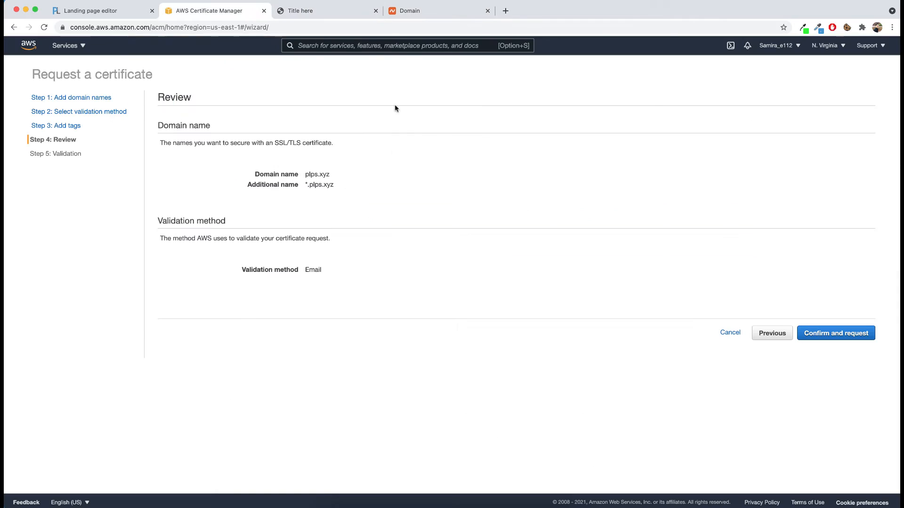
pyautogui.click(853, 338)
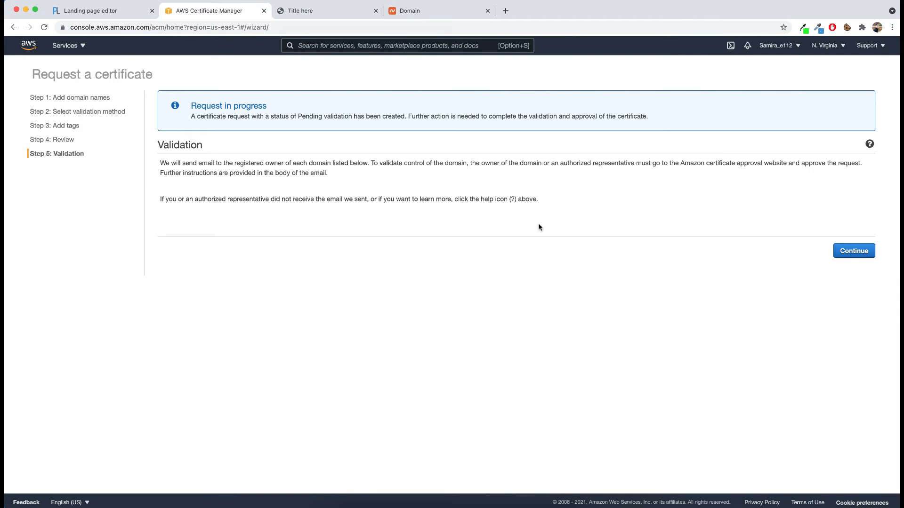
pyautogui.click(859, 253)
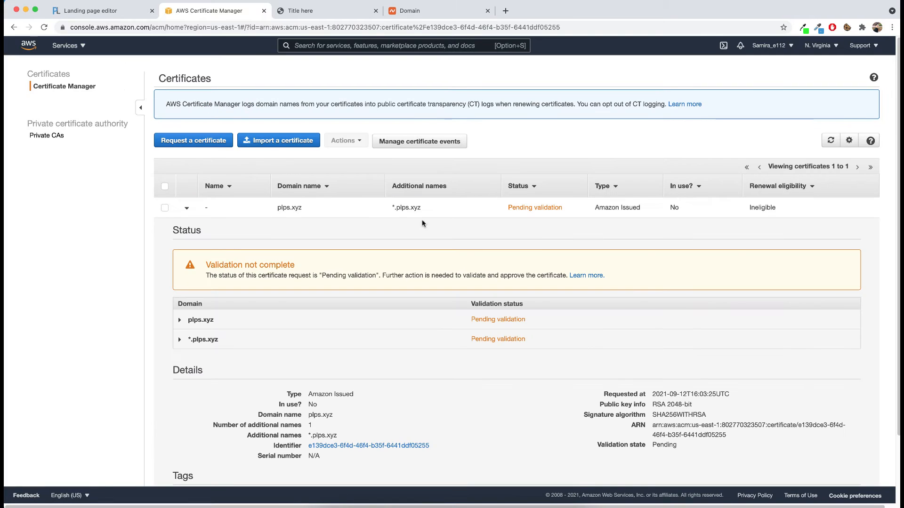
pyautogui.click(187, 208)
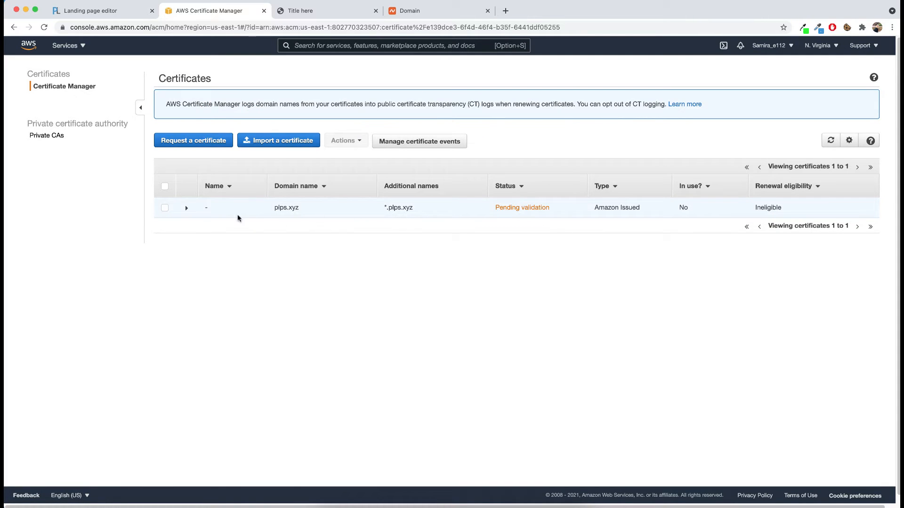
# Step: Check the Outlook inbox for the Amazon certificate request email, then review the Catch-All forwarding address on Namecheap
pyautogui.click(505, 10)
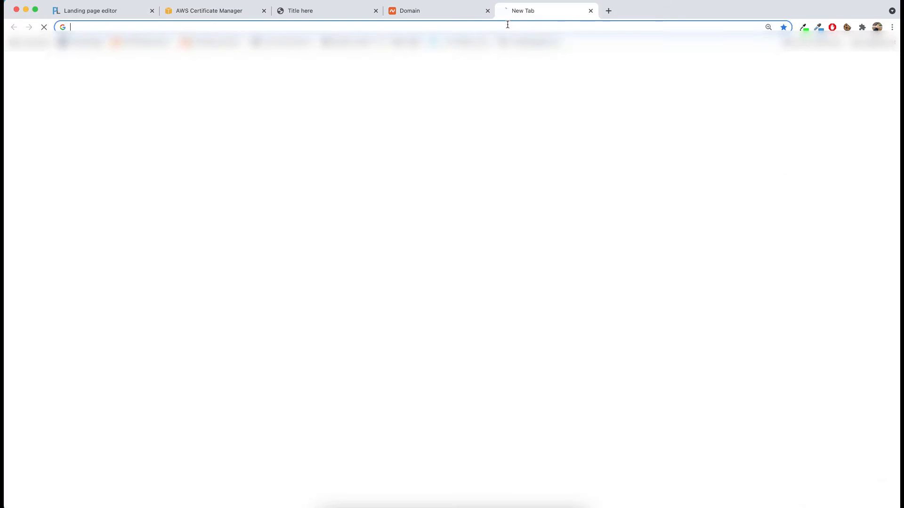
pyautogui.click(316, 139)
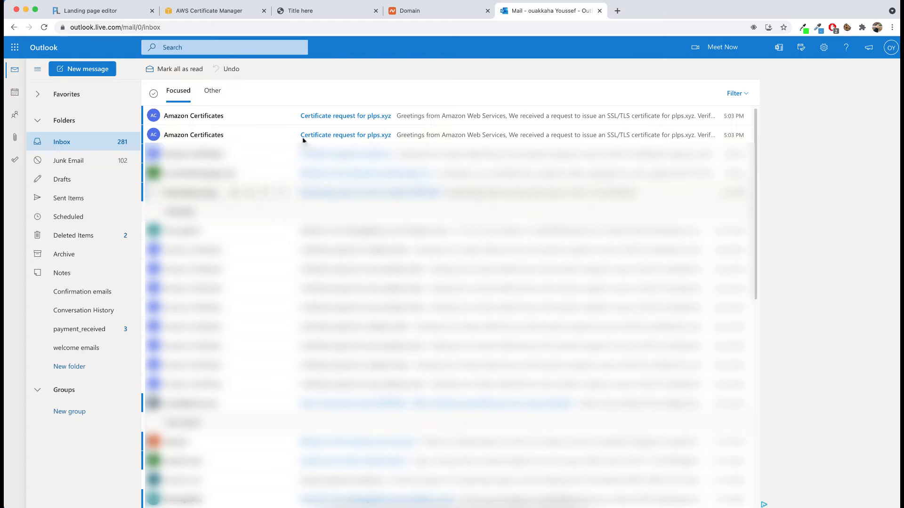
pyautogui.click(432, 12)
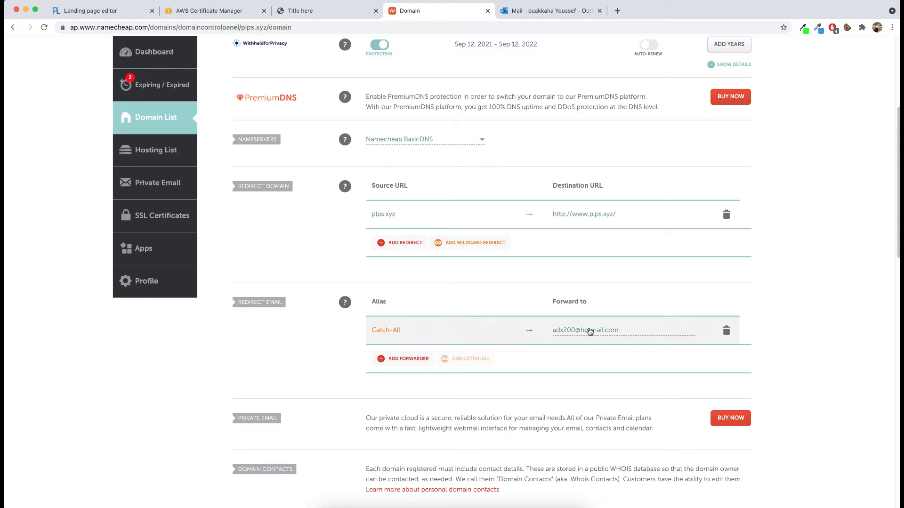
# Step: Resend the validation email for both plps.xyz and *.plps.xyz from the pending certificate in AWS Certificate Manager
pyautogui.click(187, 12)
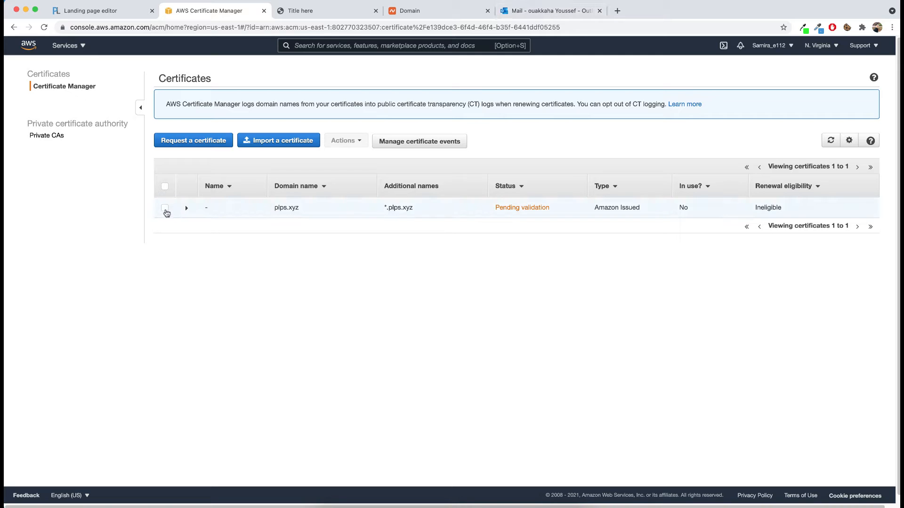
pyautogui.click(165, 208)
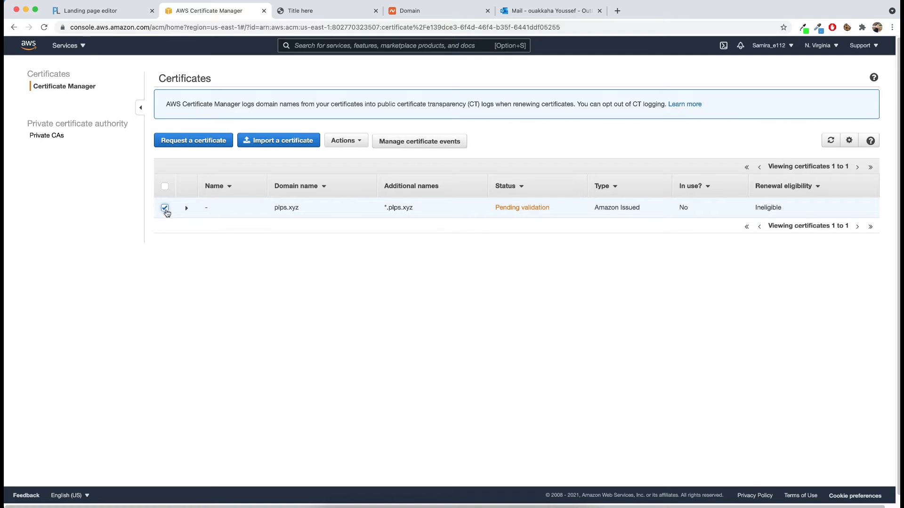
pyautogui.click(187, 208)
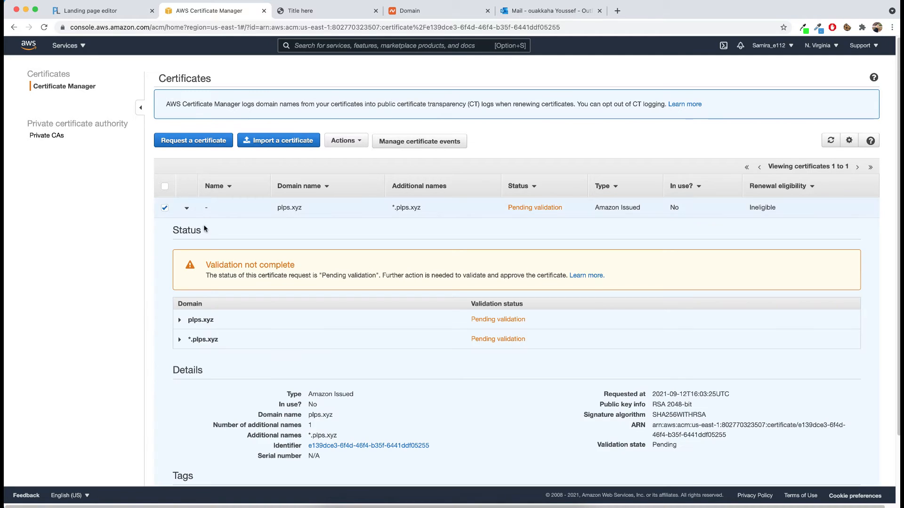
pyautogui.scroll(-1, 314, 292)
pyautogui.scroll(1, 313, 292)
pyautogui.click(186, 209)
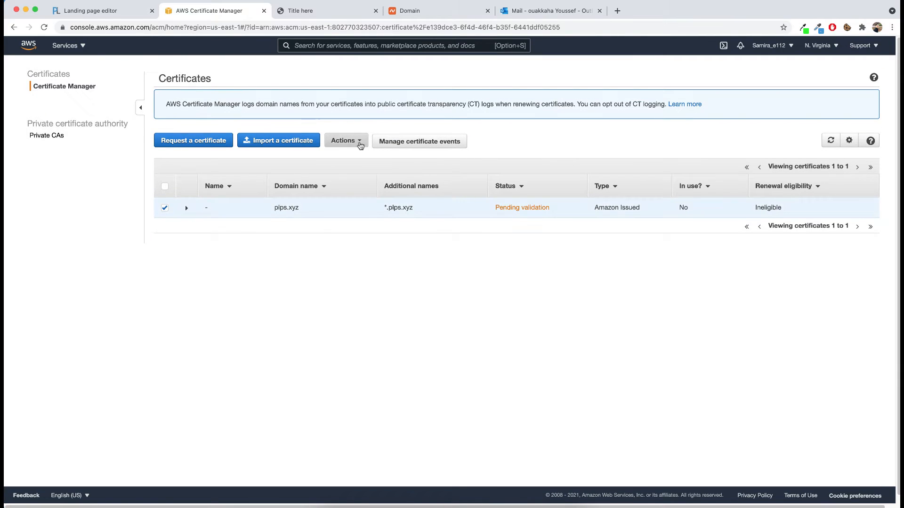
pyautogui.click(344, 140)
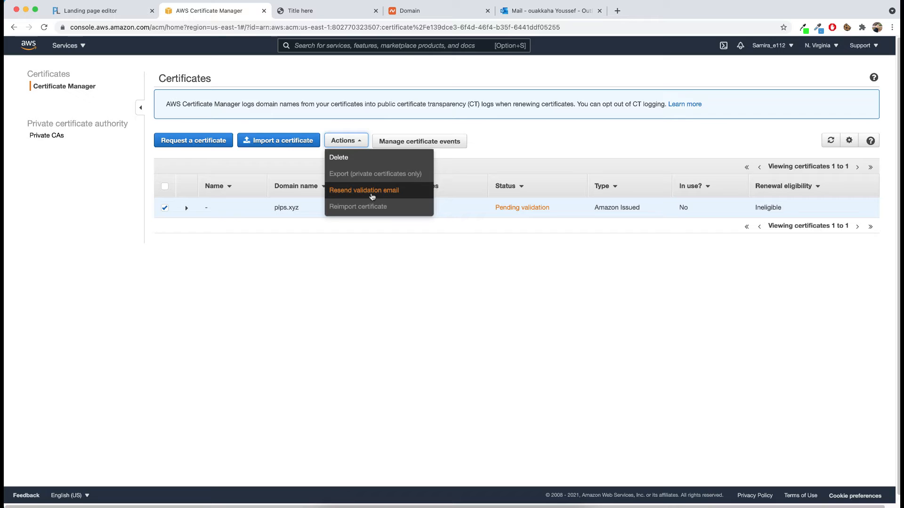
pyautogui.click(372, 196)
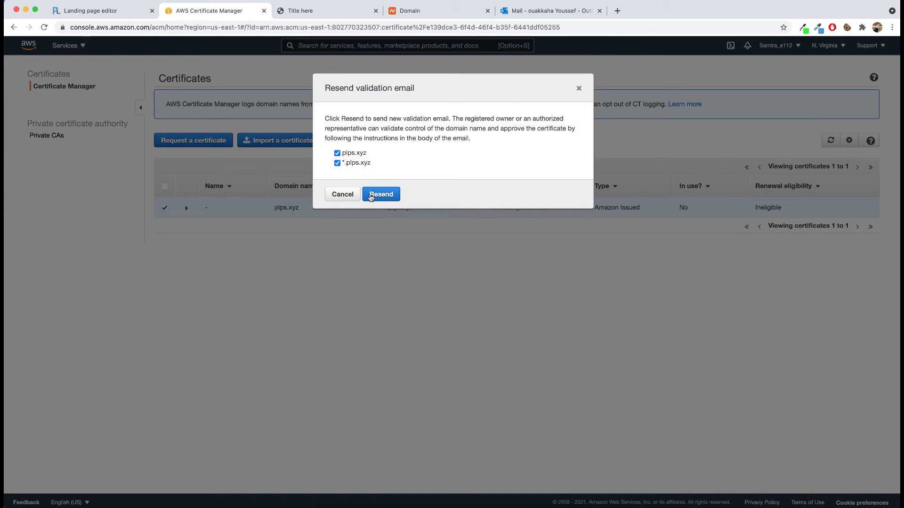
pyautogui.click(371, 195)
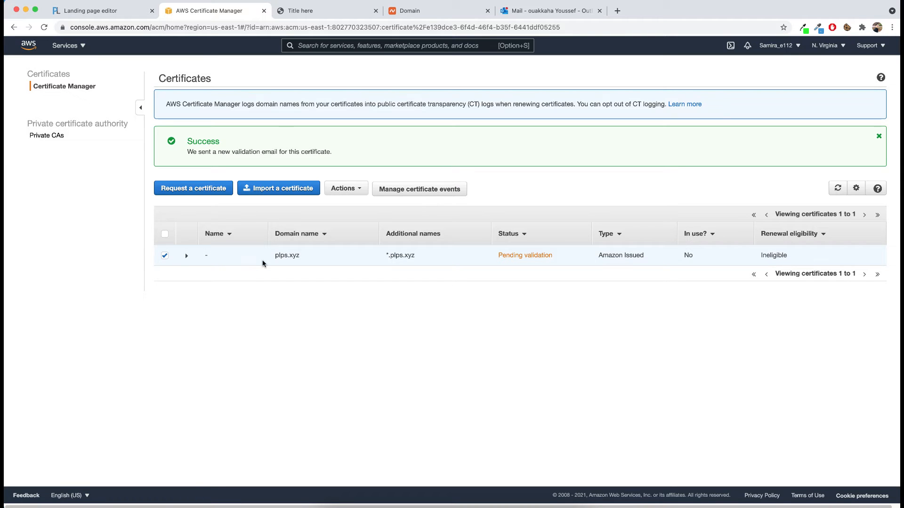
# Step: Switch to Outlook, open the newest plps.xyz certificate request email, follow its Amazon Certificate Approvals link, and approve the request
pyautogui.click(546, 10)
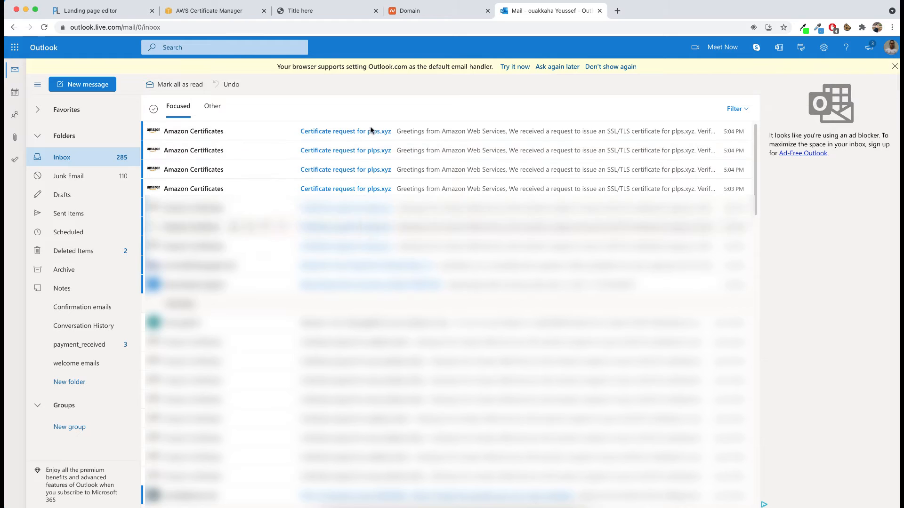
pyautogui.click(357, 127)
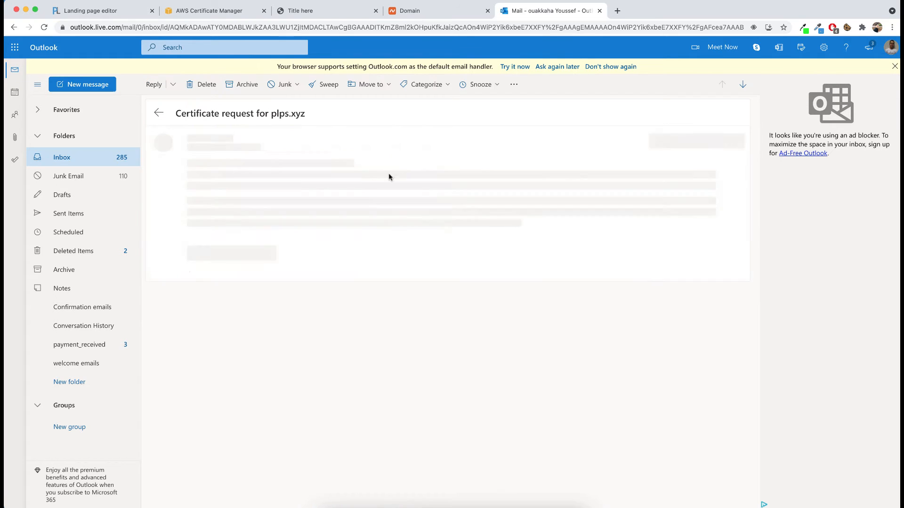
pyautogui.click(298, 290)
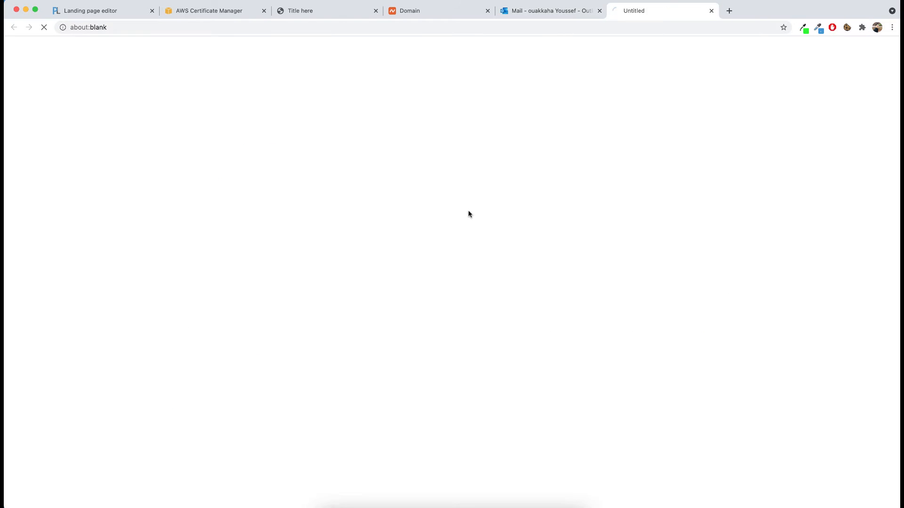
pyautogui.click(207, 232)
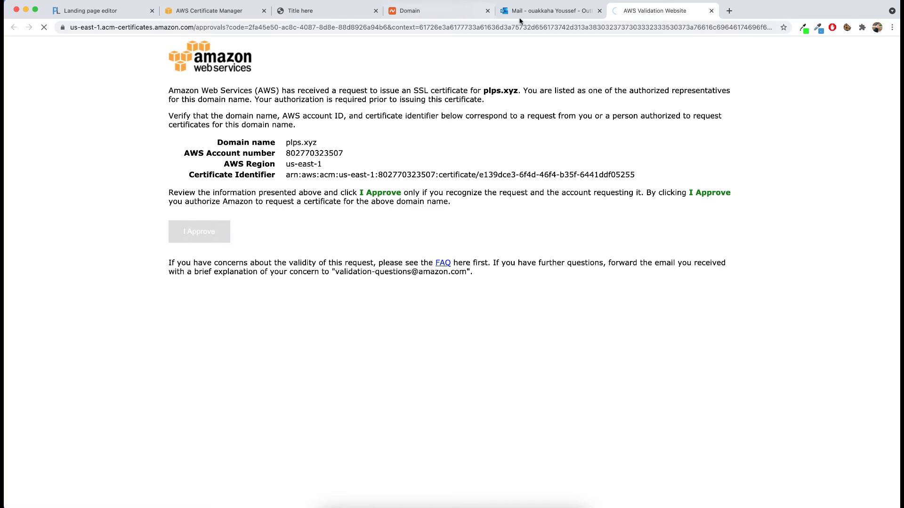
# Step: Return to the Outlook inbox and open the Amazon Certificate Approvals pages from the remaining plps.xyz request emails
pyautogui.hotkey('ctrl', 'shift', 'Tab')
pyautogui.click(111, 161)
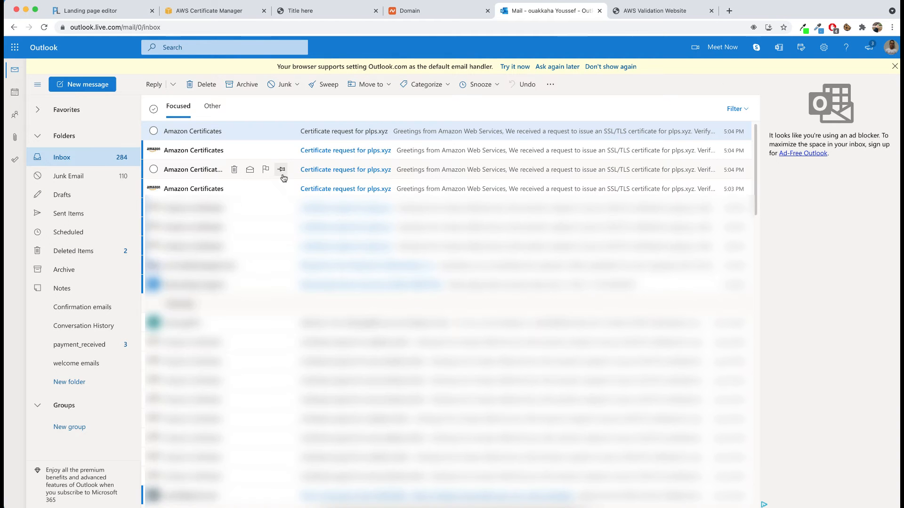
pyautogui.click(339, 149)
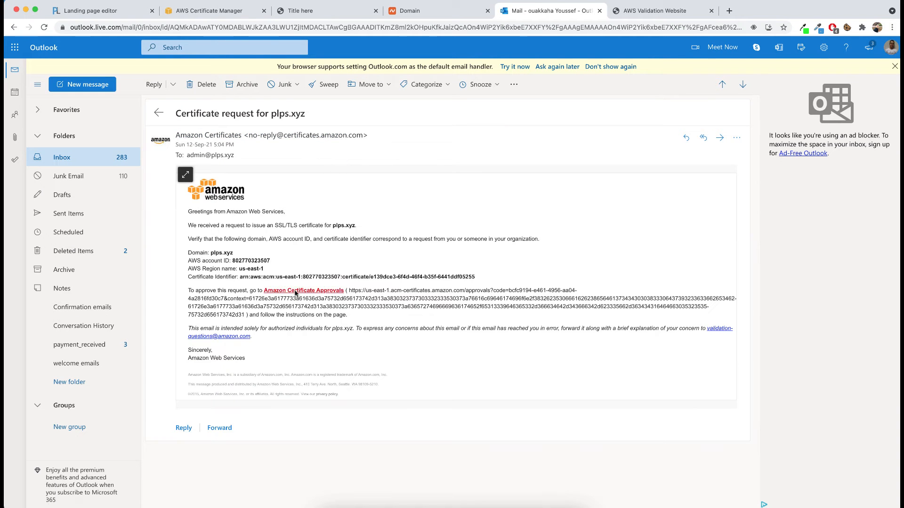
pyautogui.click(295, 292)
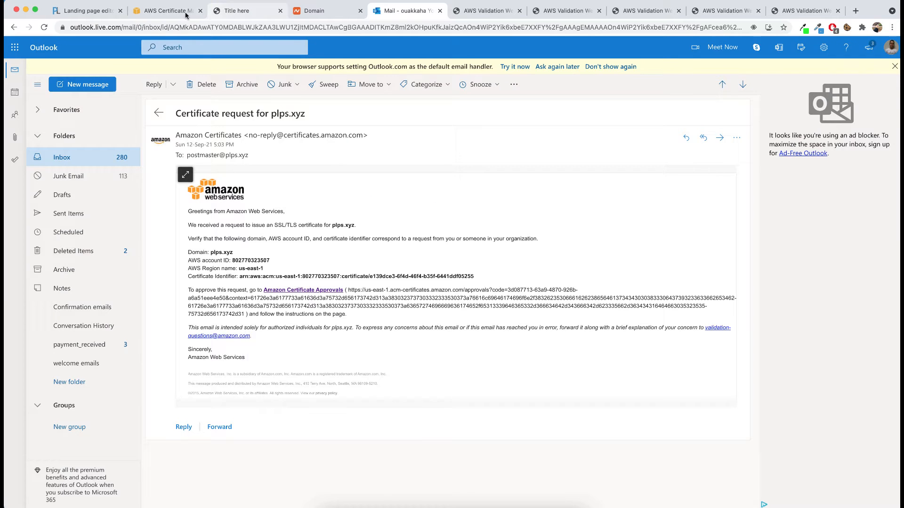
# Step: Refresh the certificates list in AWS Certificate Manager and check the certificate's status and the validation of both domain names
pyautogui.click(150, 12)
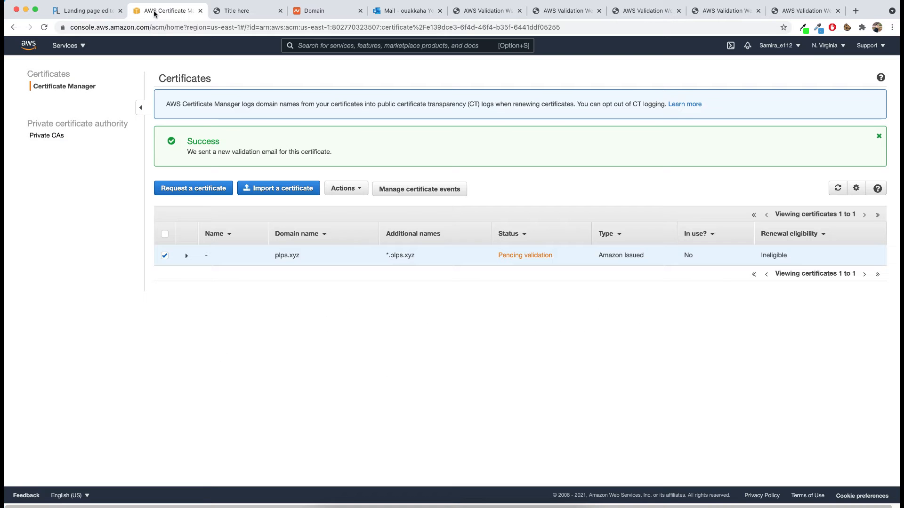
pyautogui.click(837, 188)
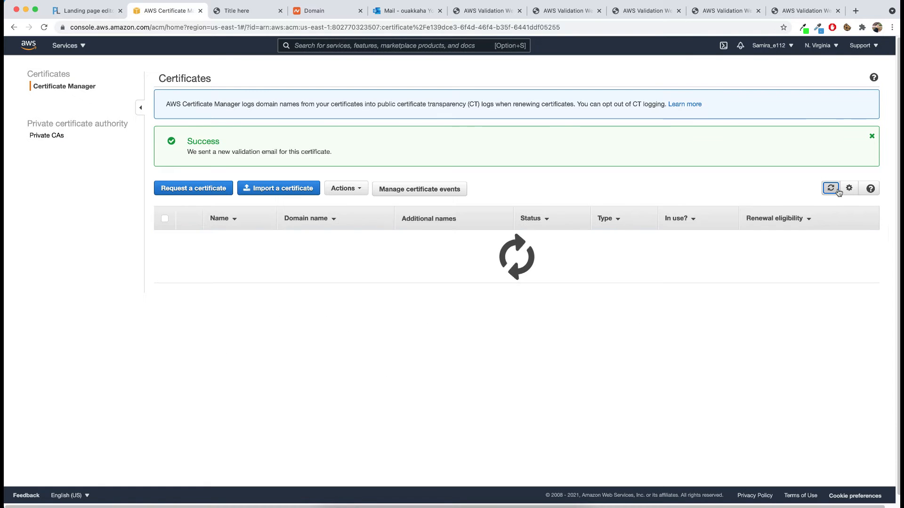
pyautogui.doubleClick(513, 255)
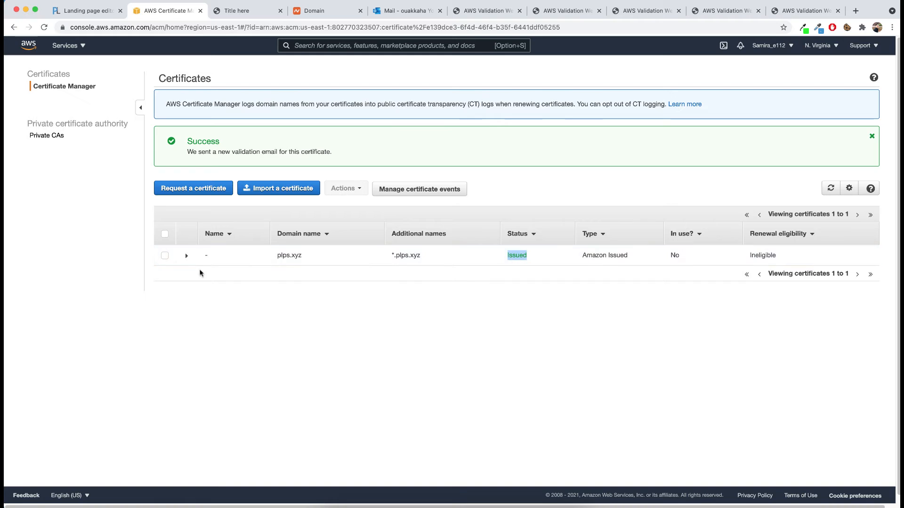
pyautogui.click(186, 259)
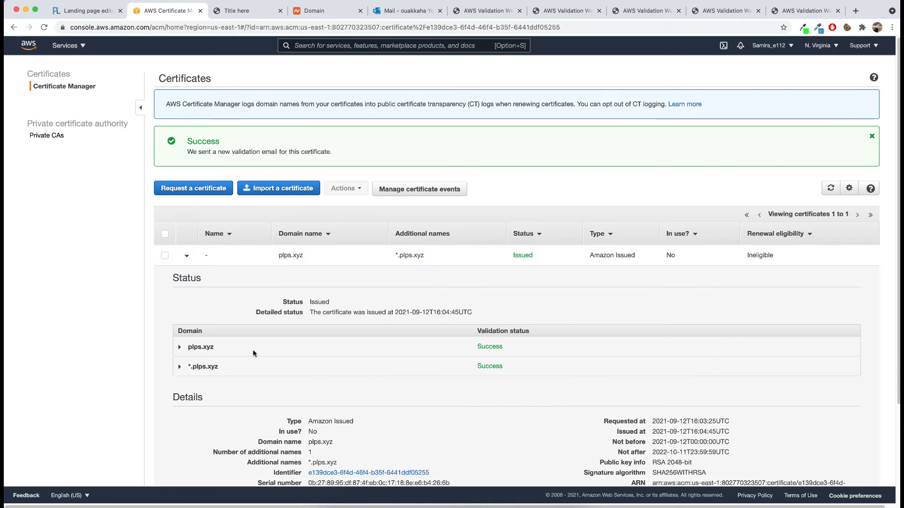
pyautogui.moveTo(503, 347); pyautogui.dragTo(496, 347)
pyautogui.moveTo(203, 367); pyautogui.dragTo(220, 367)
pyautogui.doubleClick(492, 367)
pyautogui.click(493, 345)
pyautogui.click(186, 255)
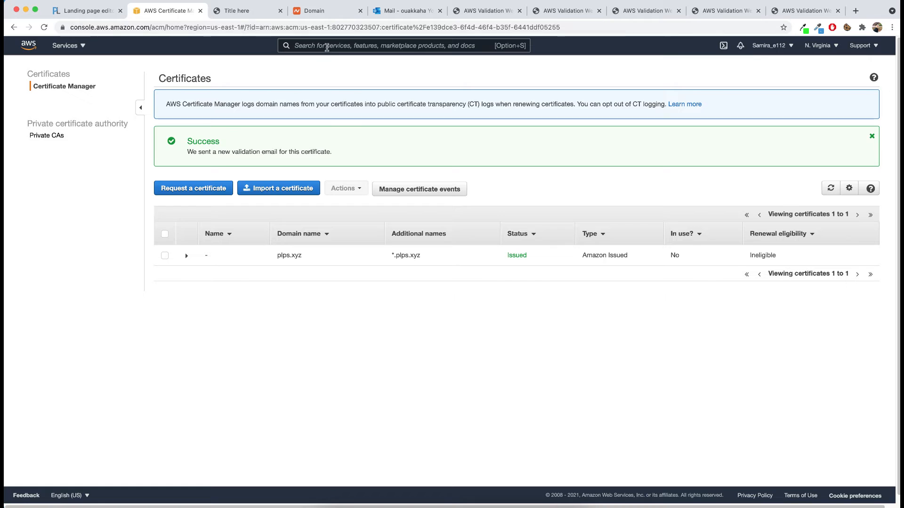
# Step: Switch to tutorial.txt in the text editor and review the Cloudfront line of the plan
pyautogui.click(391, 498)
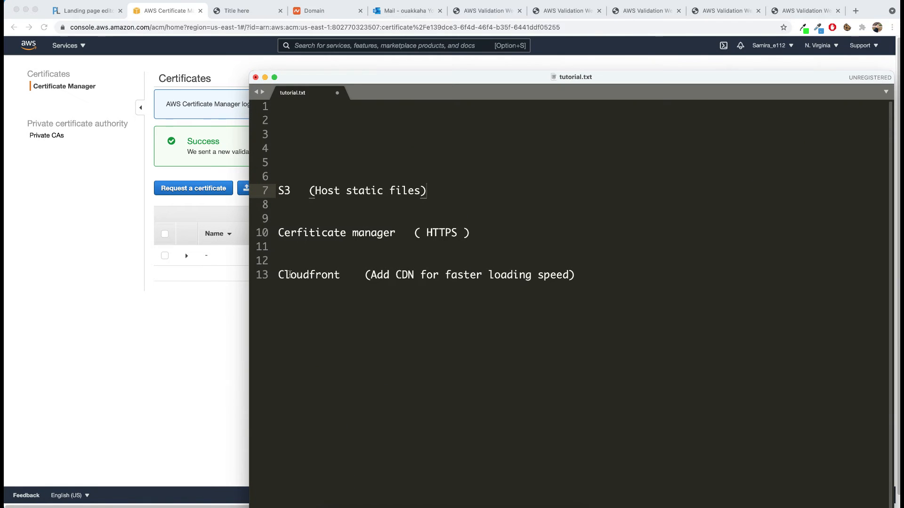
pyautogui.doubleClick(325, 276)
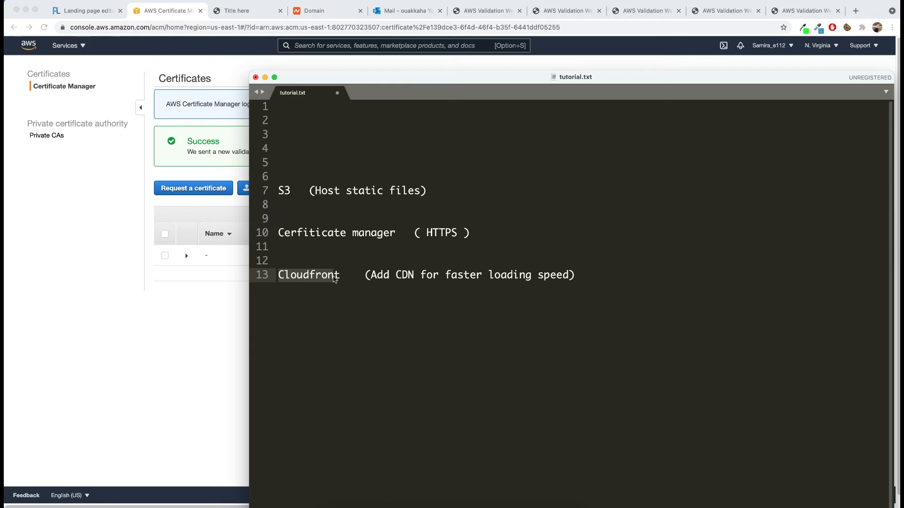
pyautogui.click(346, 278)
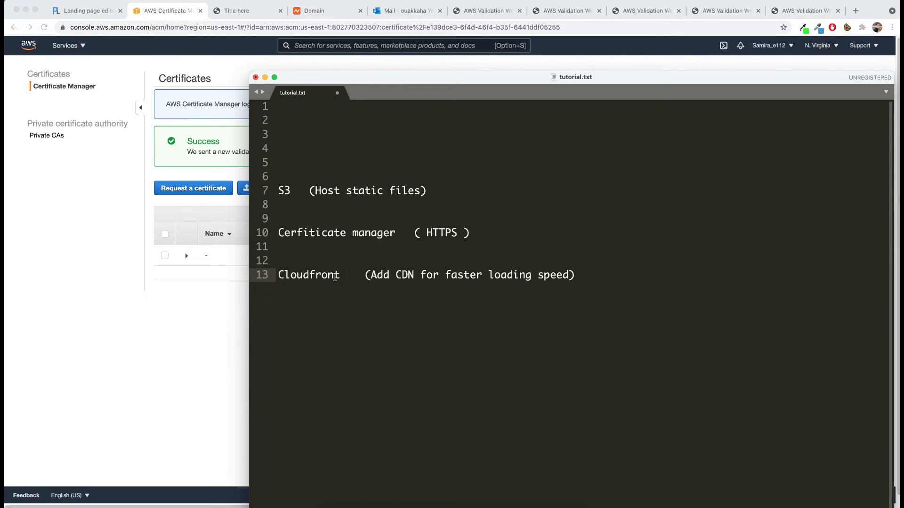
# Step: Return to the AWS console, search the services for CloudFront, and open its start page
pyautogui.click(204, 315)
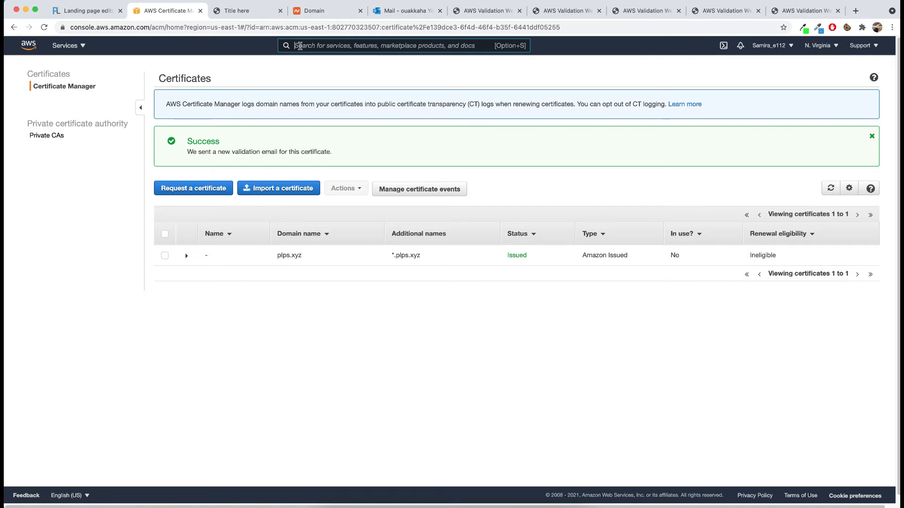
pyautogui.click(299, 45)
pyautogui.write('cloudfr')
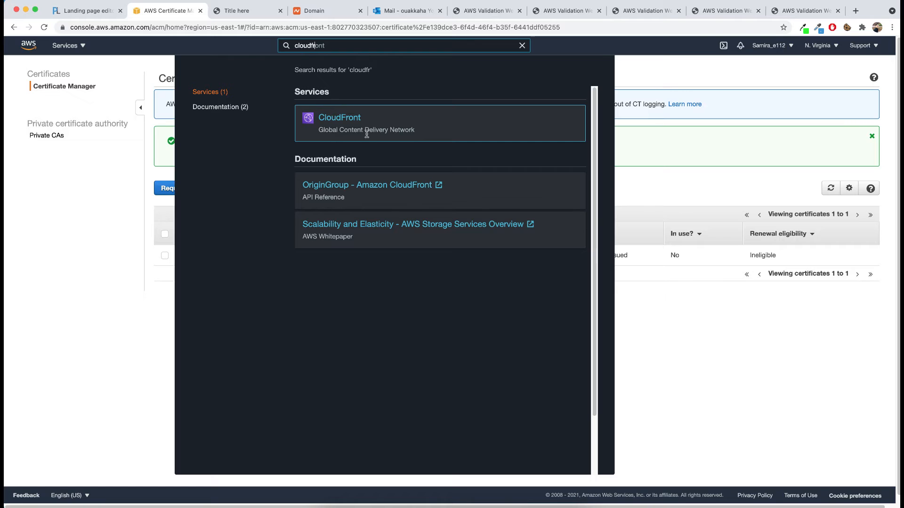
pyautogui.click(348, 121)
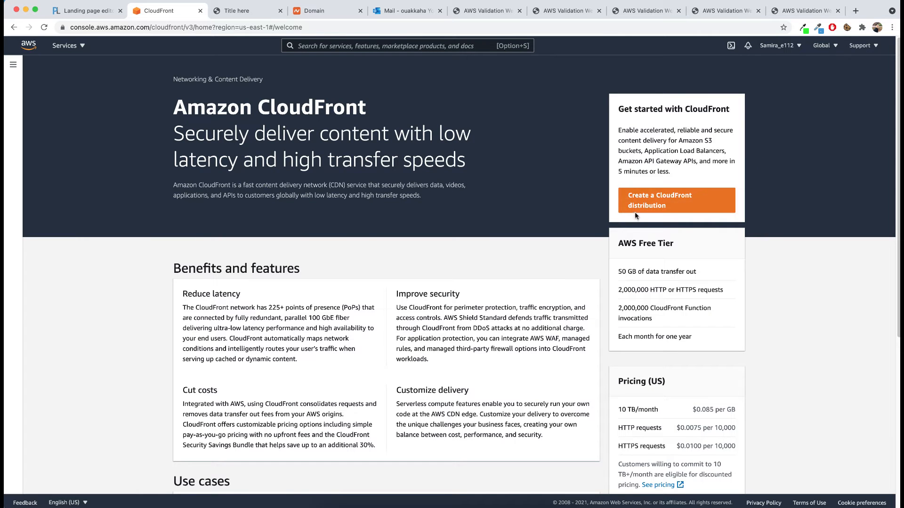
# Step: Start a new CloudFront distribution and choose the S3 bucket plps.s3.amazonaws.com as its origin domain
pyautogui.click(668, 205)
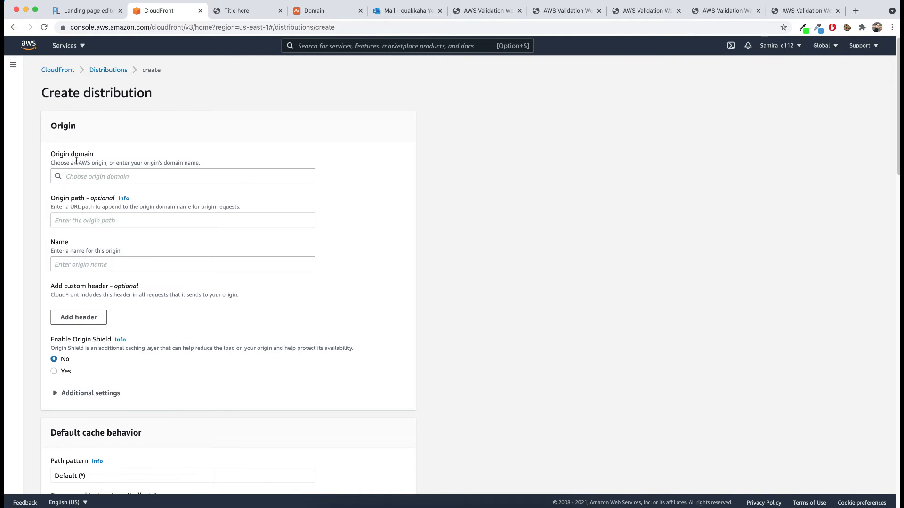
pyautogui.click(92, 177)
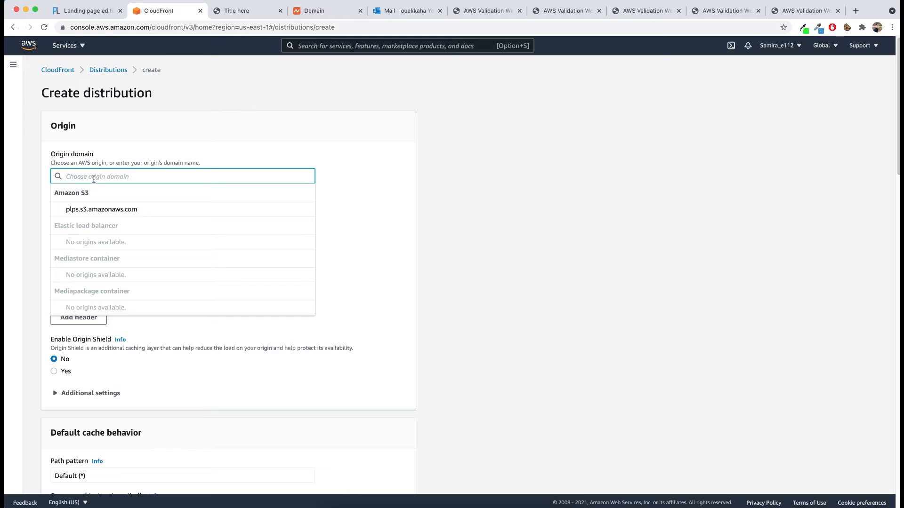
pyautogui.click(105, 210)
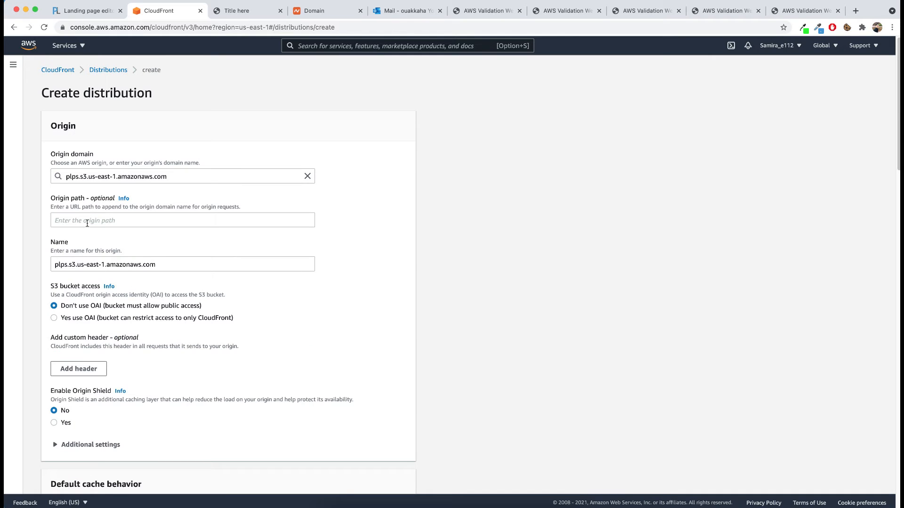
# Step: Review the distribution's origin, default cache behavior, function association and price class settings, including the AWS WAF web ACL choices
pyautogui.scroll(-2, 88, 225)
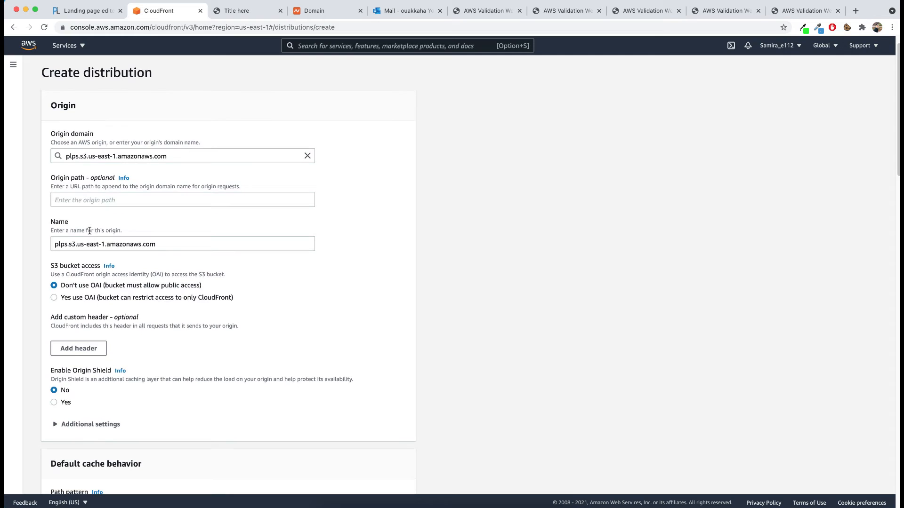
pyautogui.scroll(-1, 90, 234)
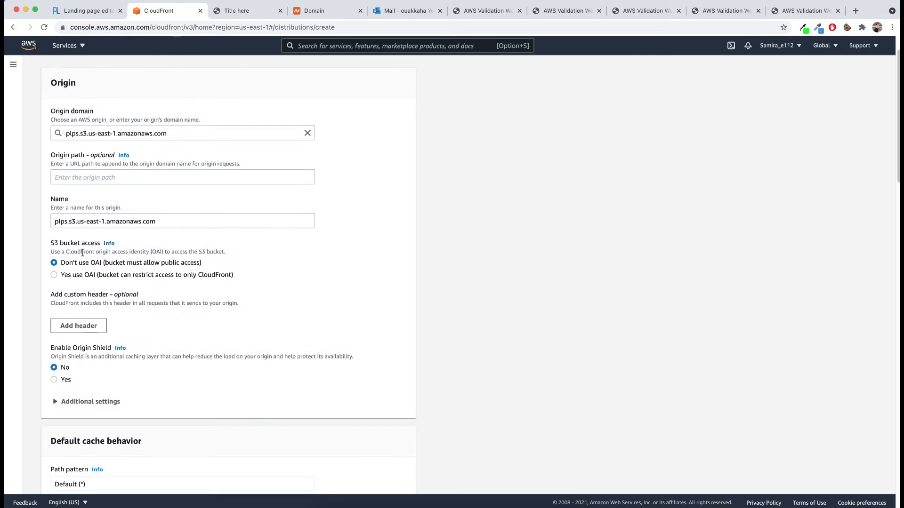
pyautogui.scroll(-5, 73, 278)
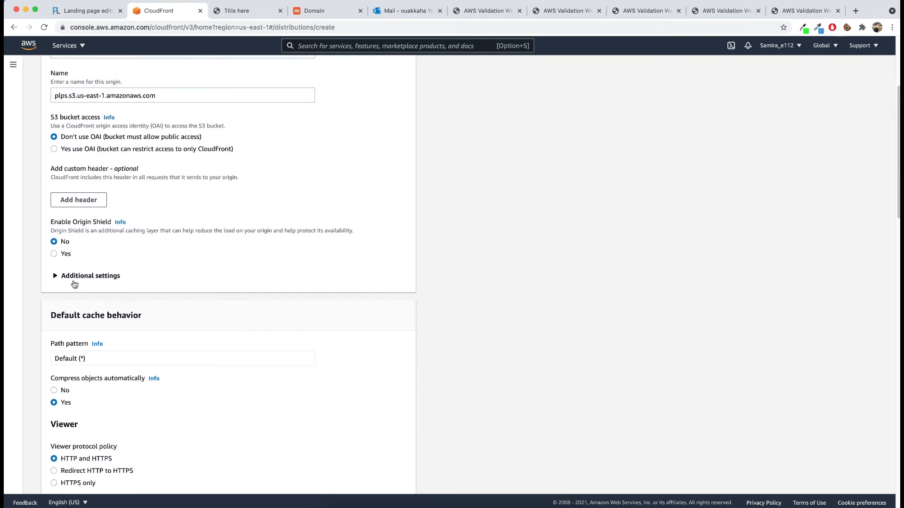
pyautogui.scroll(-3, 74, 283)
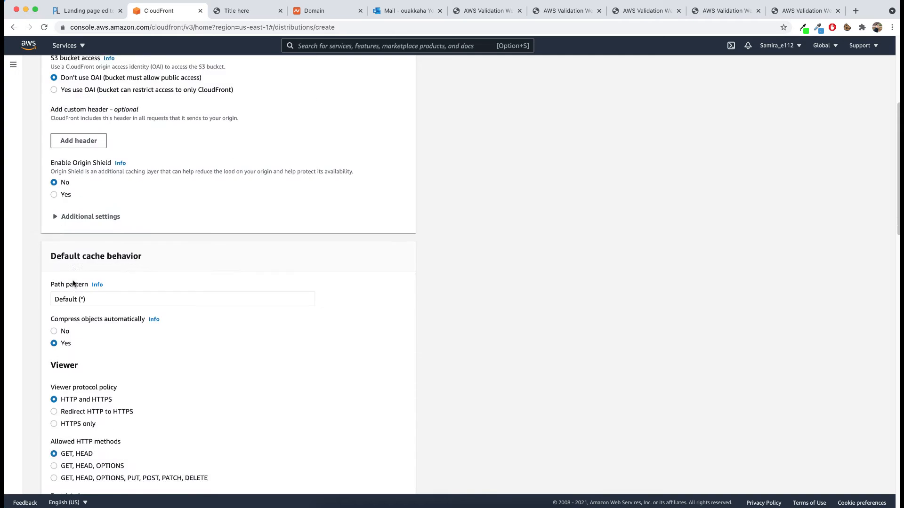
pyautogui.scroll(-5, 72, 280)
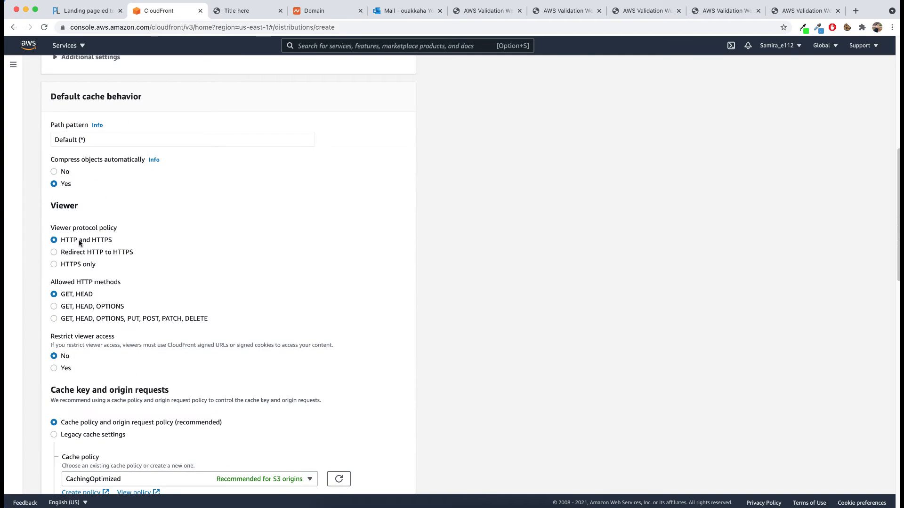
pyautogui.scroll(-5, 169, 302)
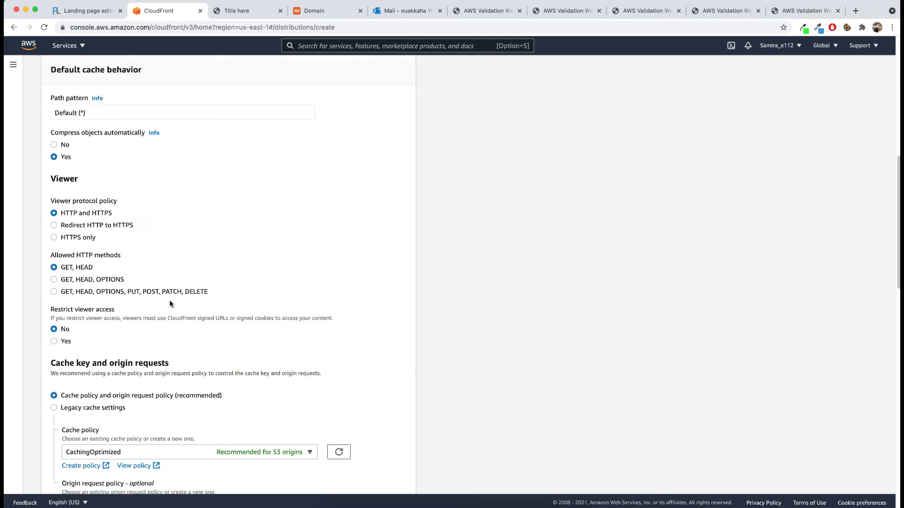
pyautogui.scroll(-5, 170, 303)
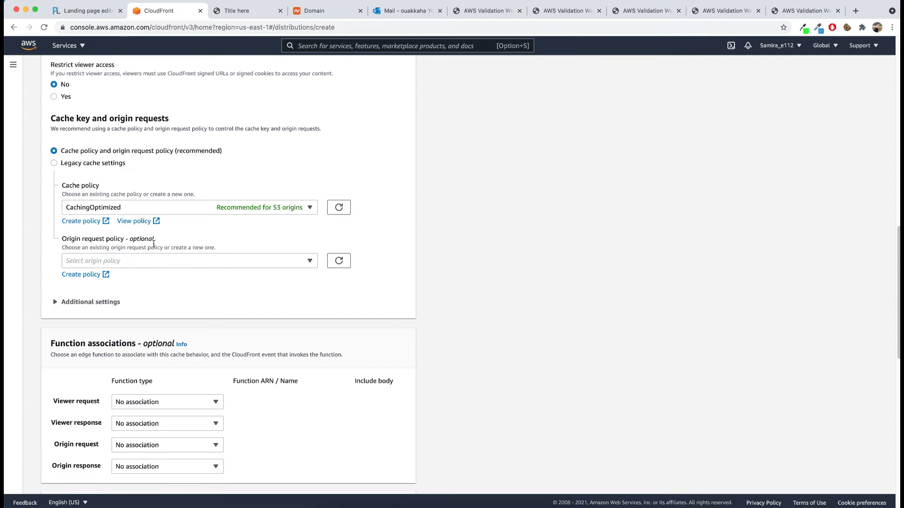
pyautogui.scroll(-10, 153, 244)
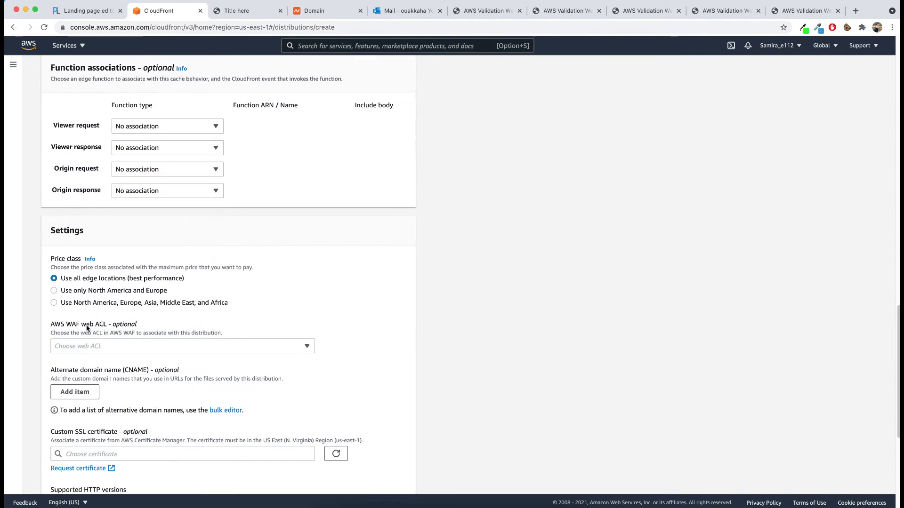
pyautogui.click(90, 347)
pyautogui.click(300, 326)
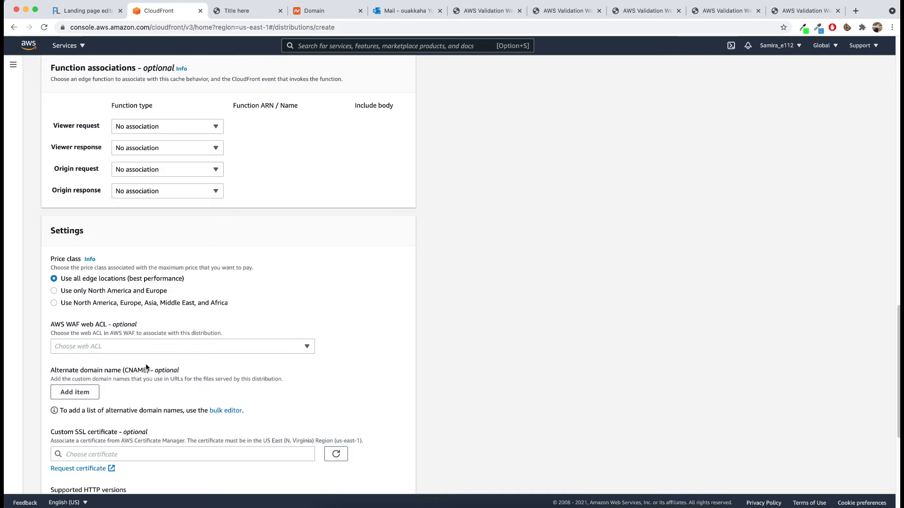
# Step: Assign the plps.xyz ACM certificate as the distribution's custom SSL certificate
pyautogui.scroll(-3, 143, 365)
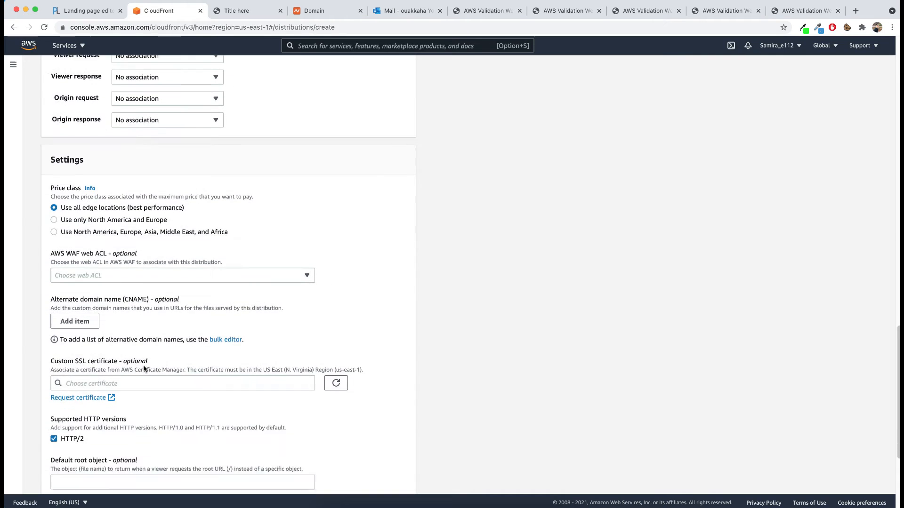
pyautogui.click(97, 378)
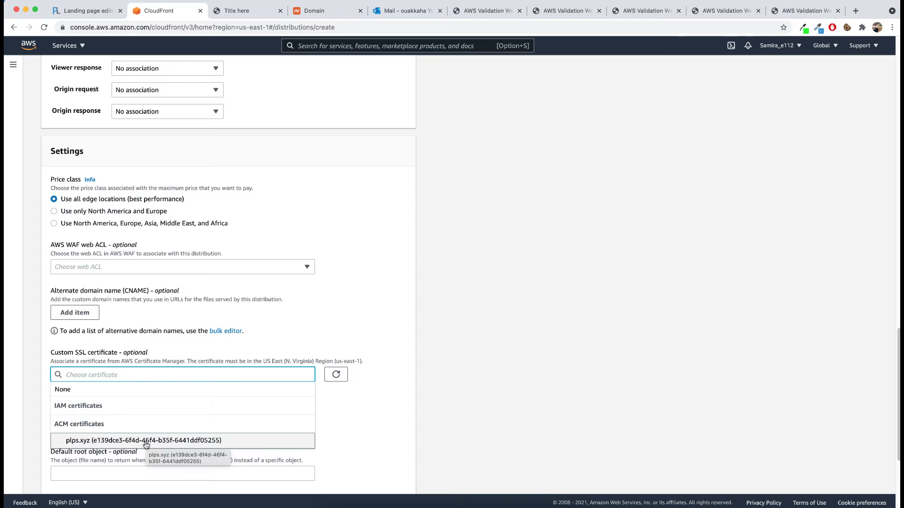
pyautogui.click(83, 442)
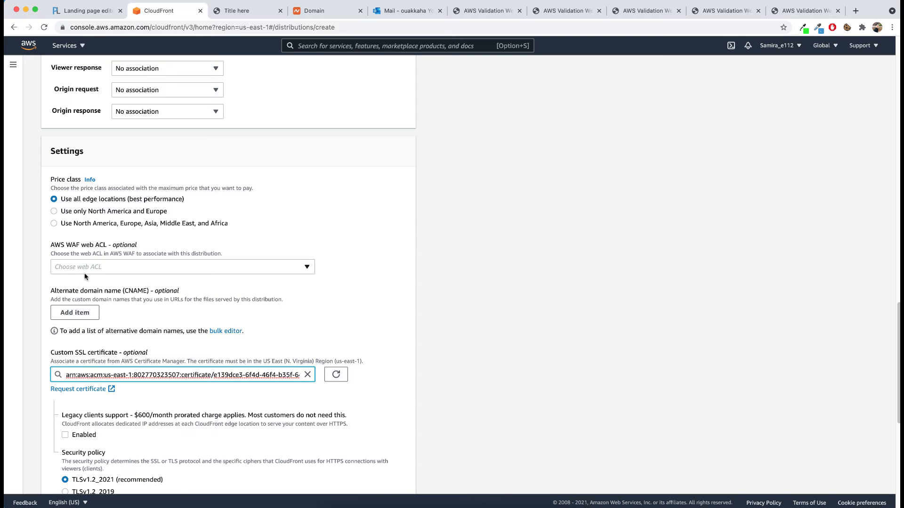
# Step: Add plps.xyz as an alternate domain name of the distribution, copying the name from the Namecheap domain details page
pyautogui.click(83, 313)
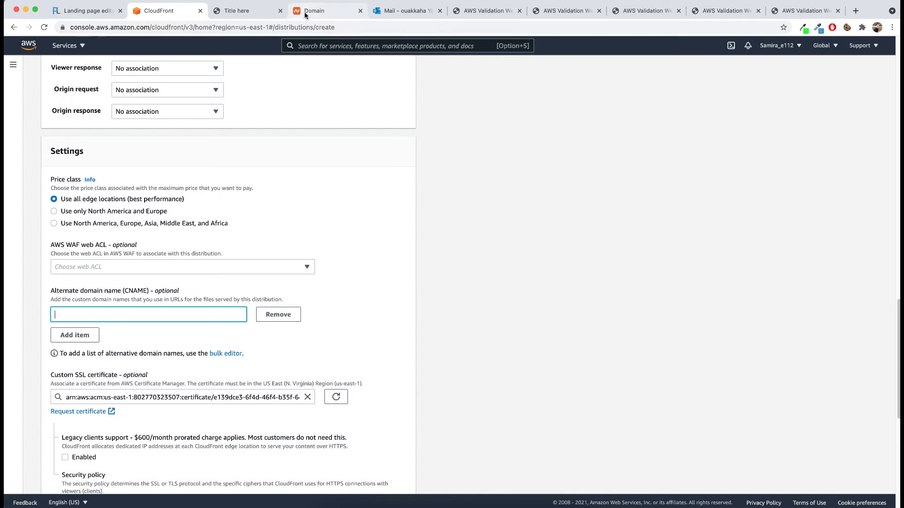
pyautogui.click(325, 10)
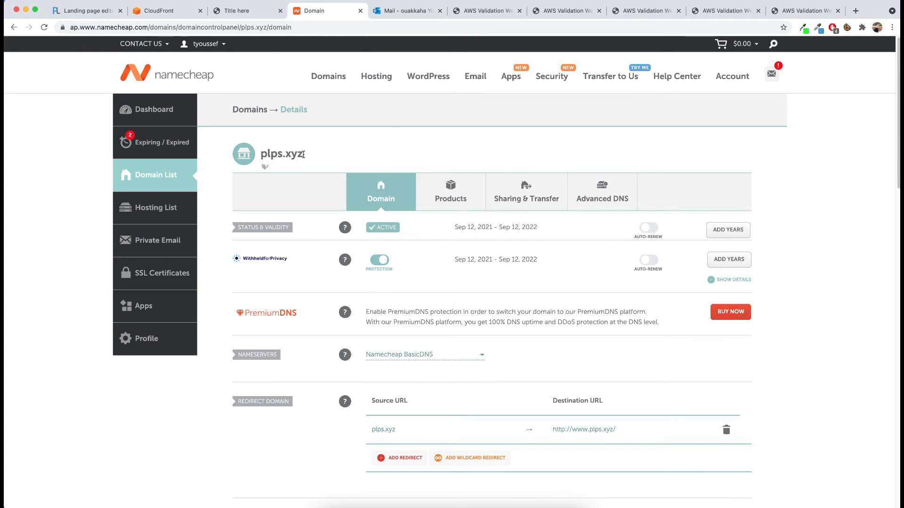
pyautogui.moveTo(306, 154); pyautogui.dragTo(260, 155)
pyautogui.rightClick(269, 153)
pyautogui.click(282, 175)
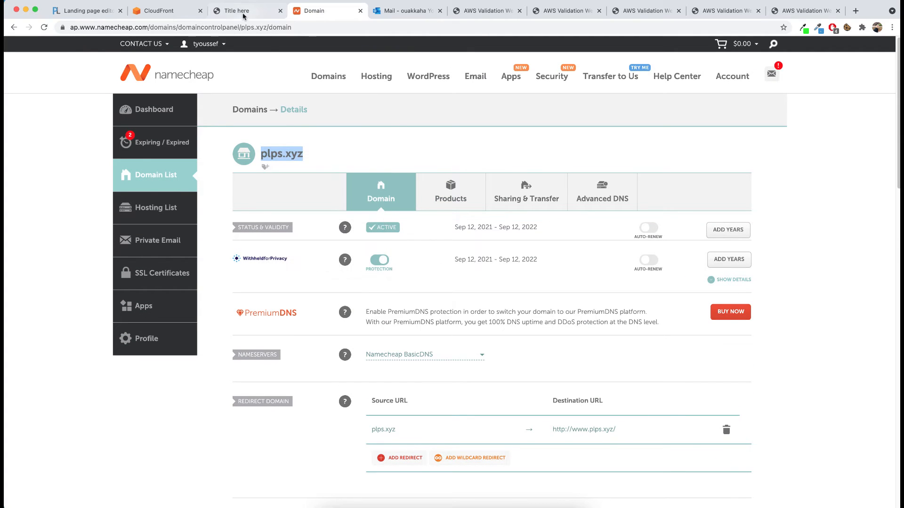
pyautogui.click(159, 10)
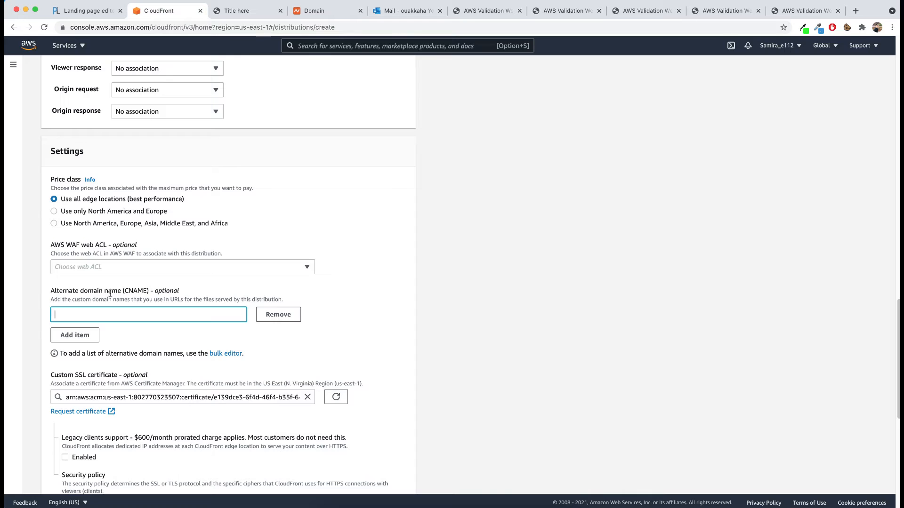
pyautogui.rightClick(107, 314)
pyautogui.click(118, 379)
# Step: Add the wildcard *.plps.xyz as a second alternate domain name
pyautogui.click(75, 340)
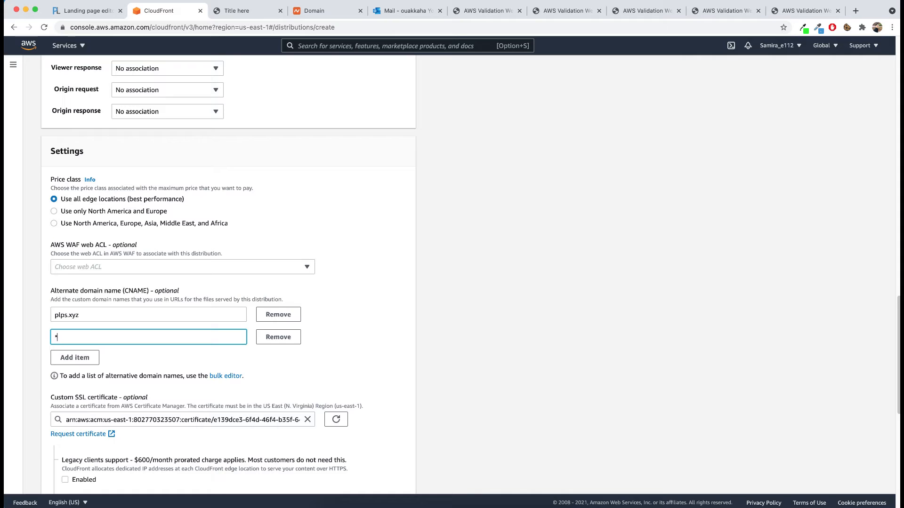
pyautogui.write('*.')
pyautogui.press('super+v')
pyautogui.moveTo(62, 340); pyautogui.dragTo(85, 338)
pyautogui.click(429, 342)
# Step: Create the distribution with the remaining settings at their defaults, and check its entry in the distributions list
pyautogui.scroll(-6, 429, 342)
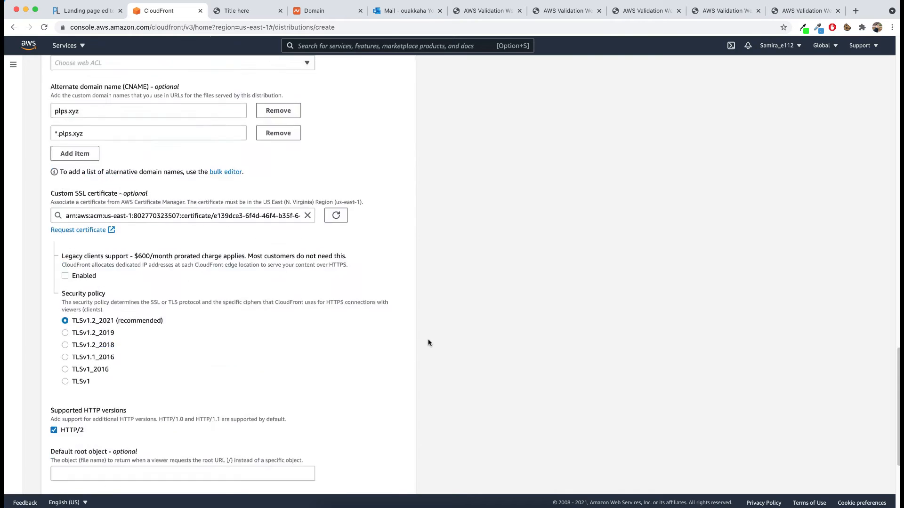
pyautogui.scroll(-3, 117, 255)
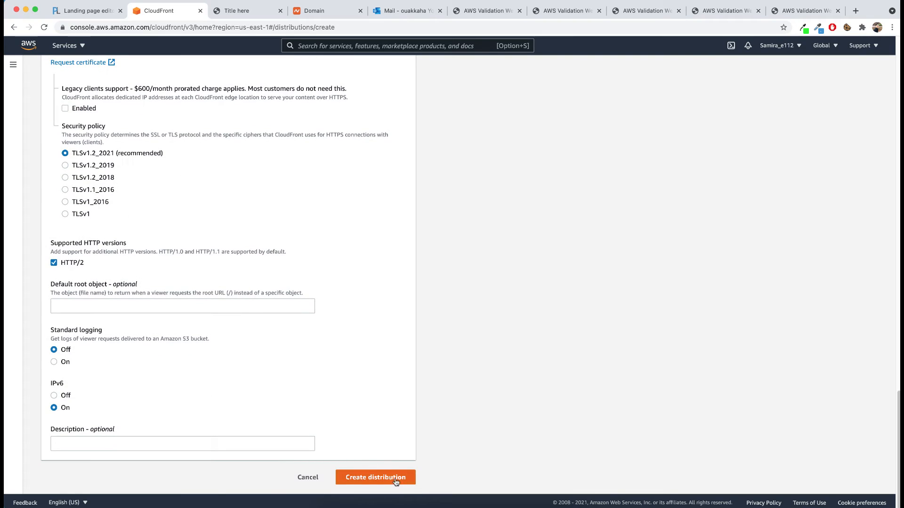
pyautogui.click(395, 480)
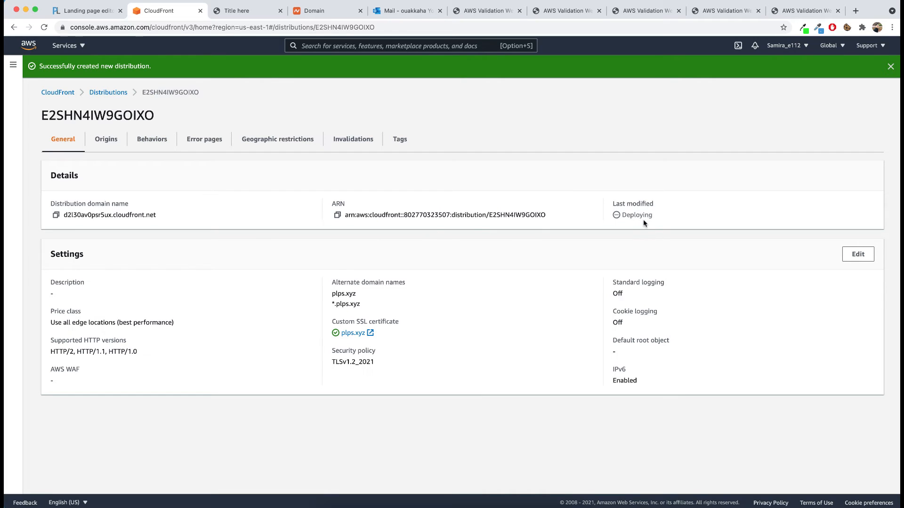
pyautogui.click(116, 101)
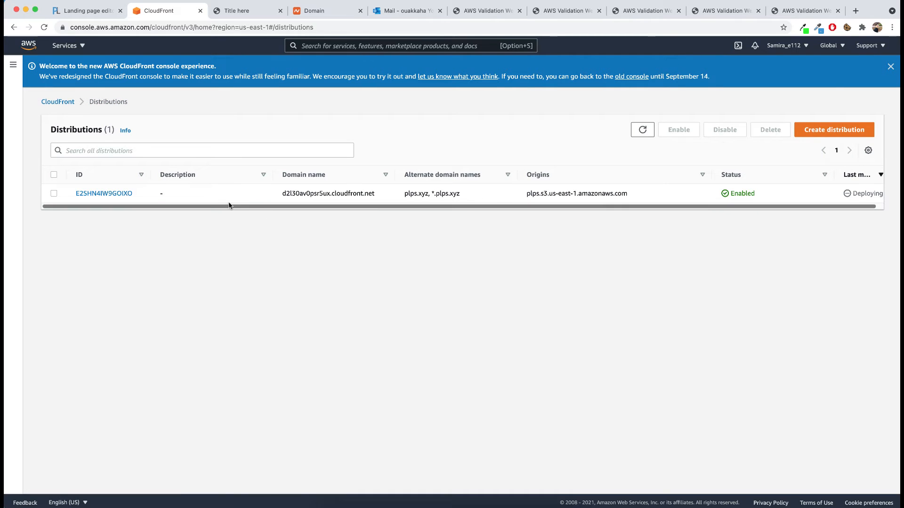
pyautogui.moveTo(747, 206); pyautogui.dragTo(767, 207)
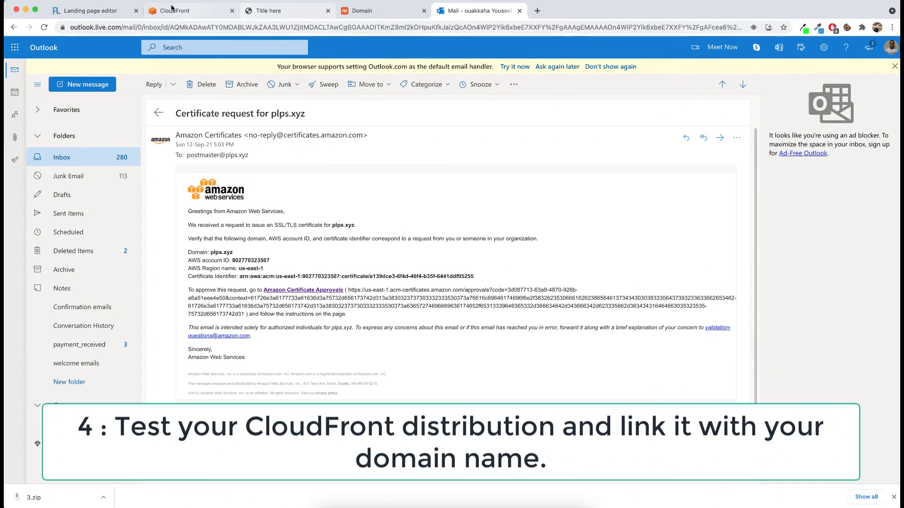
# Step: Copy the distribution's domain name from the CloudFront list, open it in a new browser tab, and examine the response
pyautogui.click(188, 10)
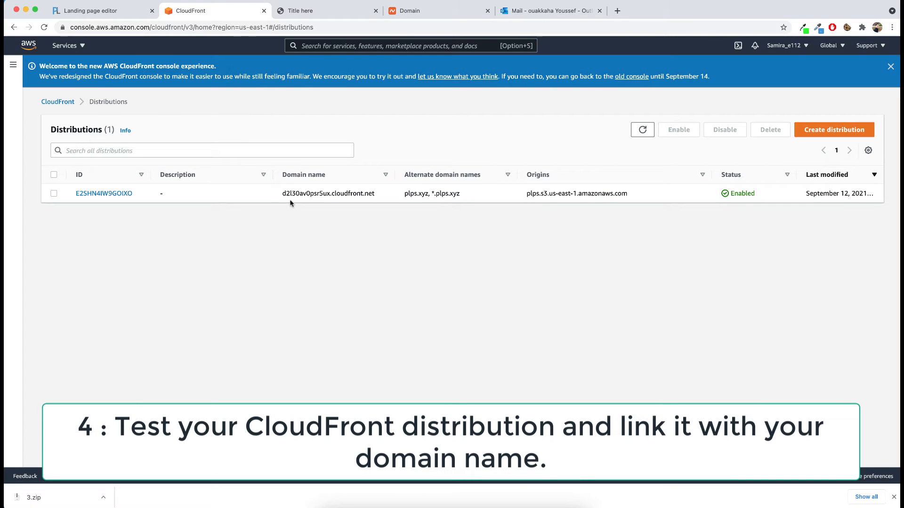
pyautogui.moveTo(282, 194); pyautogui.dragTo(375, 200)
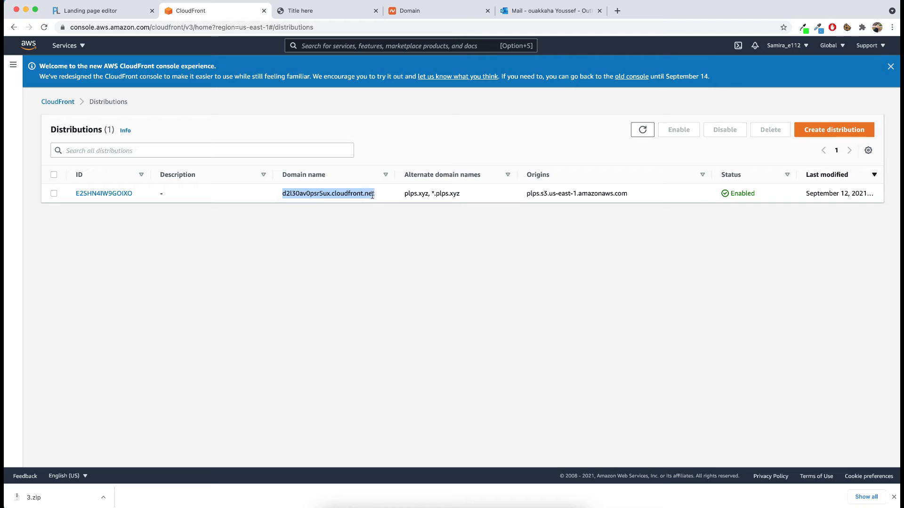
pyautogui.rightClick(376, 199)
pyautogui.click(382, 215)
pyautogui.click(617, 11)
pyautogui.press('super+v')
pyautogui.press('Return')
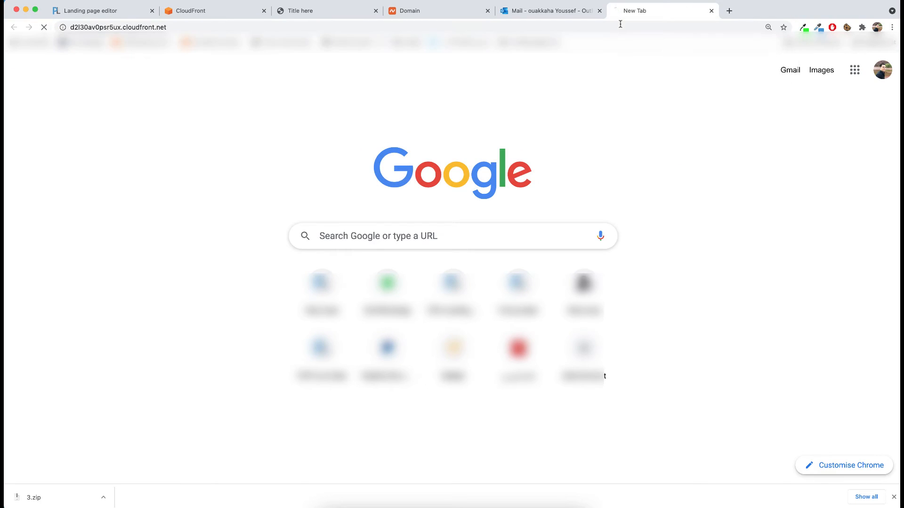
pyautogui.moveTo(55, 55); pyautogui.dragTo(134, 142)
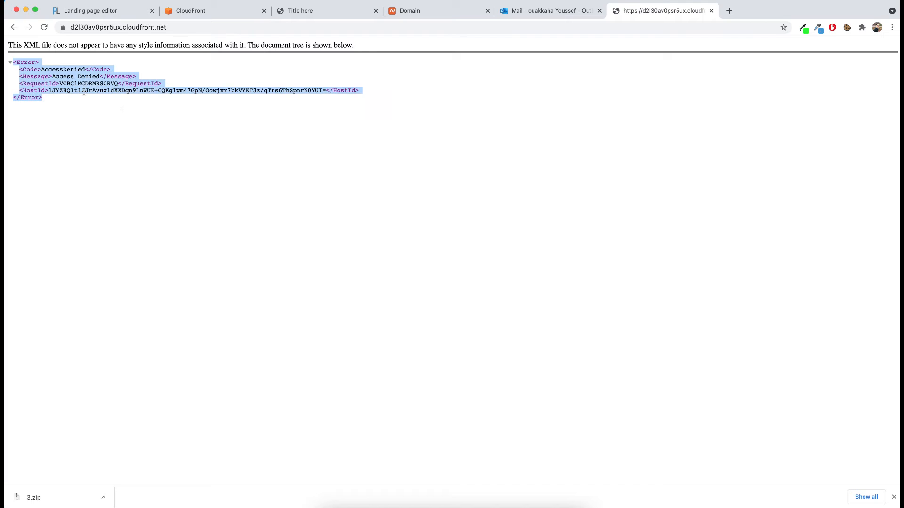
pyautogui.click(71, 86)
pyautogui.moveTo(41, 47); pyautogui.dragTo(85, 102)
pyautogui.click(87, 102)
# Step: Load the landing page at /lp1/index.html on the distribution's CloudFront domain
pyautogui.click(171, 27)
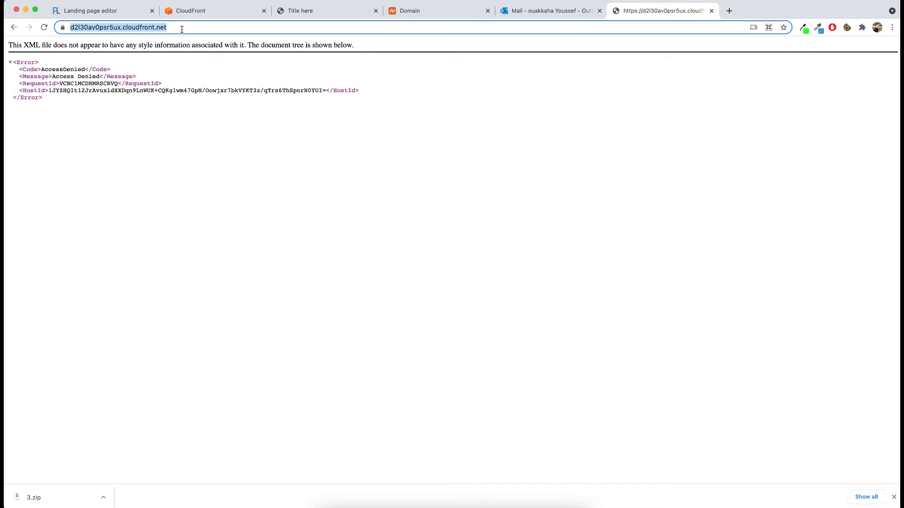
pyautogui.click(186, 29)
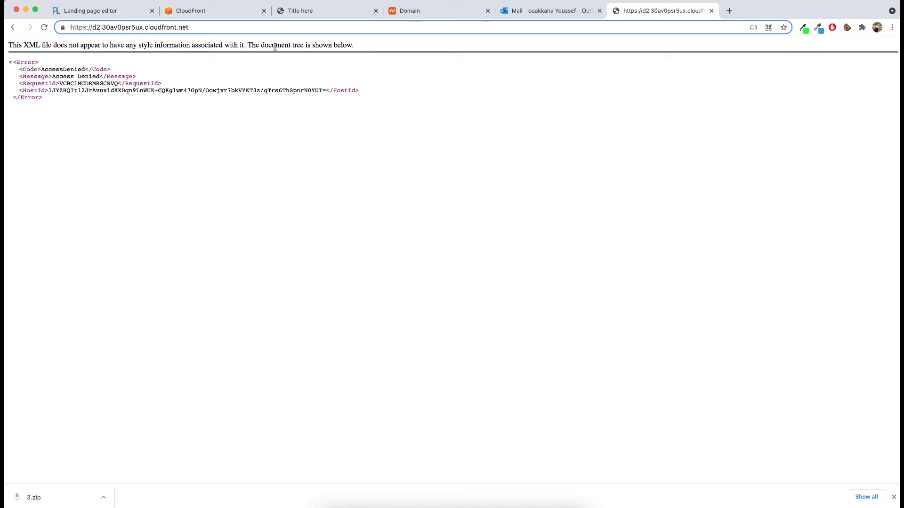
pyautogui.write('/')
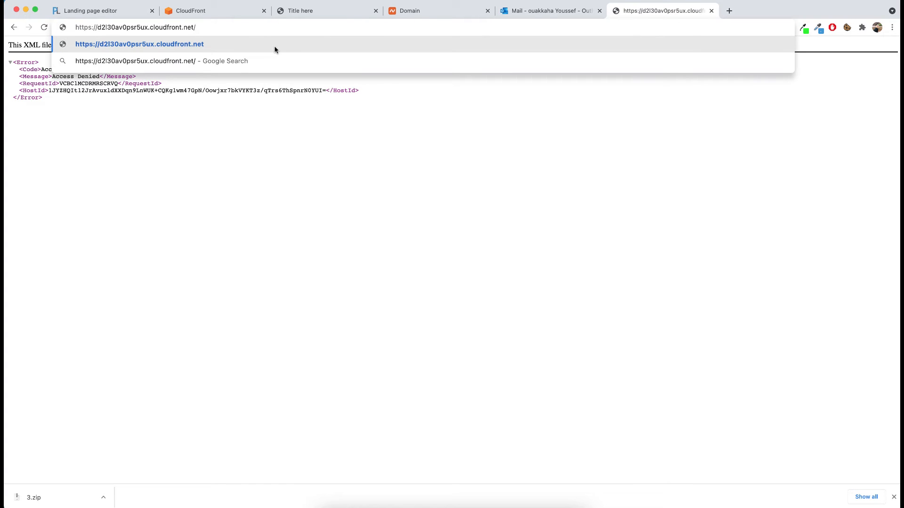
pyautogui.write('lp1/in')
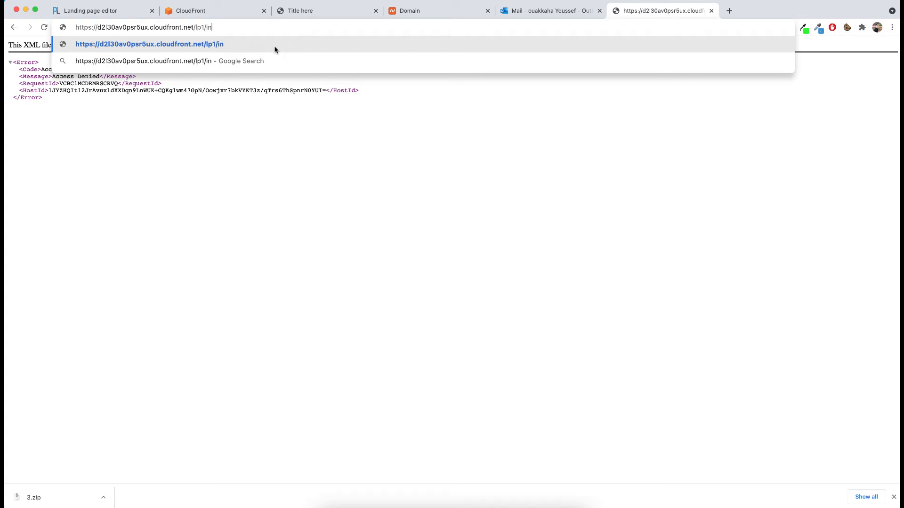
pyautogui.write('dex.html')
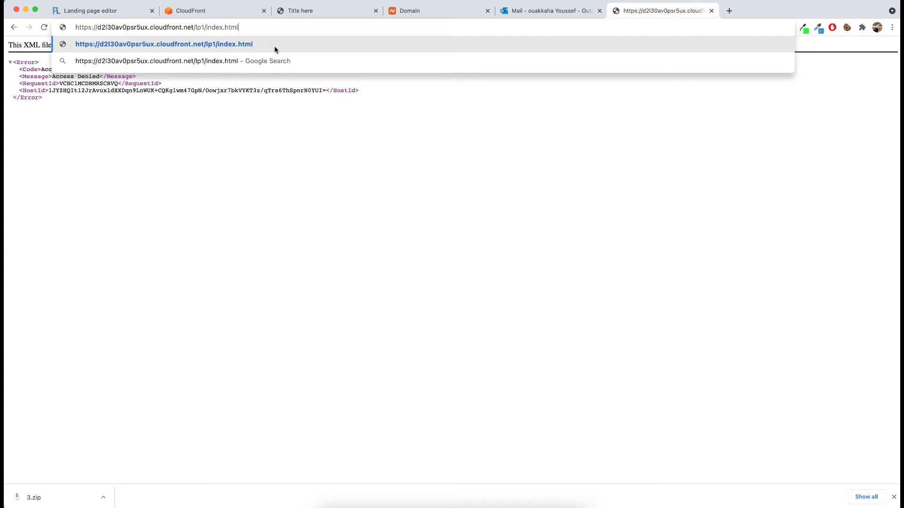
pyautogui.press('Return')
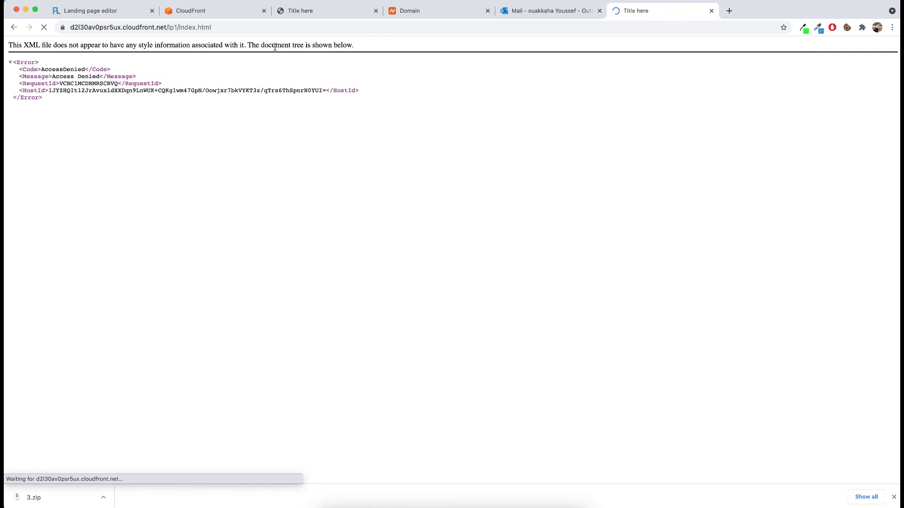
pyautogui.doubleClick(85, 27)
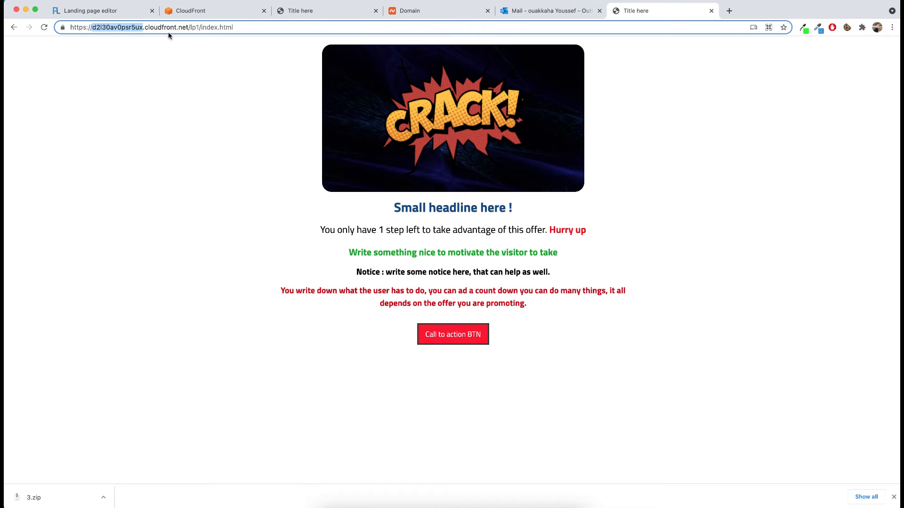
pyautogui.click(190, 139)
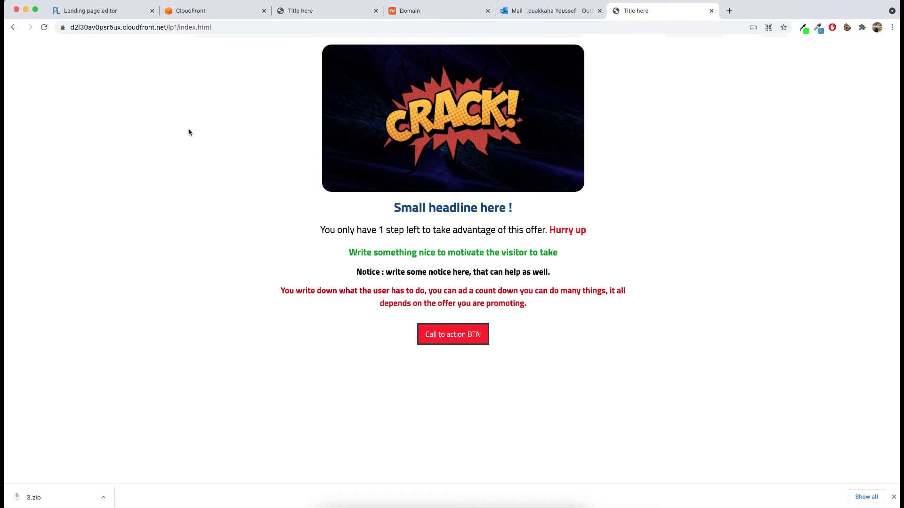
pyautogui.click(142, 27)
pyautogui.doubleClick(163, 28)
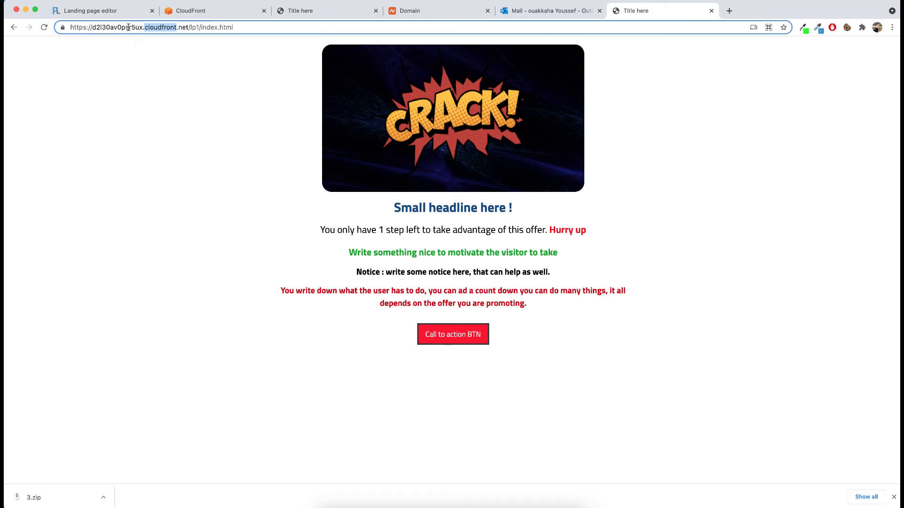
# Step: Copy plps.xyz from the Namecheap domain page and try to replace the CloudFront host with it in the landing page's address
pyautogui.click(411, 10)
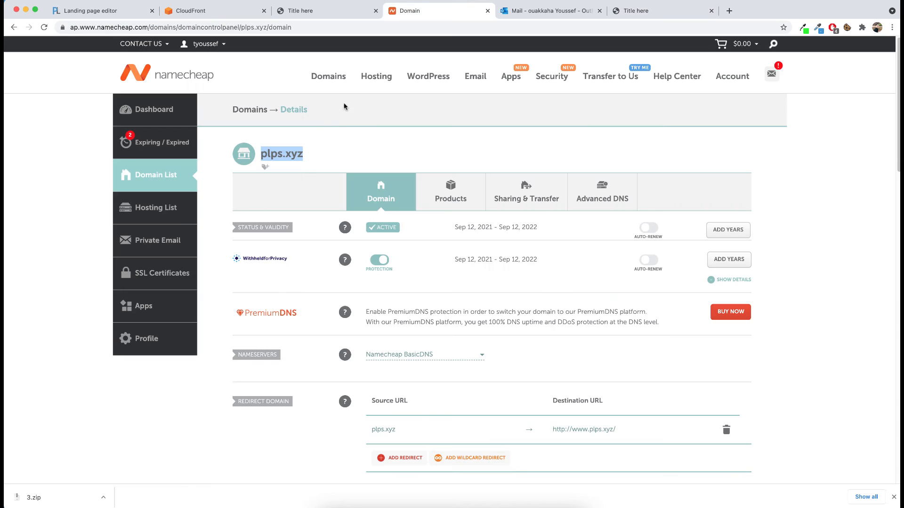
pyautogui.moveTo(261, 154); pyautogui.dragTo(301, 154)
pyautogui.rightClick(298, 154)
pyautogui.click(310, 176)
pyautogui.click(636, 11)
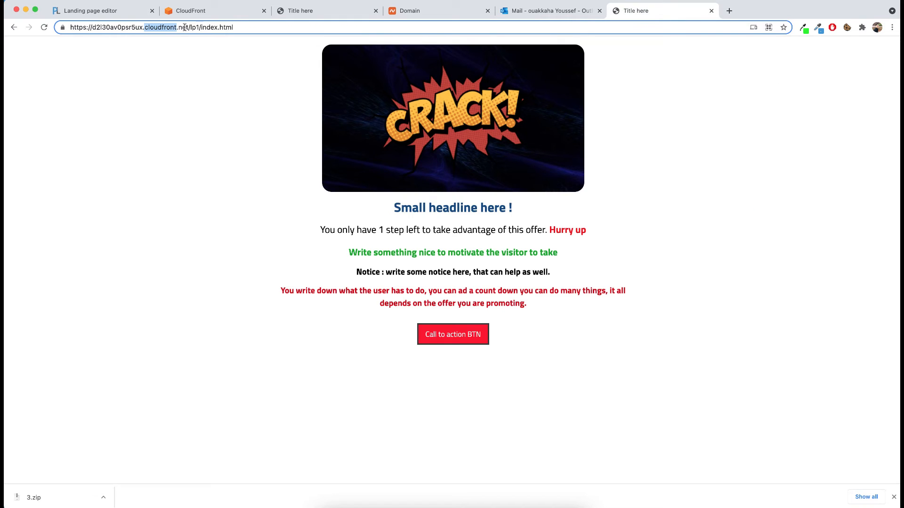
pyautogui.moveTo(189, 27); pyautogui.dragTo(16, 21)
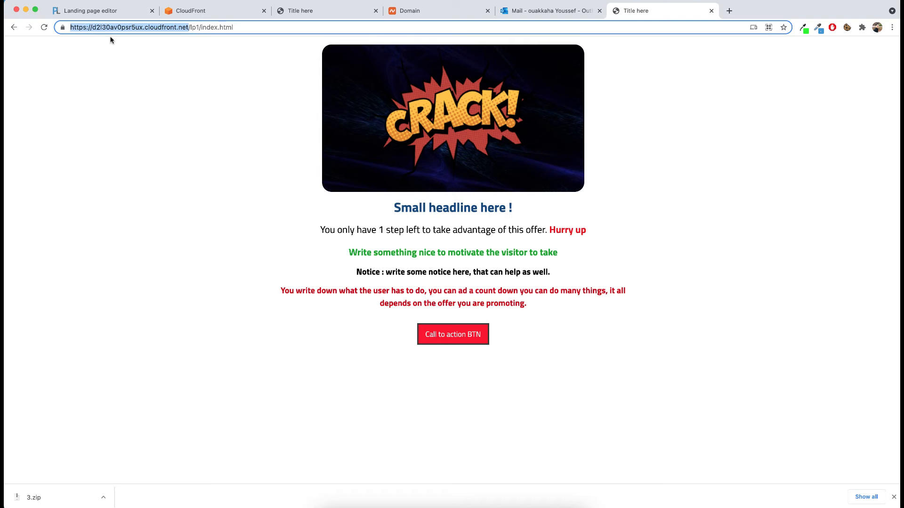
pyautogui.press('super+v')
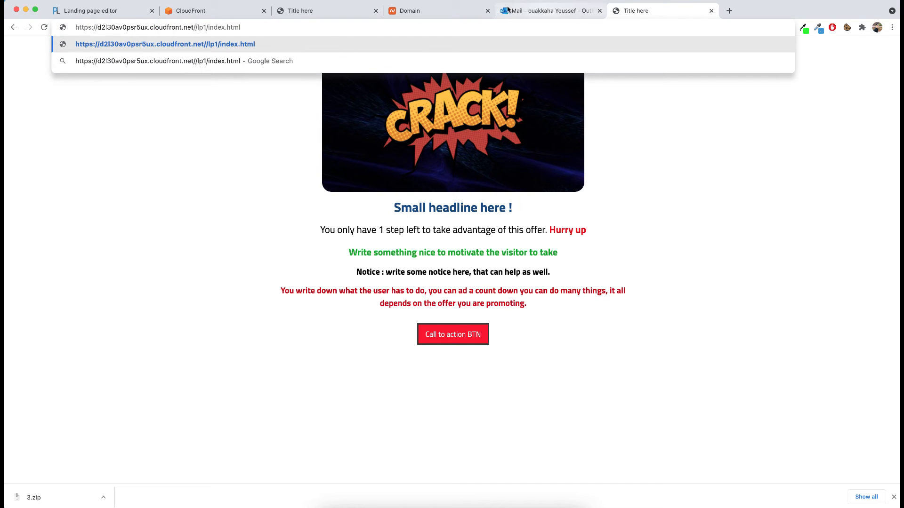
# Step: Copy plps.xyz from the Namecheap domain page and put it in place of the CloudFront host in the landing page's address
pyautogui.click(427, 11)
pyautogui.rightClick(282, 152)
pyautogui.click(296, 174)
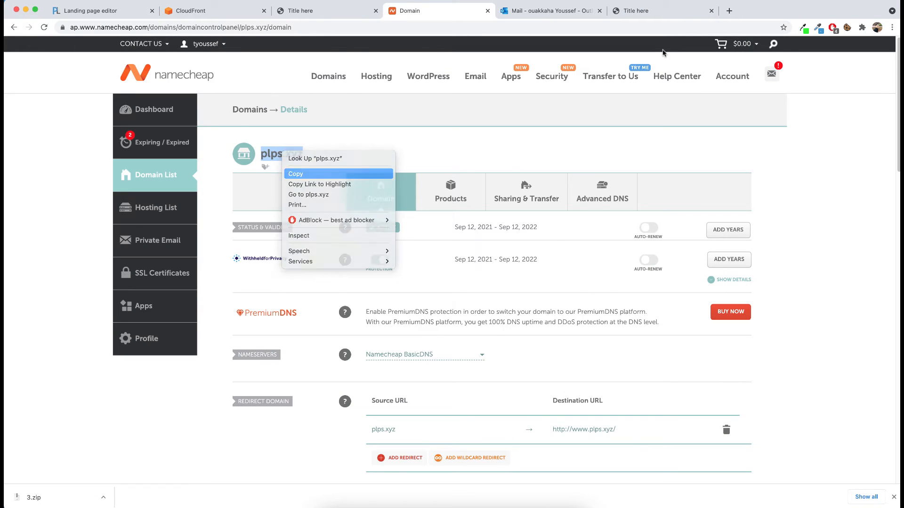
pyautogui.click(652, 11)
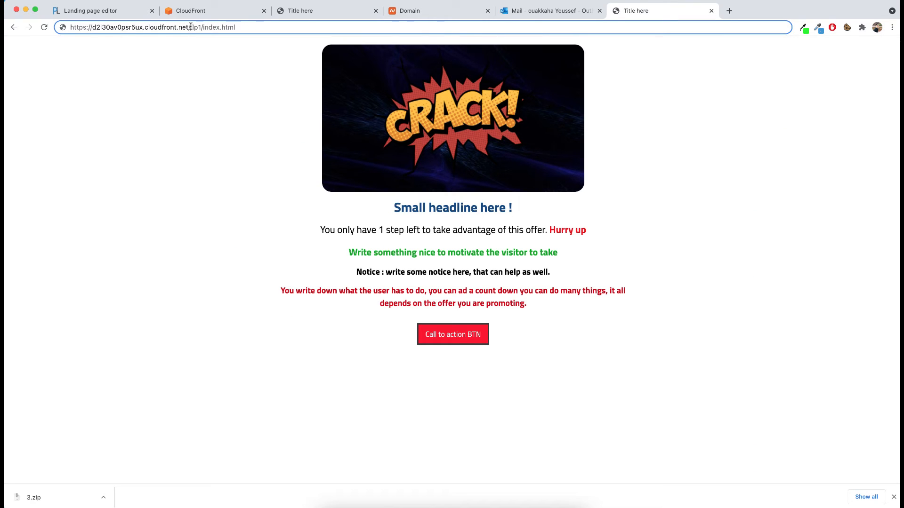
pyautogui.moveTo(191, 26); pyautogui.dragTo(69, 26)
pyautogui.press('super+v')
# Step: Copy the full address plps.xyz/lp1/index.html and load it in a new browser tab
pyautogui.press('super+a')
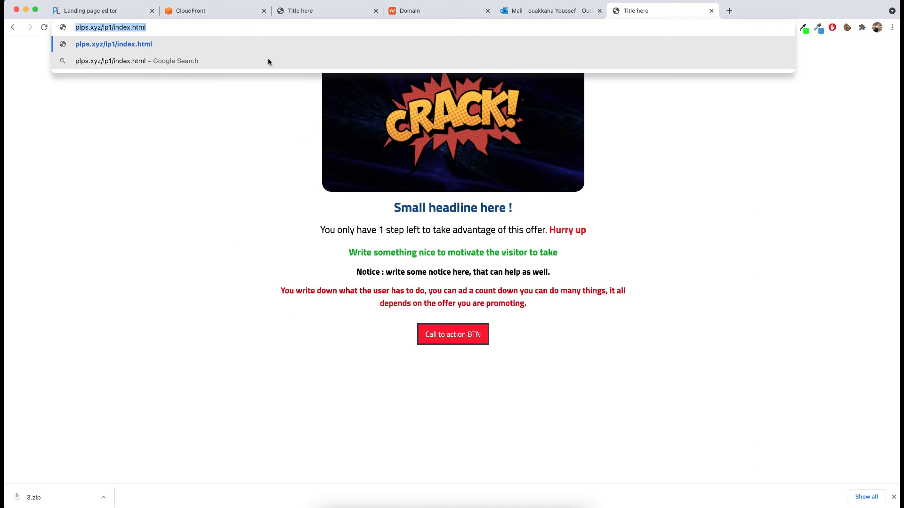
pyautogui.press('super+c')
pyautogui.press('super+t')
pyautogui.press('super+v')
pyautogui.press('Return')
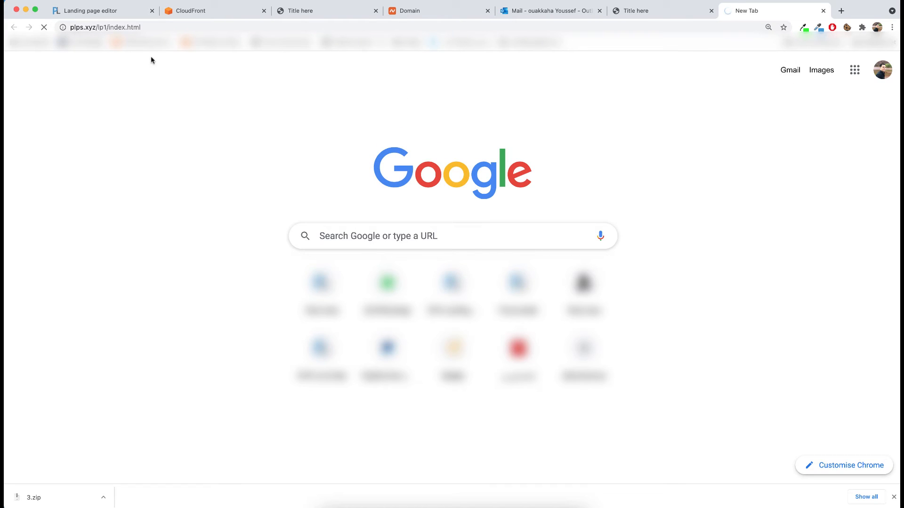
# Step: Copy the distribution's domain name from the CloudFront distributions list
pyautogui.click(435, 13)
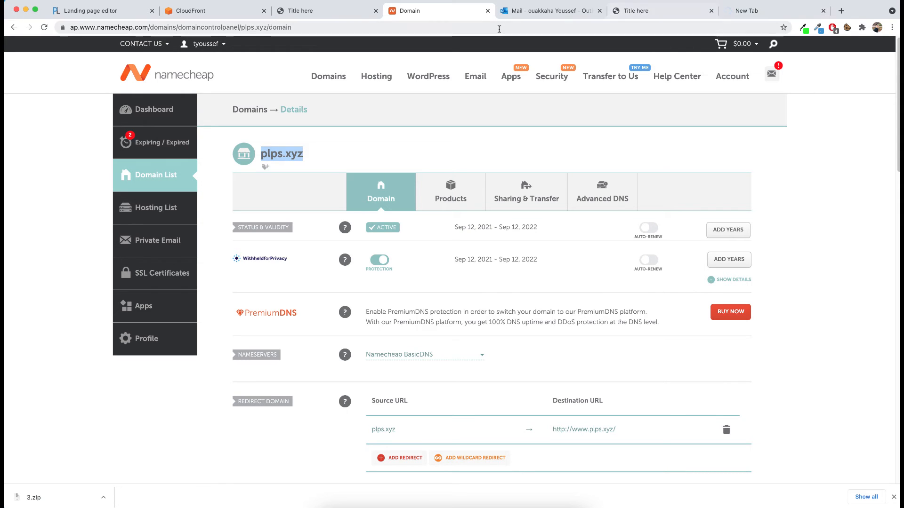
pyautogui.click(199, 14)
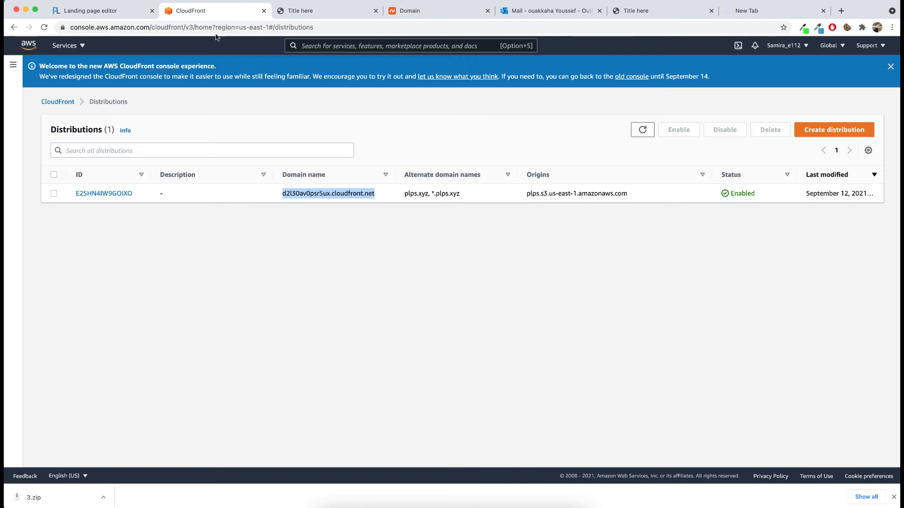
pyautogui.click(370, 254)
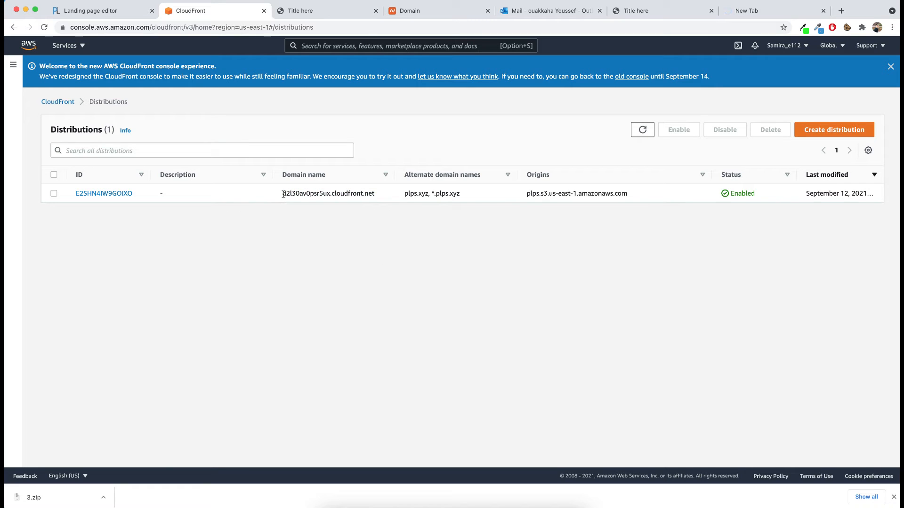
pyautogui.moveTo(283, 194); pyautogui.dragTo(377, 195)
pyautogui.rightClick(370, 196)
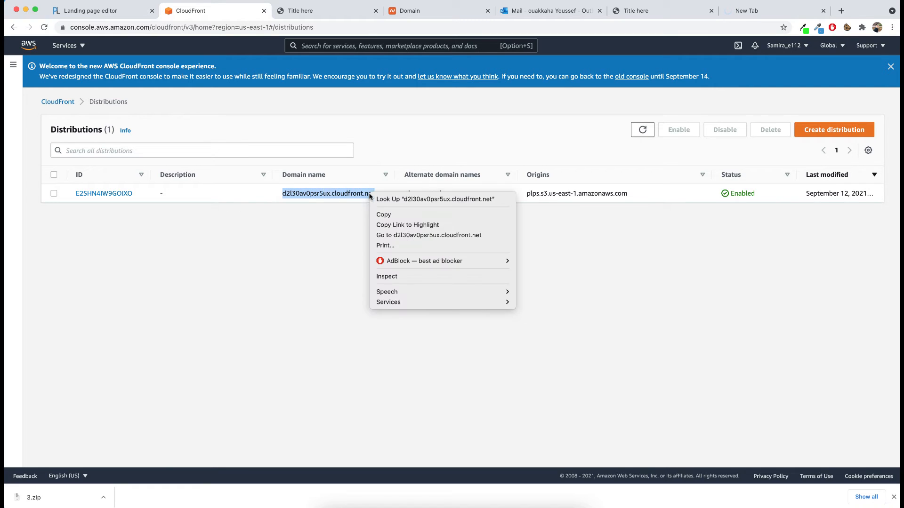
pyautogui.click(385, 215)
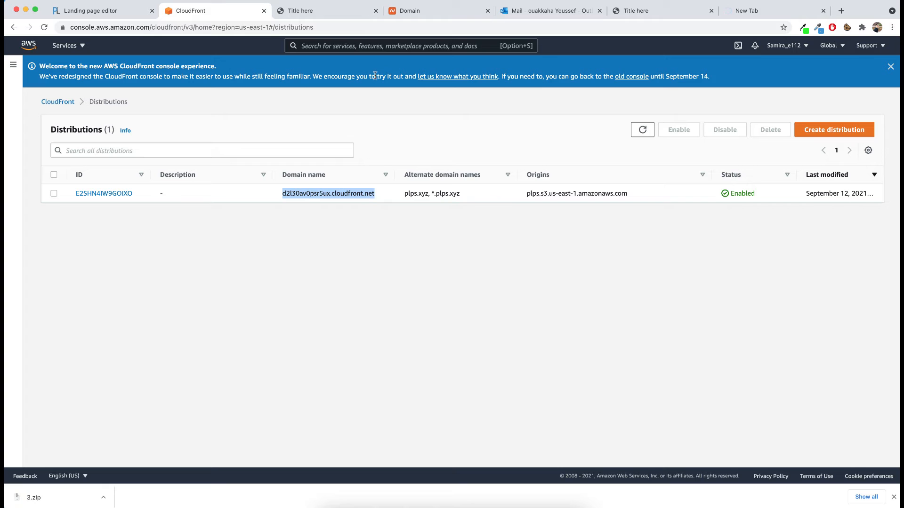
# Step: In Namecheap's Advanced DNS settings for plps.xyz, delete the URL Redirect record and the www CNAME record pointing to the parking page
pyautogui.click(410, 11)
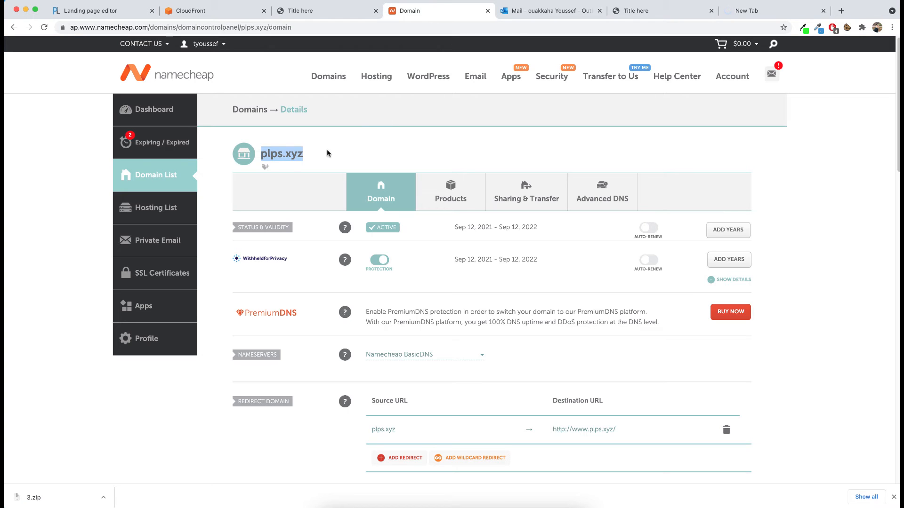
pyautogui.click(344, 145)
pyautogui.scroll(-1, 353, 140)
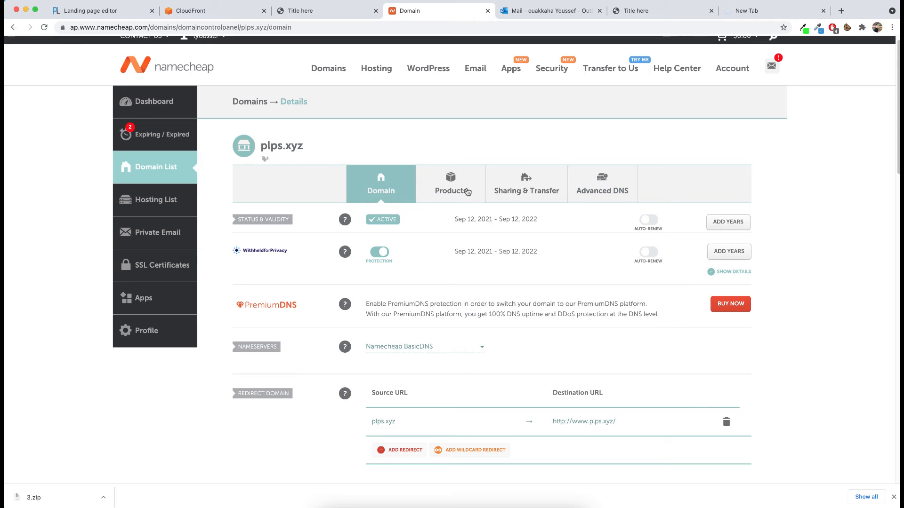
pyautogui.click(604, 178)
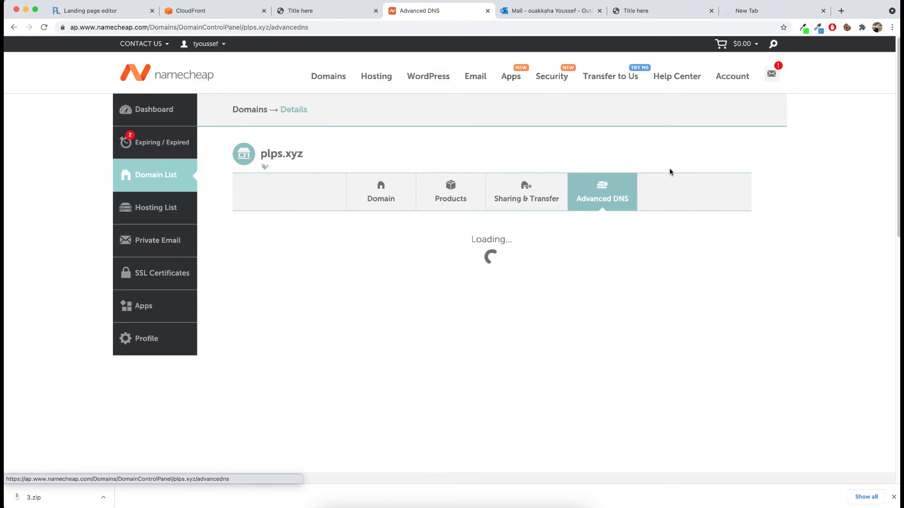
pyautogui.scroll(-1, 732, 177)
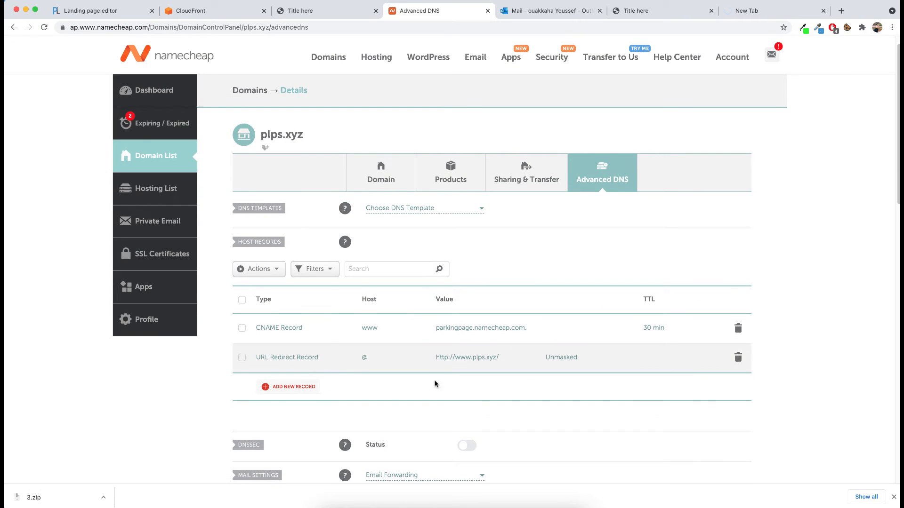
pyautogui.click(739, 357)
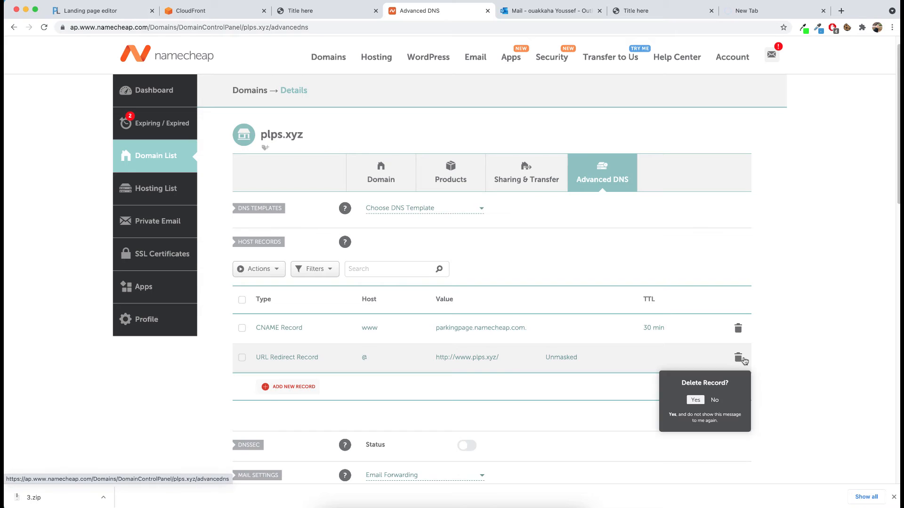
pyautogui.click(695, 400)
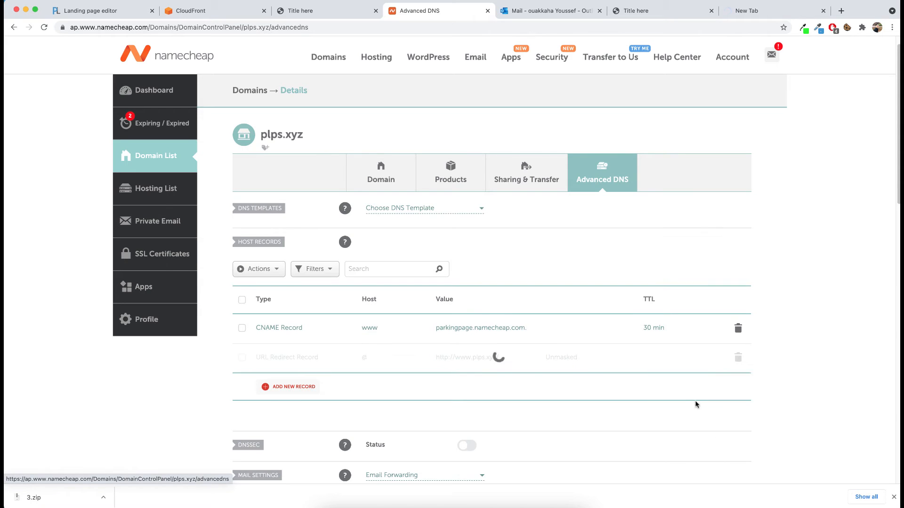
pyautogui.click(738, 330)
pyautogui.click(688, 374)
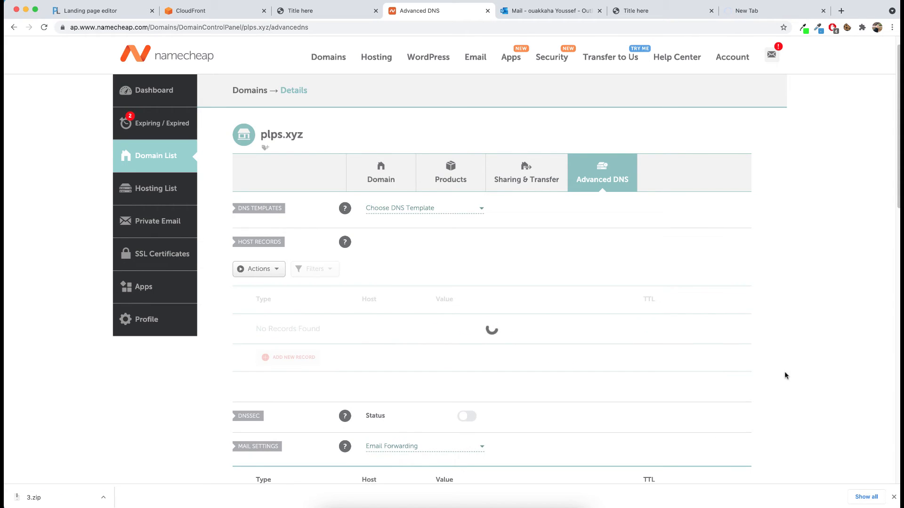
# Step: Add a CNAME host record with host www and target d2l30av0psr5ux.cloudfront.net
pyautogui.scroll(-2, 553, 308)
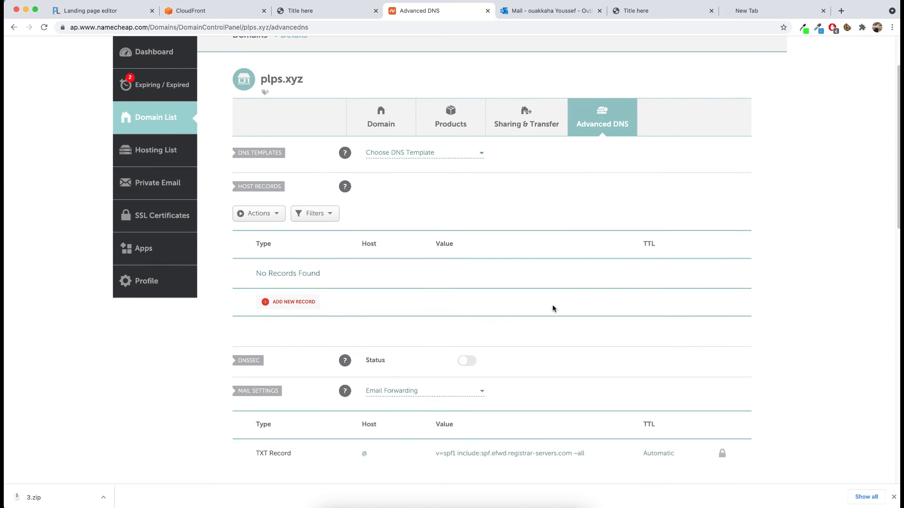
pyautogui.scroll(-1, 553, 308)
pyautogui.scroll(1, 421, 293)
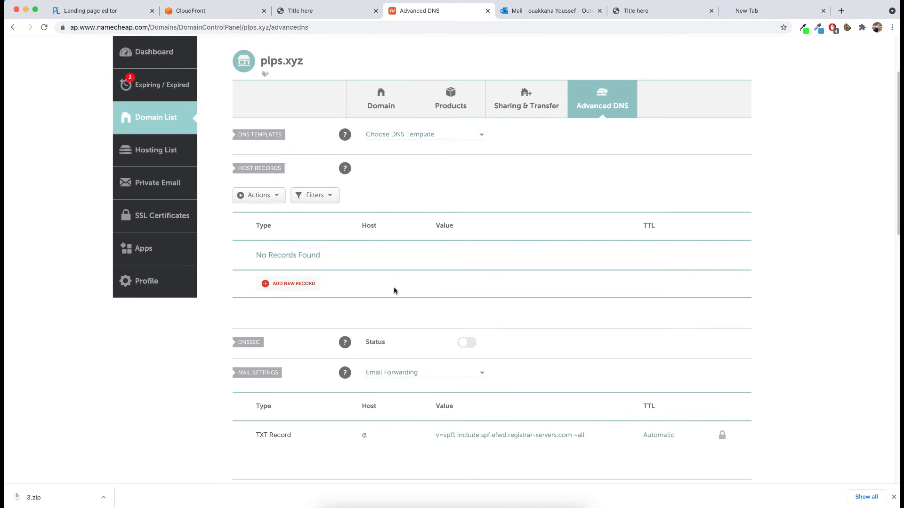
pyautogui.click(294, 284)
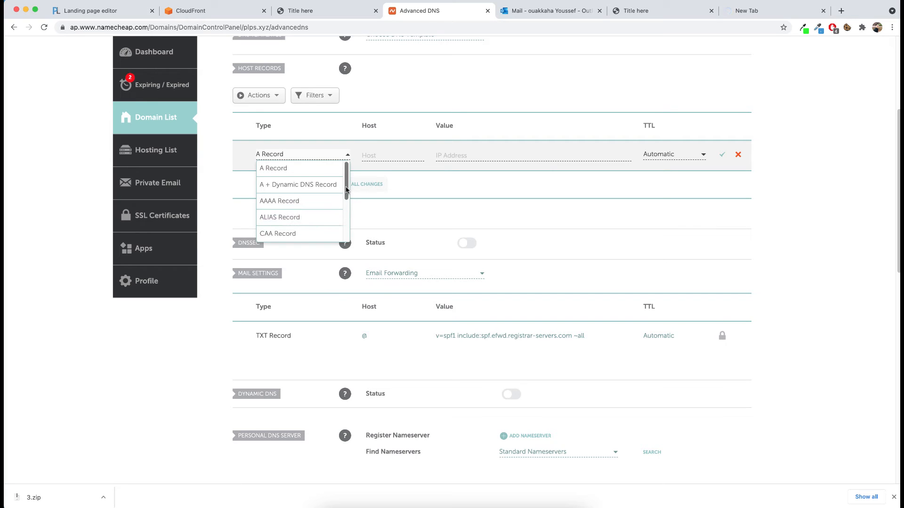
pyautogui.scroll(-2, 342, 202)
pyautogui.click(279, 217)
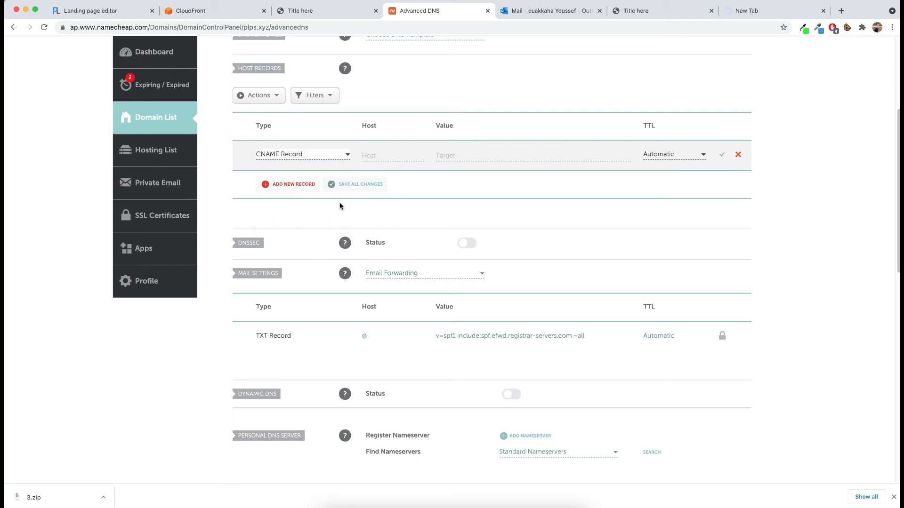
pyautogui.click(389, 158)
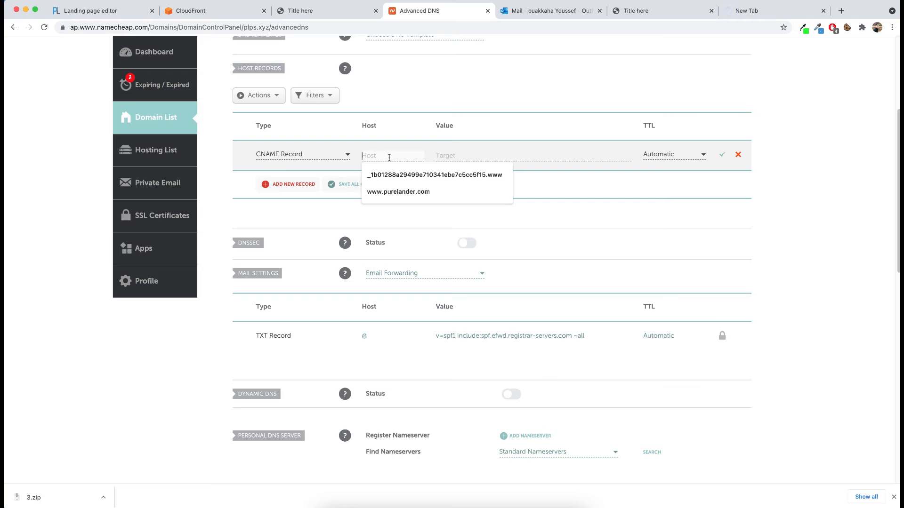
pyautogui.write('www')
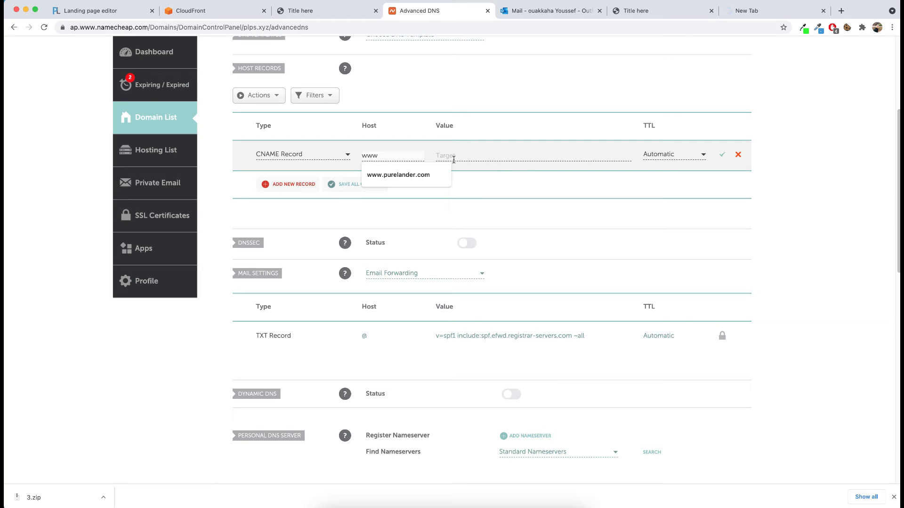
pyautogui.click(483, 156)
pyautogui.press('super+v')
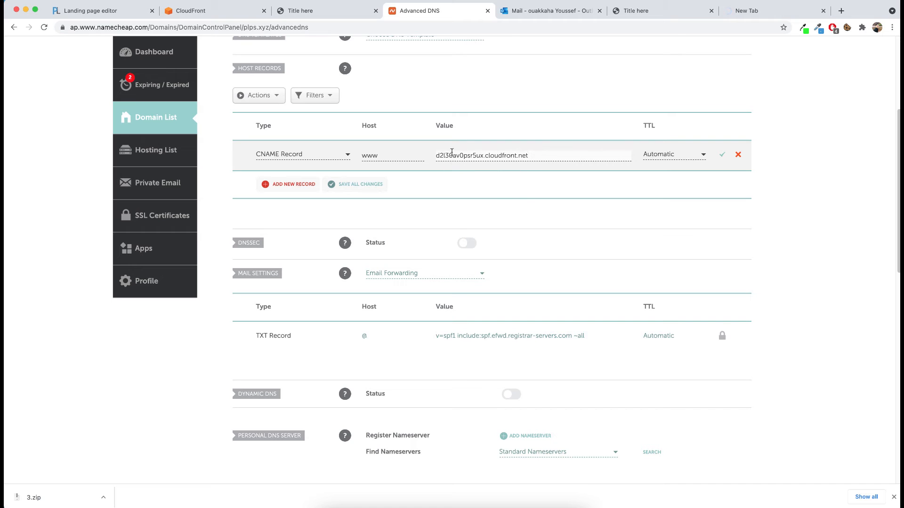
# Step: Recheck the distribution's domain name in the CloudFront list, and save the new www CNAME record in Namecheap
pyautogui.click(248, 13)
pyautogui.click(357, 214)
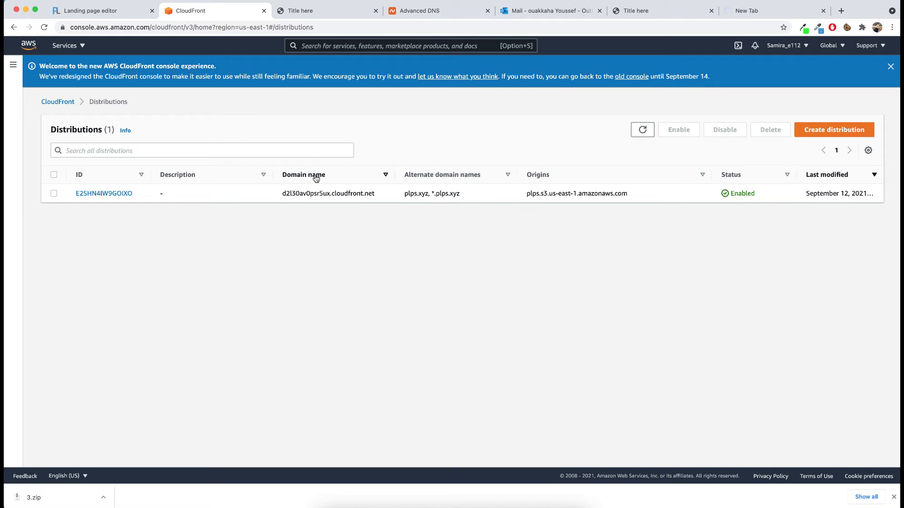
pyautogui.moveTo(280, 195); pyautogui.dragTo(383, 197)
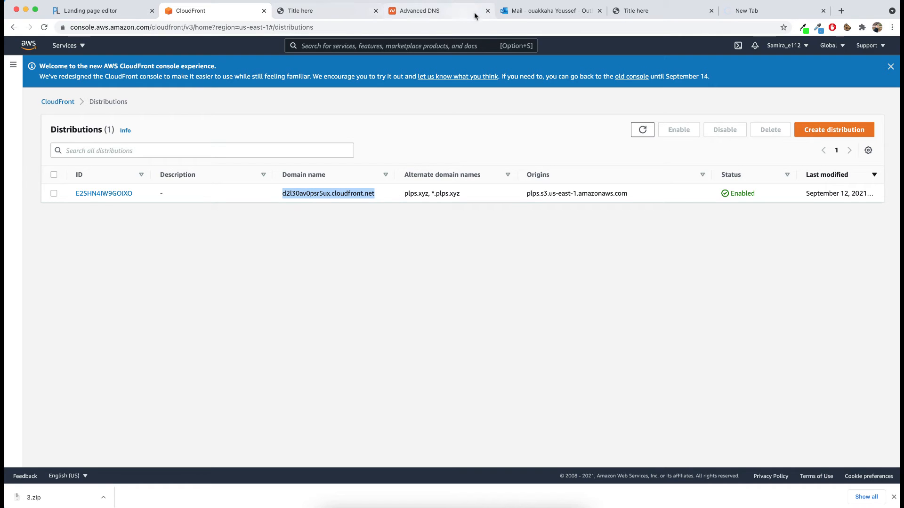
pyautogui.click(435, 14)
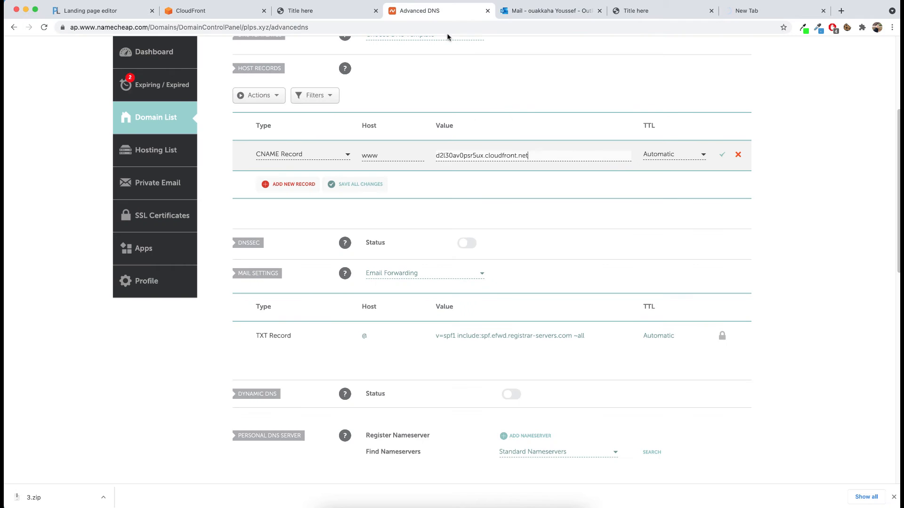
pyautogui.click(722, 156)
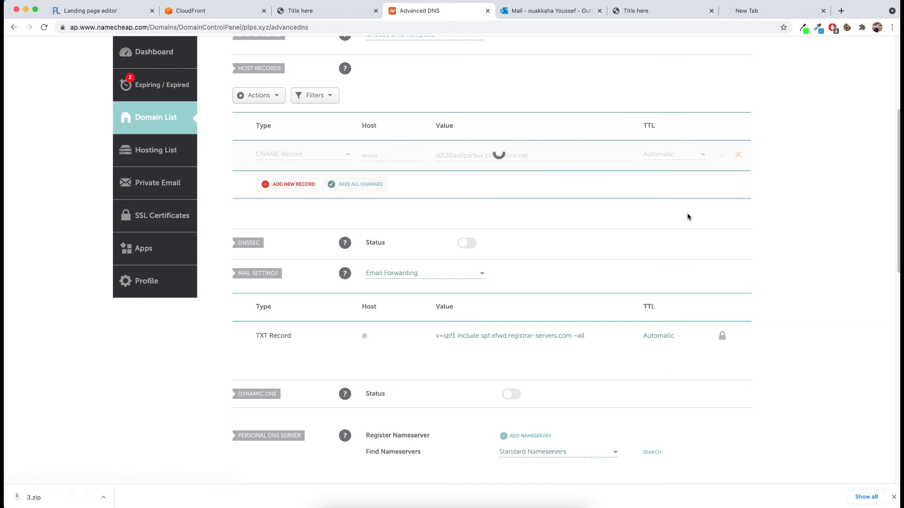
pyautogui.scroll(4, 687, 217)
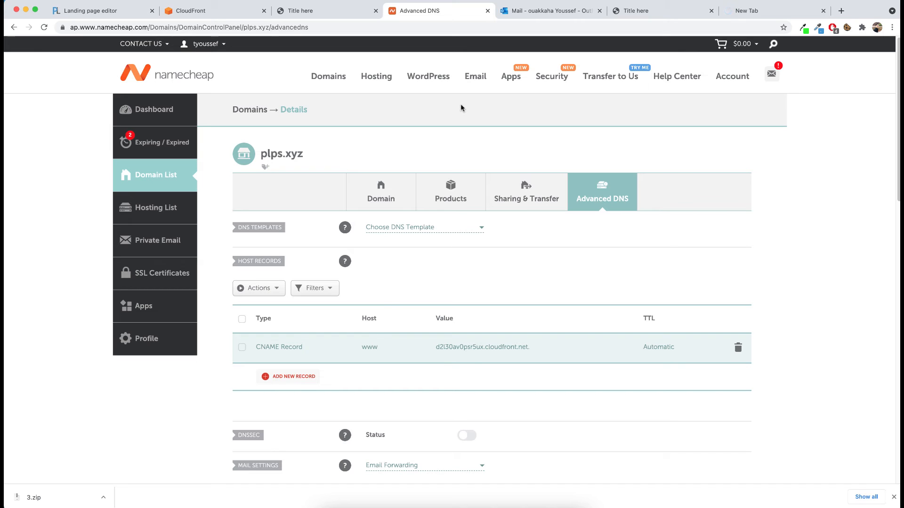
pyautogui.click(757, 11)
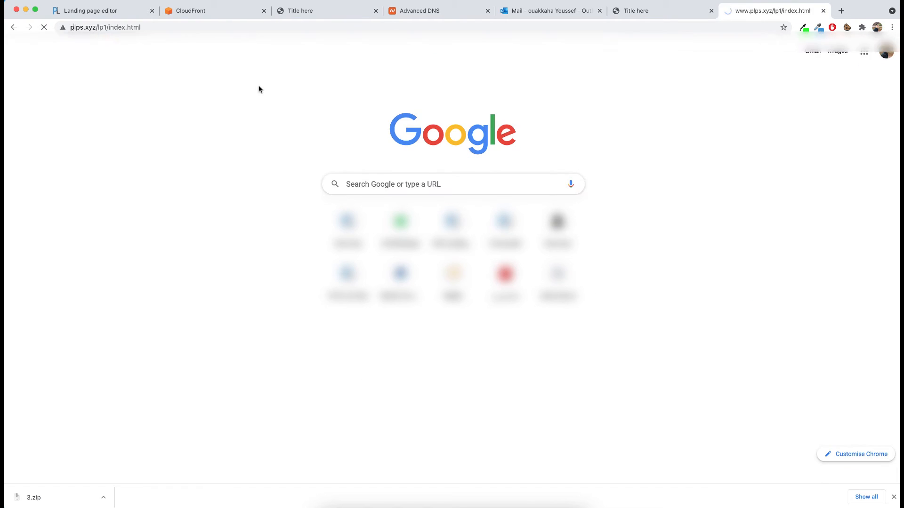
pyautogui.click(146, 28)
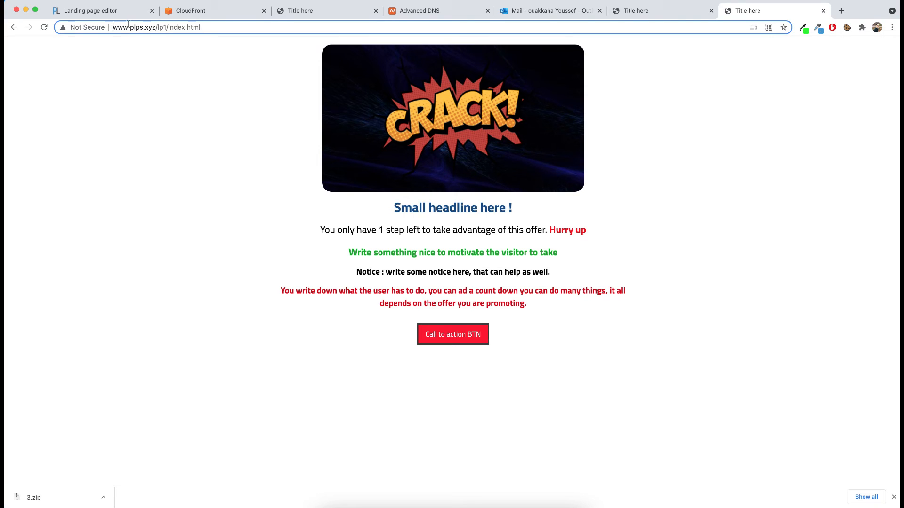
pyautogui.doubleClick(119, 27)
pyautogui.write('https://www')
pyautogui.press('Return')
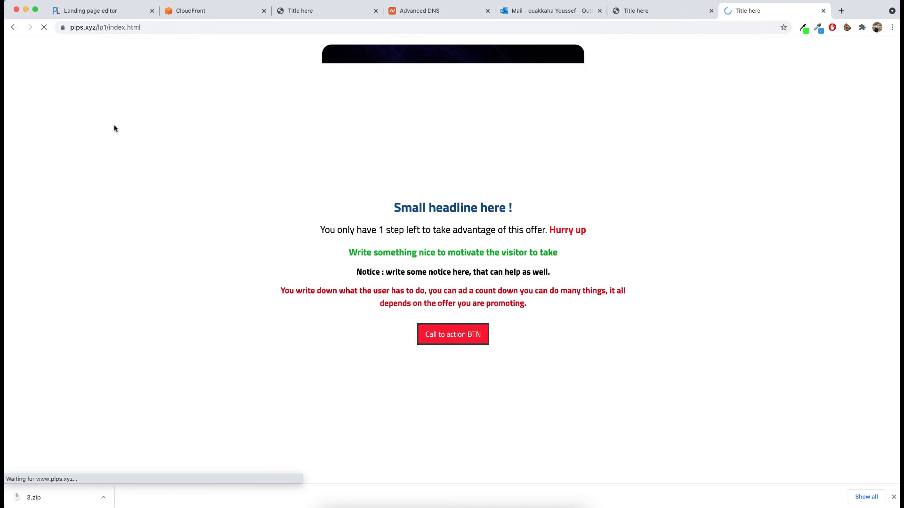
# Step: Copy the landing page's full HTTPS address and paste it below the Cloudfront line in tutorial.txt, leaving blank lines between
pyautogui.doubleClick(98, 29)
pyautogui.tripleClick(98, 27)
pyautogui.press('super+c')
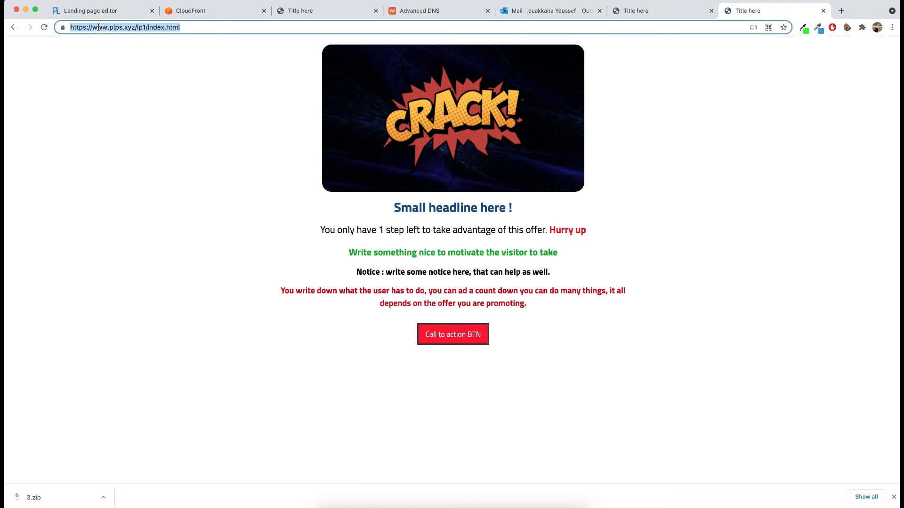
pyautogui.click(391, 503)
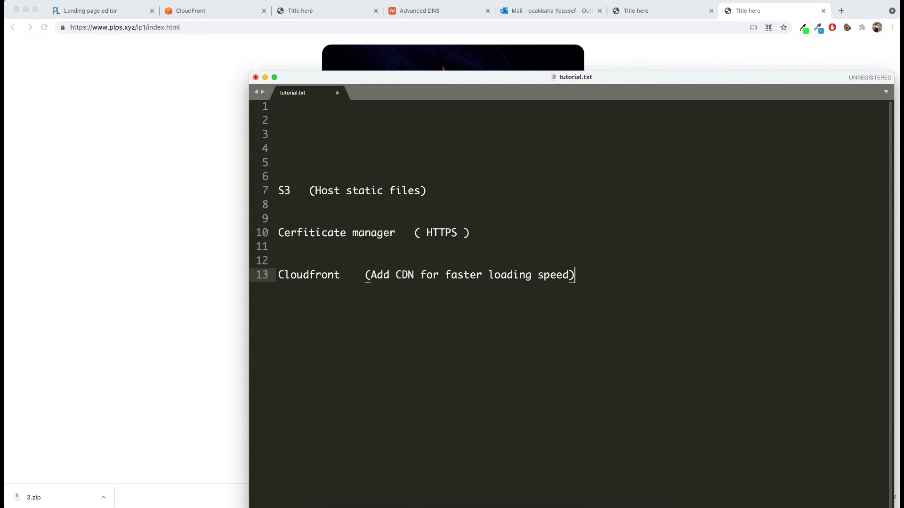
pyautogui.press('Return')
pyautogui.press('Return')
pyautogui.press('Return')
pyautogui.press('Return')
pyautogui.press('super+v')
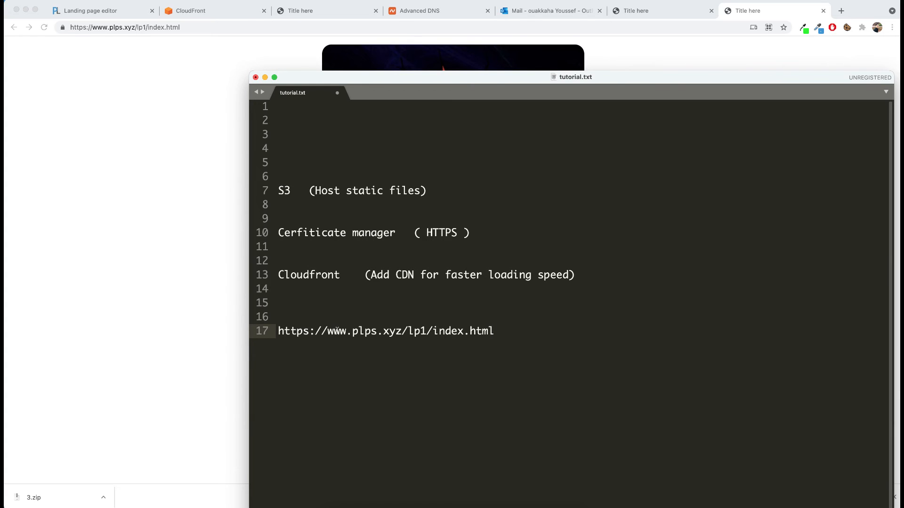
# Step: Review the noted address in tutorial.txt, and check the site's connection information on the landing page in the browser
pyautogui.tripleClick(333, 334)
pyautogui.tripleClick(335, 333)
pyautogui.doubleClick(342, 332)
pyautogui.moveTo(488, 335); pyautogui.dragTo(197, 328)
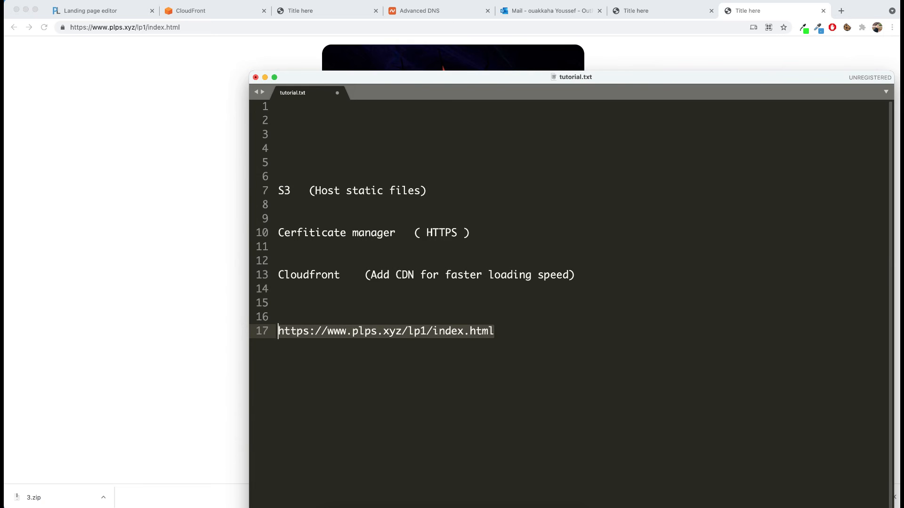
pyautogui.click(188, 27)
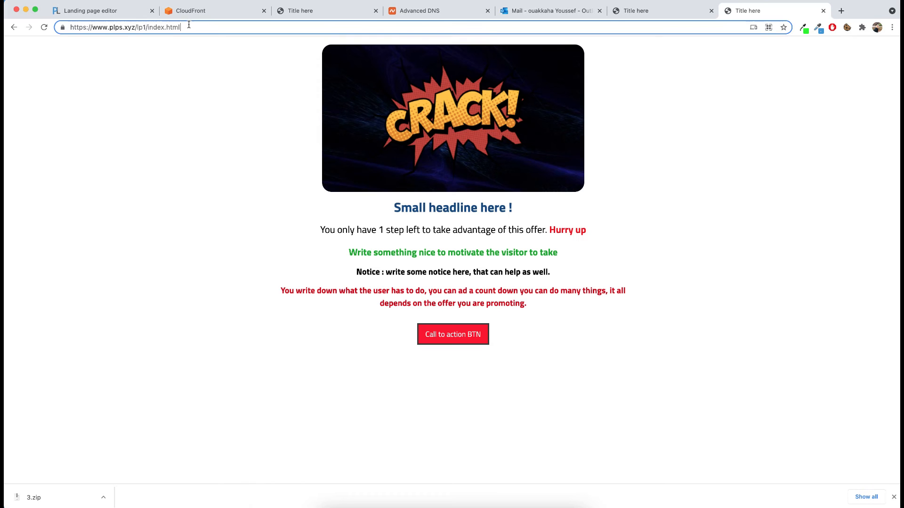
pyautogui.click(63, 27)
pyautogui.click(254, 153)
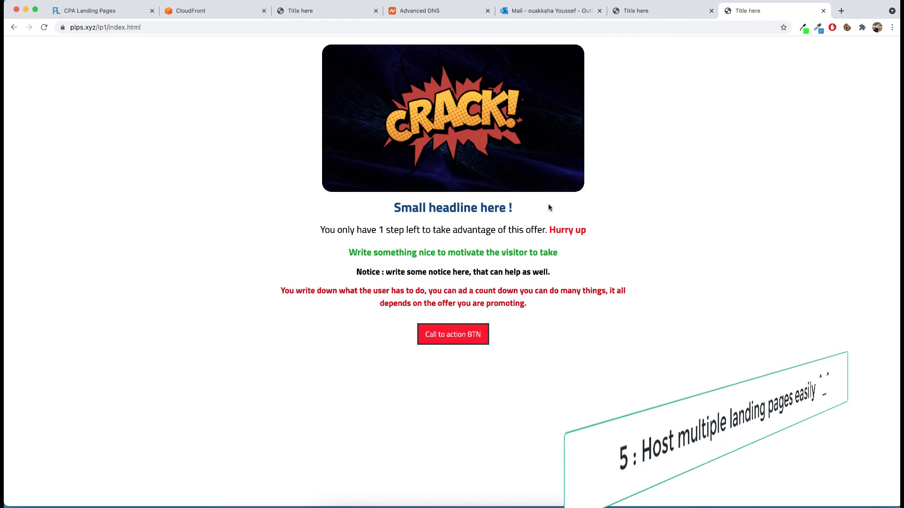
# Step: Copy the landing page's full address again and paste it into tutorial.txt, several lines below the first address
pyautogui.click(90, 26)
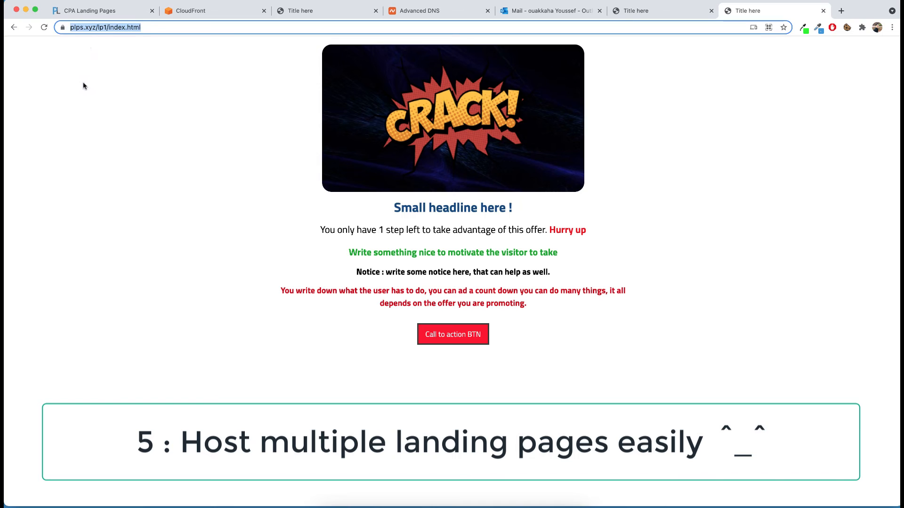
pyautogui.tripleClick(105, 26)
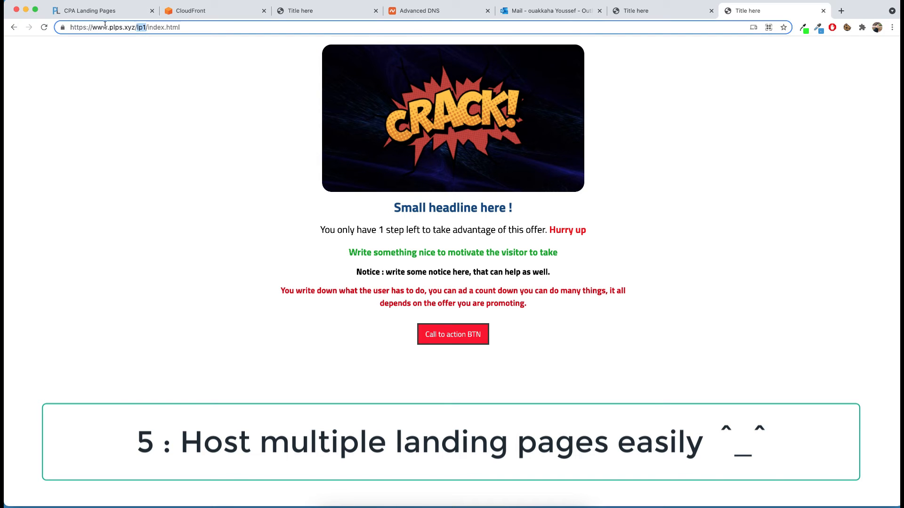
pyautogui.rightClick(106, 27)
pyautogui.click(105, 27)
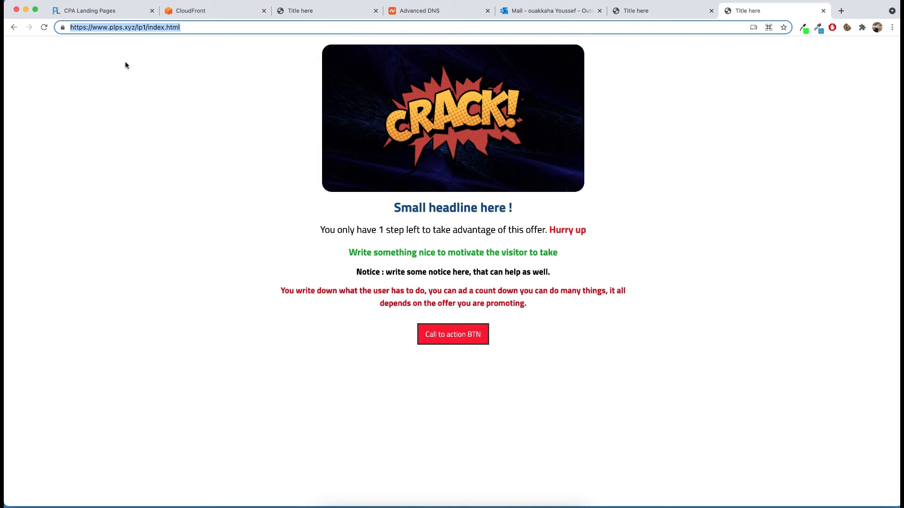
pyautogui.rightClick(109, 27)
pyautogui.click(140, 105)
pyautogui.click(394, 501)
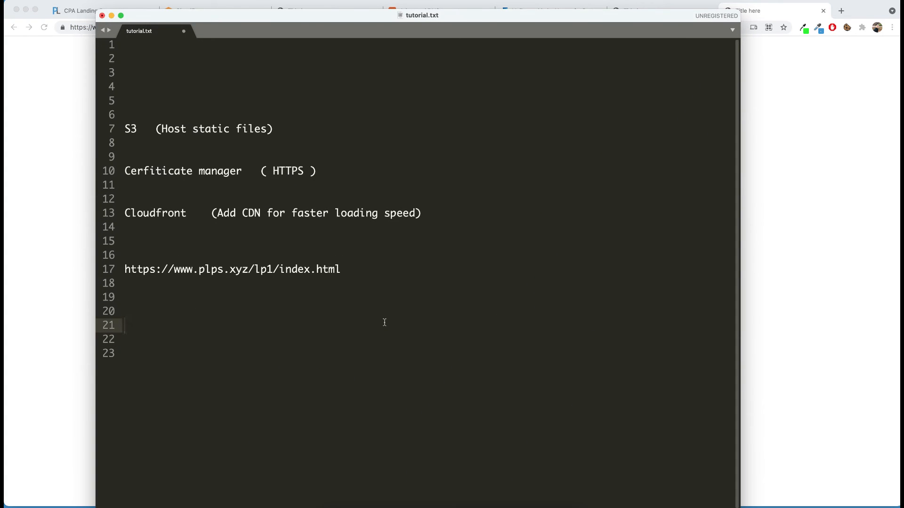
pyautogui.press('Return')
pyautogui.press('Return')
pyautogui.press('super+v')
# Step: Duplicate the newly pasted address line three times in tutorial.txt
pyautogui.press('Return')
pyautogui.press('Up')
pyautogui.press('super+shift+d')
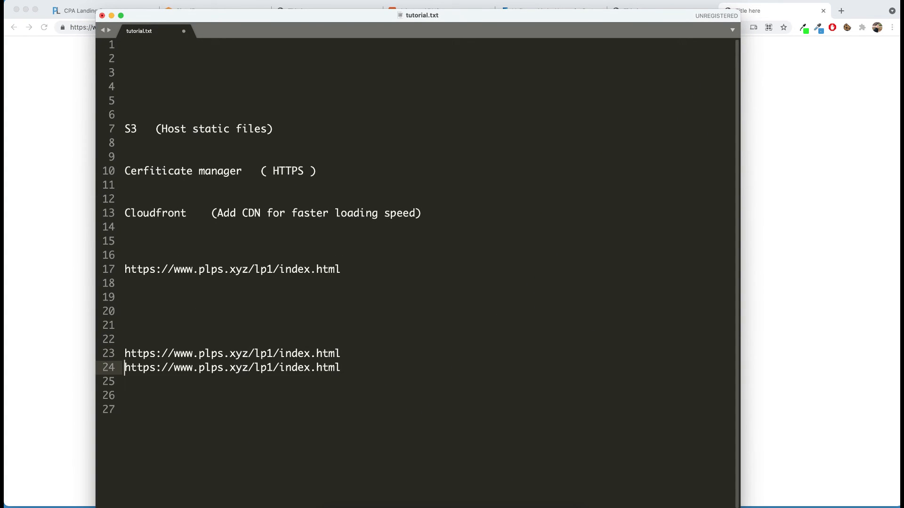
pyautogui.press('super+shift+d')
pyautogui.press('super+shift+d')
# Step: Change the folder in the three duplicated addresses to lp2, lp3 and lp4
pyautogui.click(271, 372)
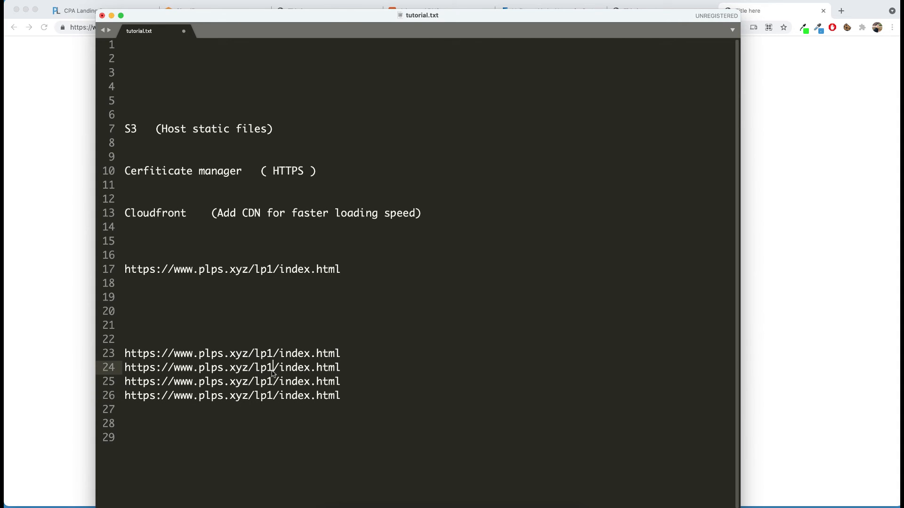
pyautogui.press('BackSpace')
pyautogui.write('2')
pyautogui.press('Down')
pyautogui.press('BackSpace')
pyautogui.write('3')
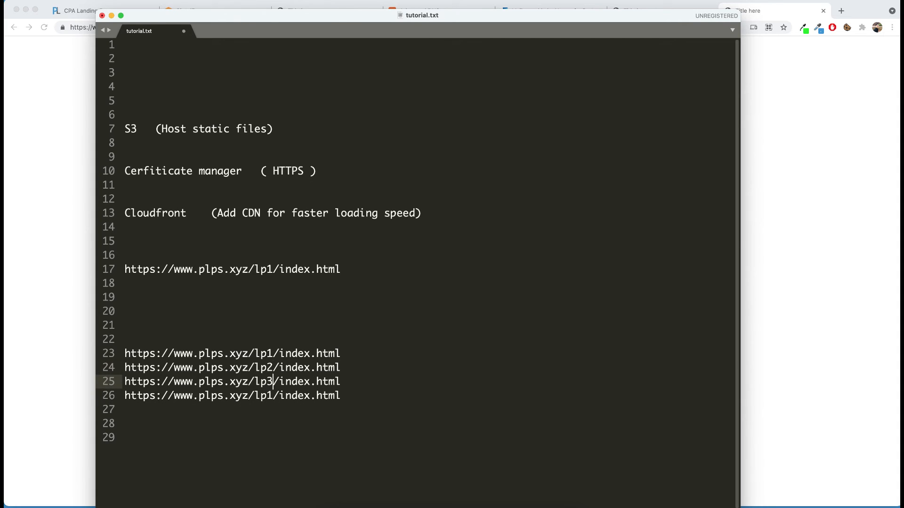
pyautogui.press('Down')
pyautogui.press('BackSpace')
pyautogui.write('4')
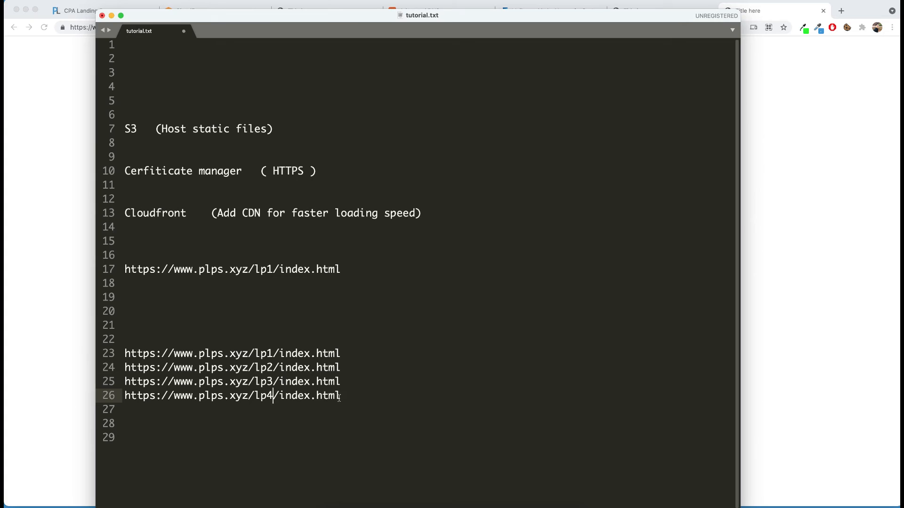
pyautogui.moveTo(340, 399); pyautogui.dragTo(257, 397)
pyautogui.click(272, 379)
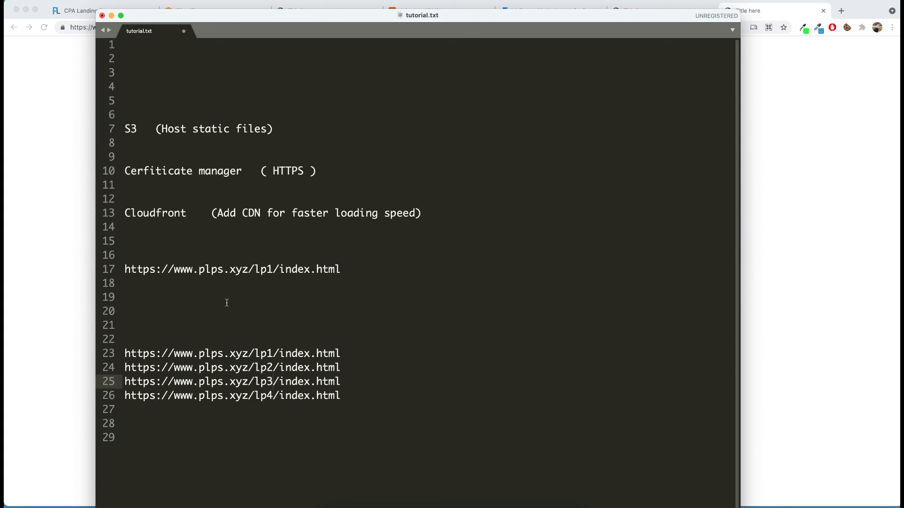
# Step: Switch back to the browser, find the S3 service in the AWS console, and open the plps bucket
pyautogui.press('super+Tab')
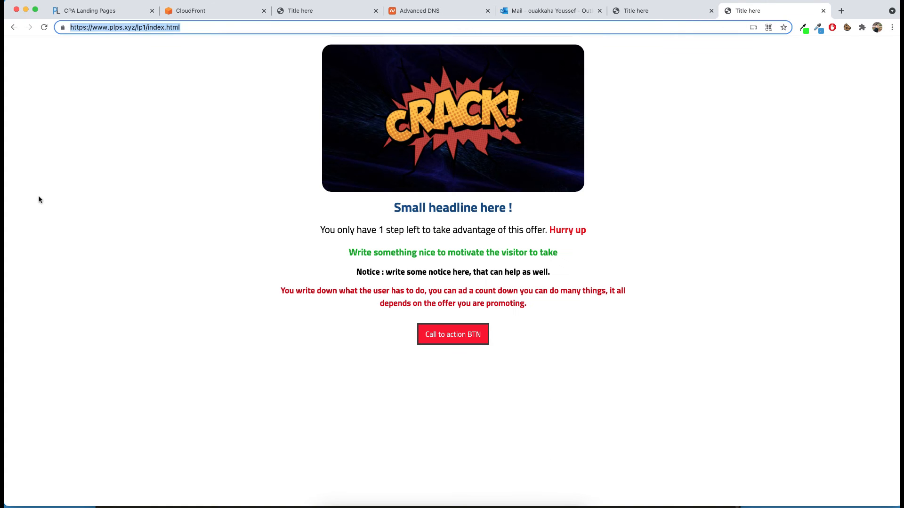
pyautogui.click(721, 151)
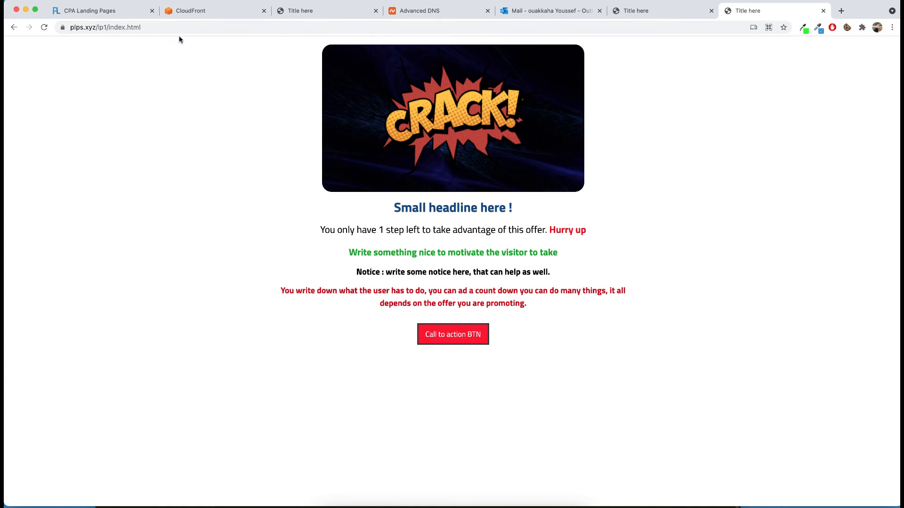
pyautogui.click(184, 14)
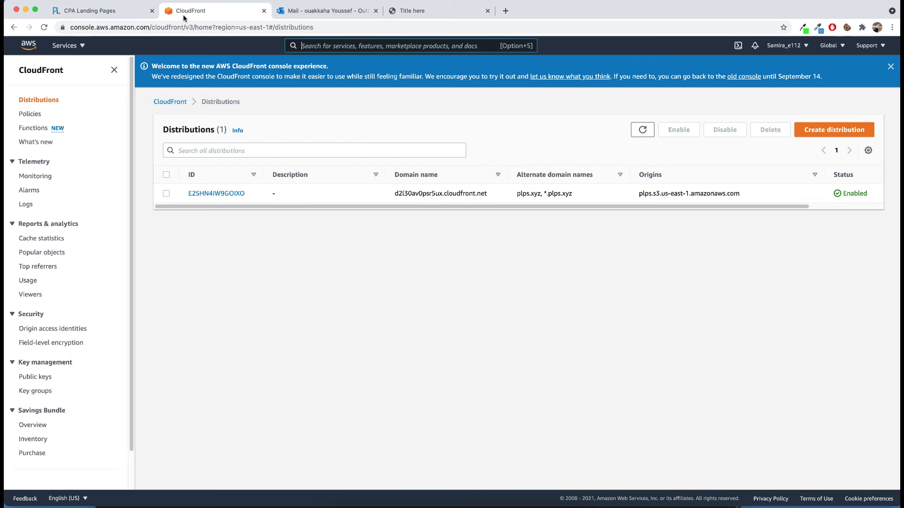
pyautogui.click(339, 45)
pyautogui.write('s3')
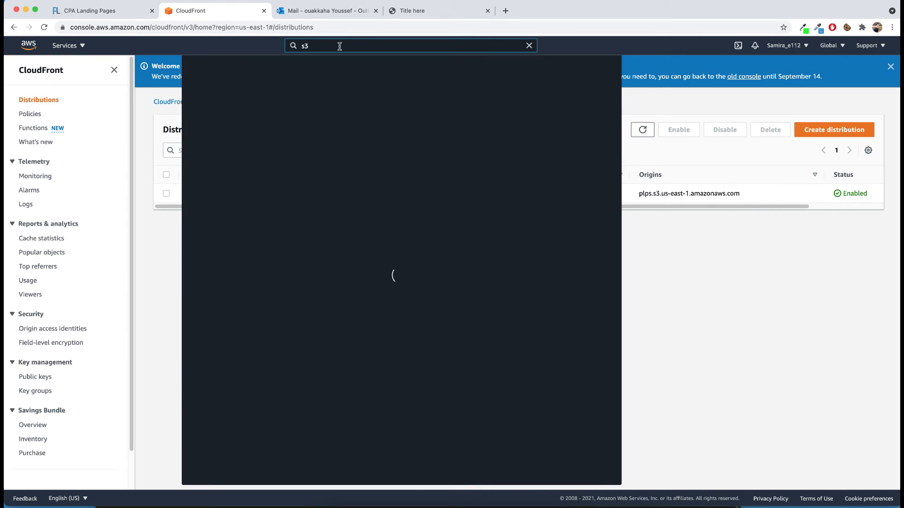
pyautogui.click(331, 122)
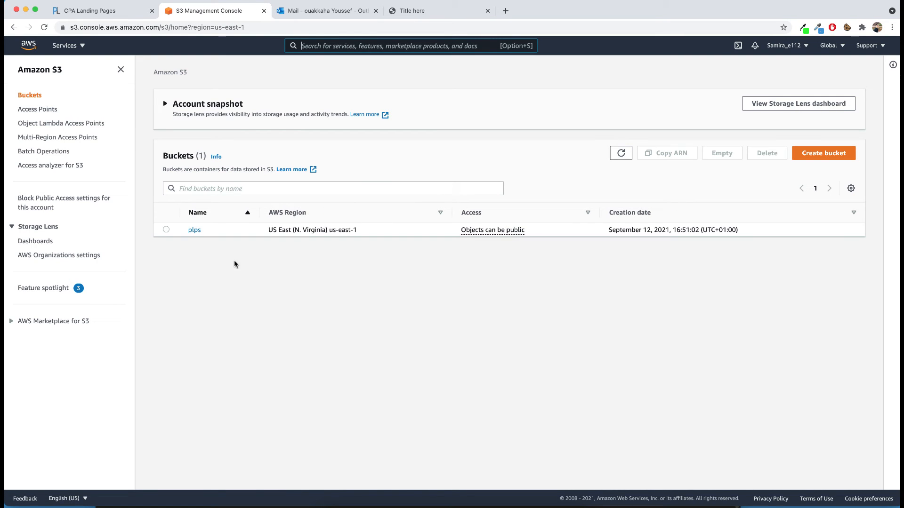
pyautogui.click(195, 231)
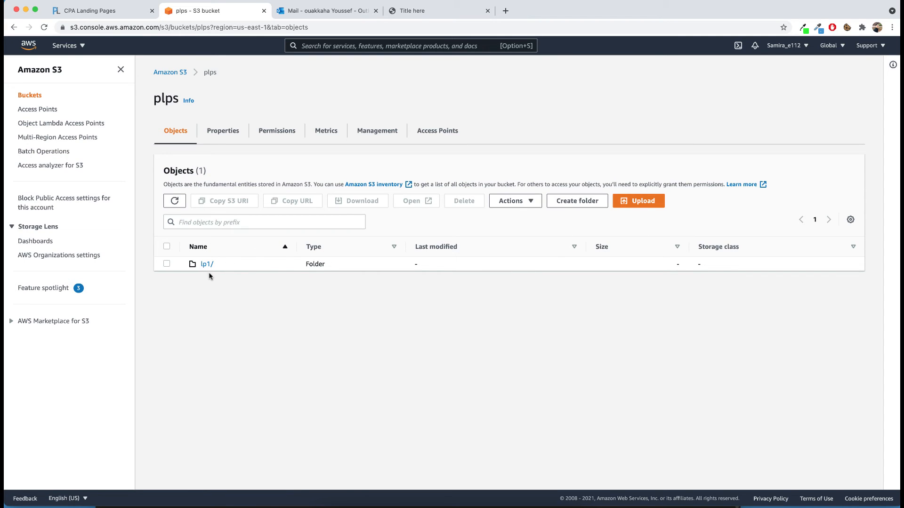
# Step: In PureLander, generate a landing page named lp2 from the "Survey for any vertical" template, Id 257
pyautogui.click(107, 10)
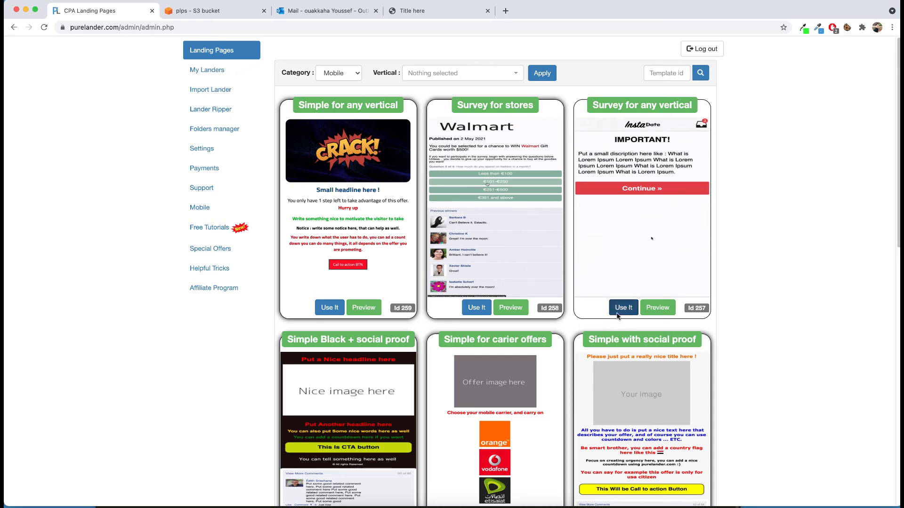
pyautogui.click(618, 315)
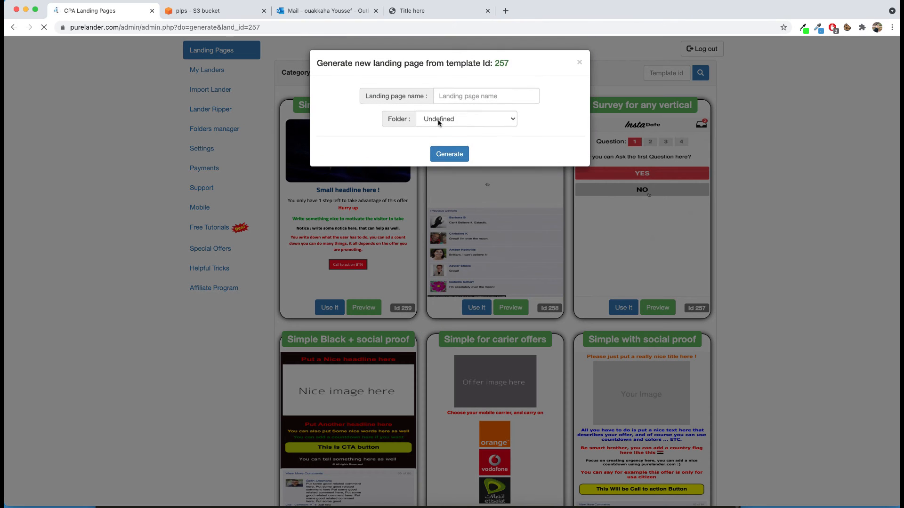
pyautogui.click(443, 95)
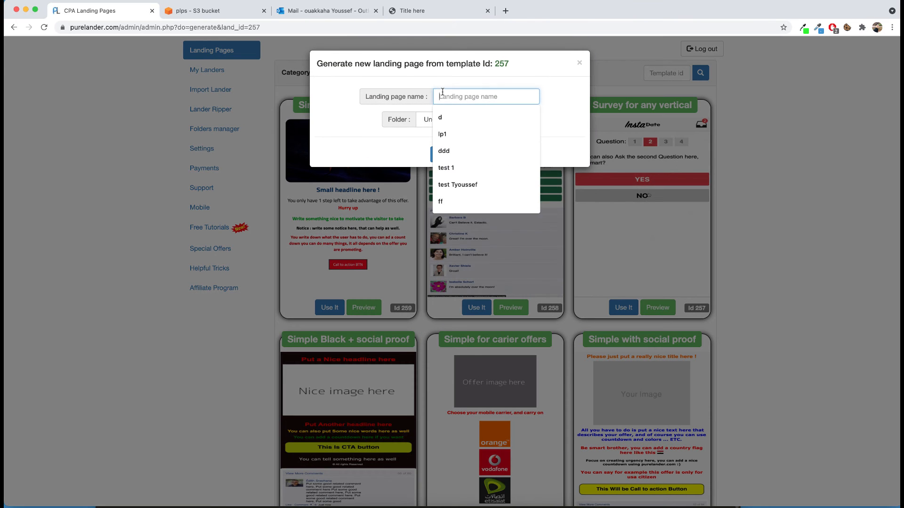
pyautogui.write('lp2')
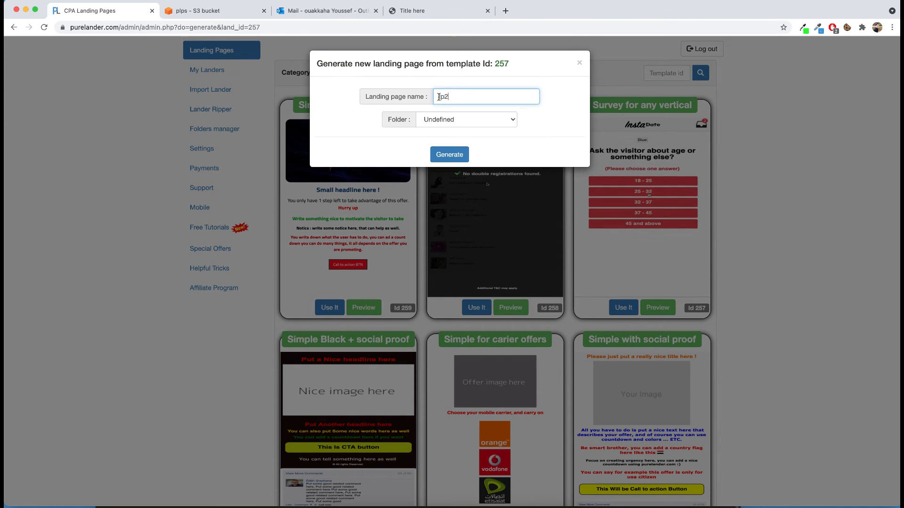
pyautogui.click(449, 155)
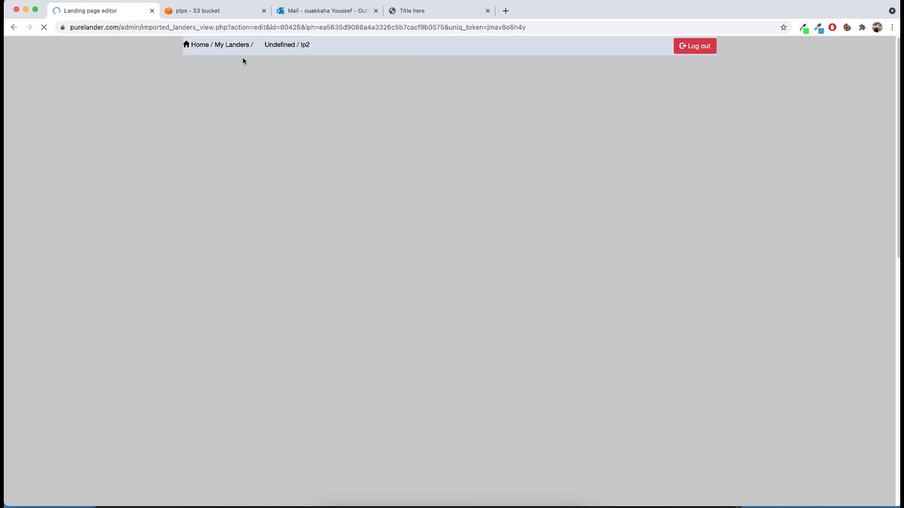
# Step: Return to the template list and generate a landing page named lp3 from "Simple Black + social proof", Id 256
pyautogui.click(196, 48)
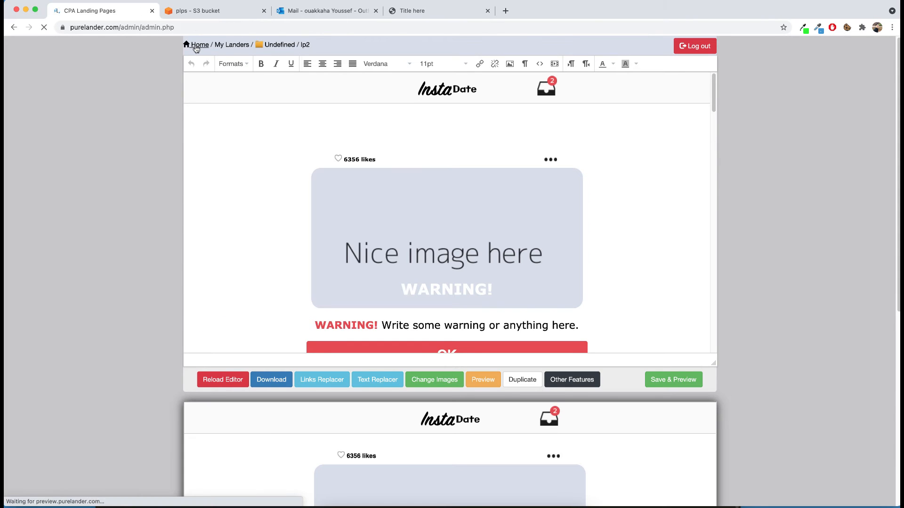
pyautogui.scroll(-3, 640, 240)
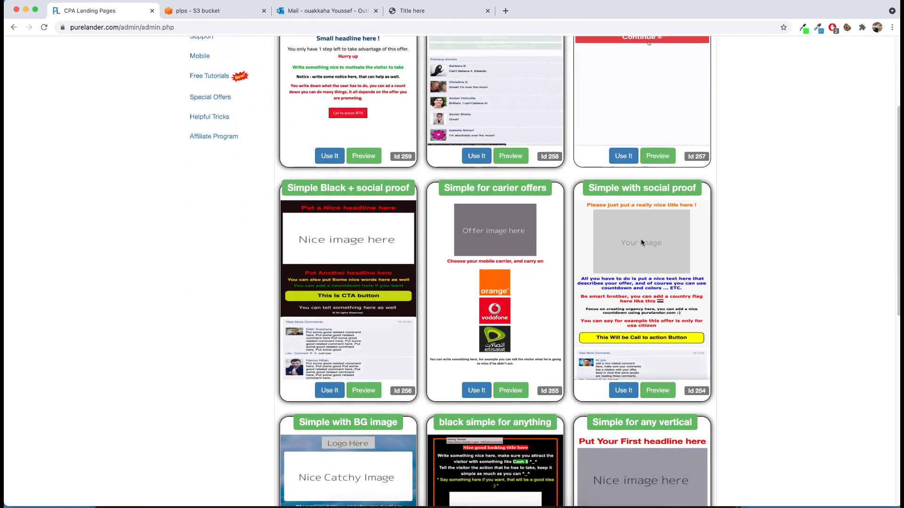
pyautogui.scroll(-1, 641, 241)
pyautogui.click(330, 340)
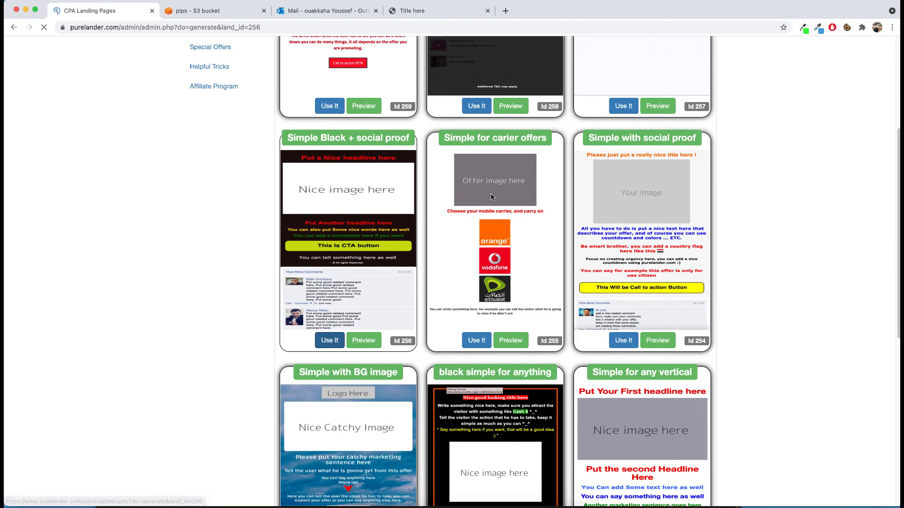
pyautogui.click(486, 96)
pyautogui.write('lp')
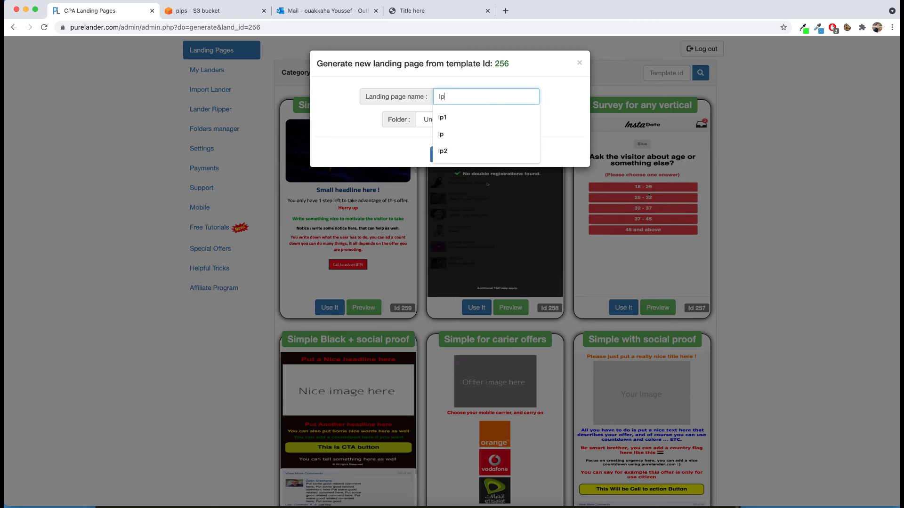
pyautogui.write('3')
pyautogui.click(443, 159)
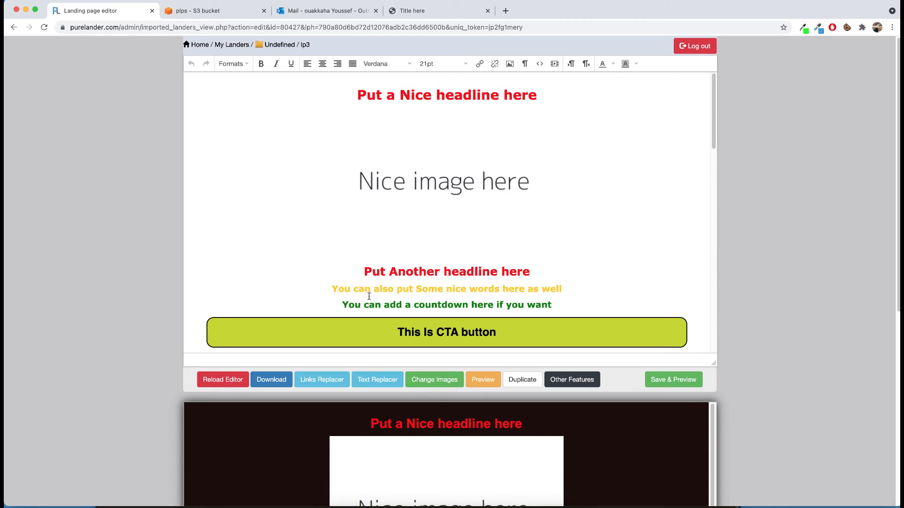
# Step: Open the links replacer for the lp3 landing page
pyautogui.click(420, 184)
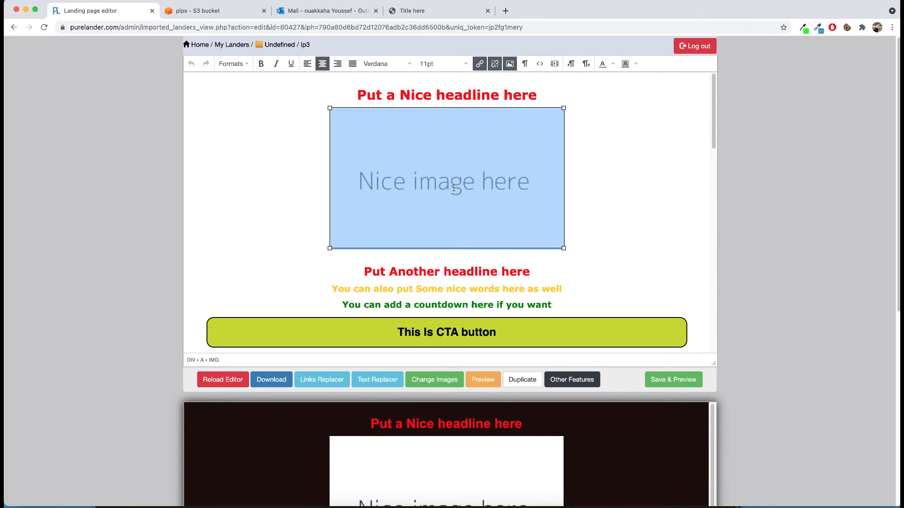
pyautogui.scroll(-10, 394, 178)
pyautogui.scroll(15, 447, 210)
pyautogui.click(323, 381)
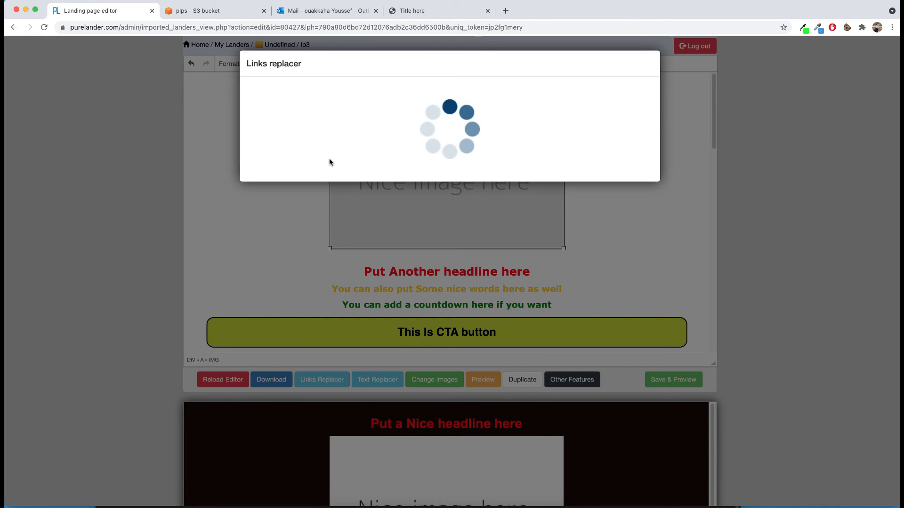
# Step: Search Google for bemob in a new browser tab and open the BeMob website
pyautogui.click(445, 13)
pyautogui.click(504, 11)
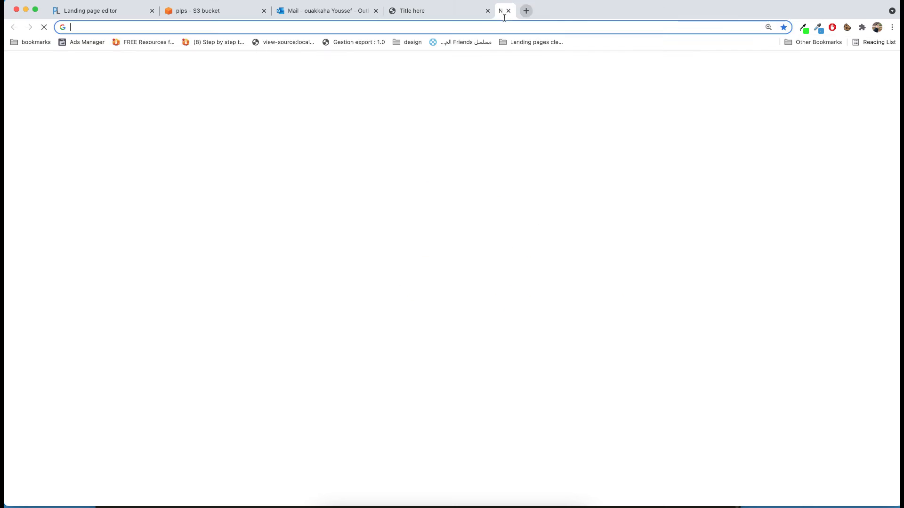
pyautogui.write('bem')
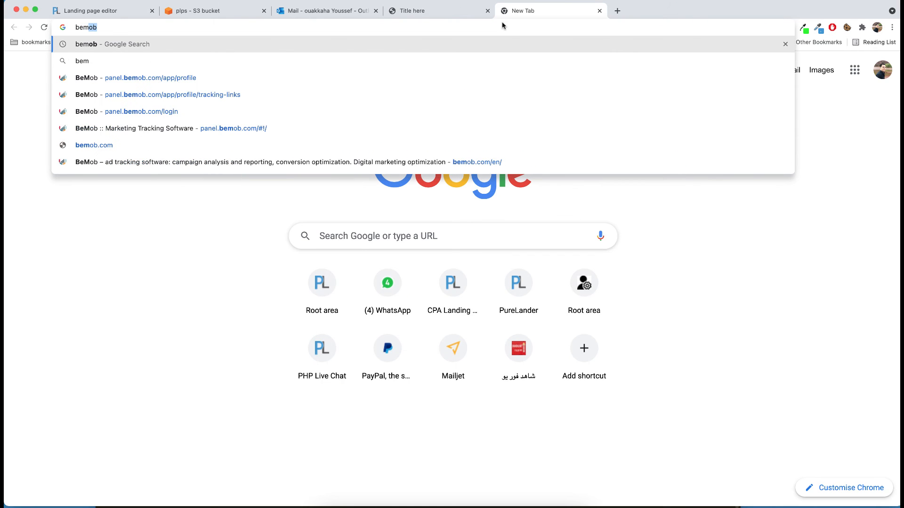
pyautogui.write('ob')
pyautogui.press('Return')
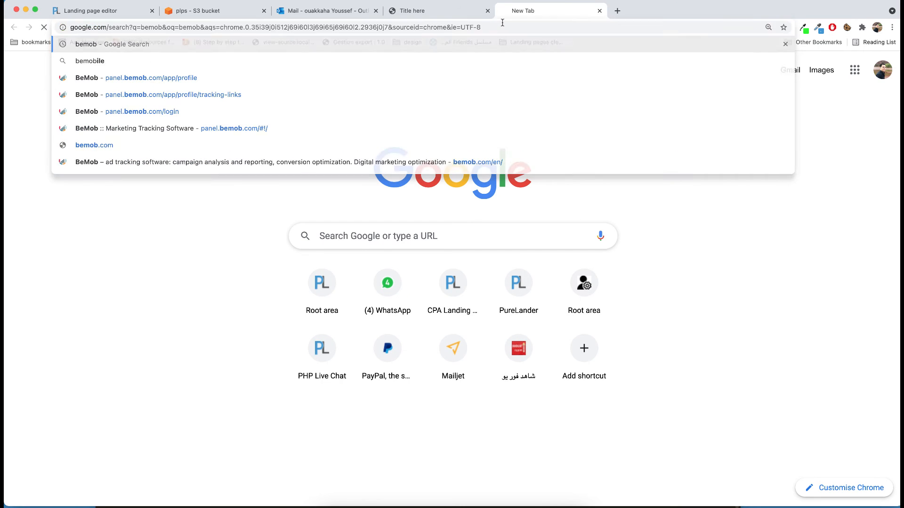
pyautogui.click(134, 139)
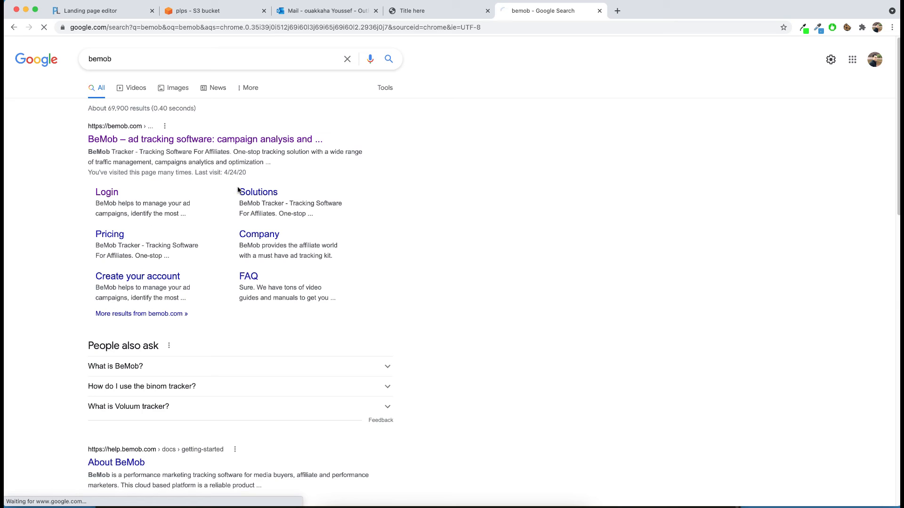
# Step: Enter the BeMob panel, open the Tracking URLs settings, and copy the Click URL for landing pages
pyautogui.click(802, 63)
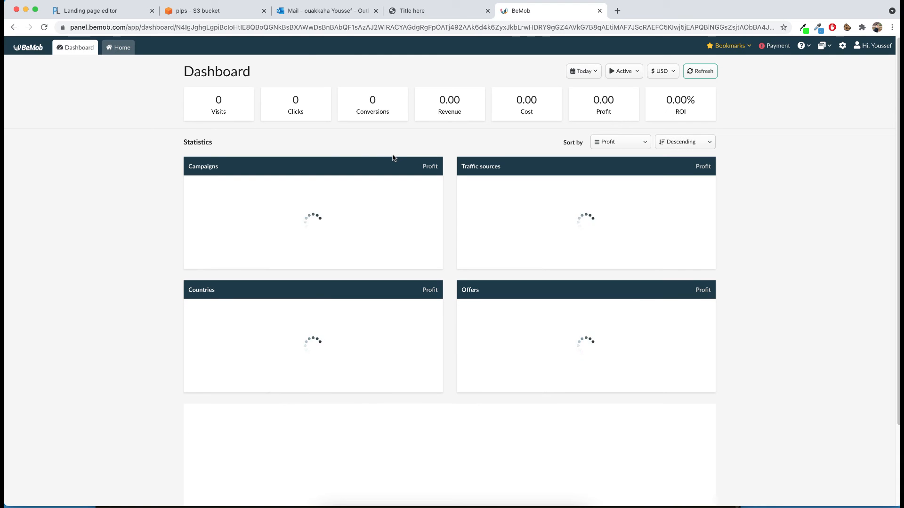
pyautogui.click(842, 45)
pyautogui.click(154, 63)
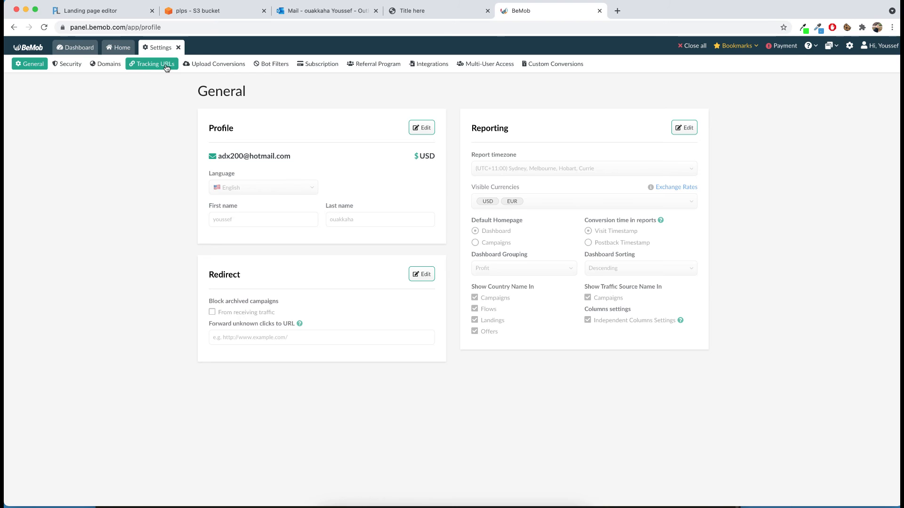
pyautogui.click(289, 238)
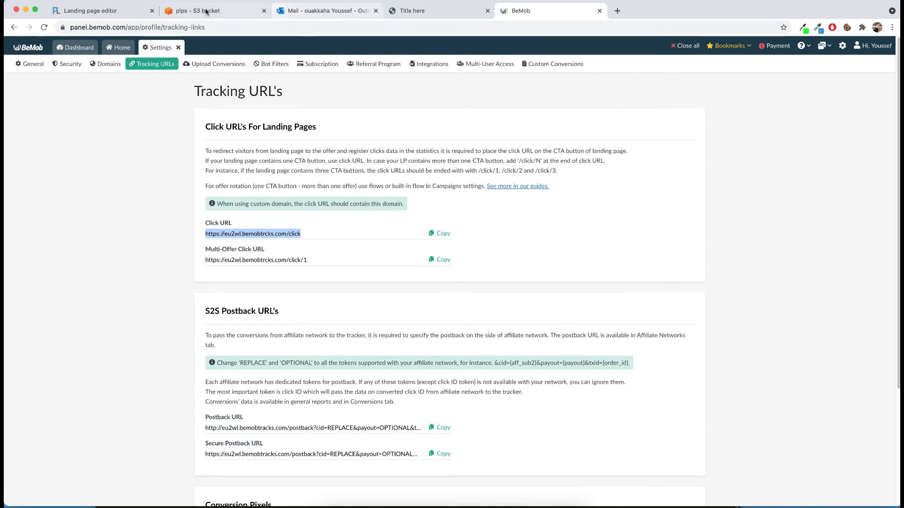
pyautogui.click(89, 11)
pyautogui.tripleClick(357, 111)
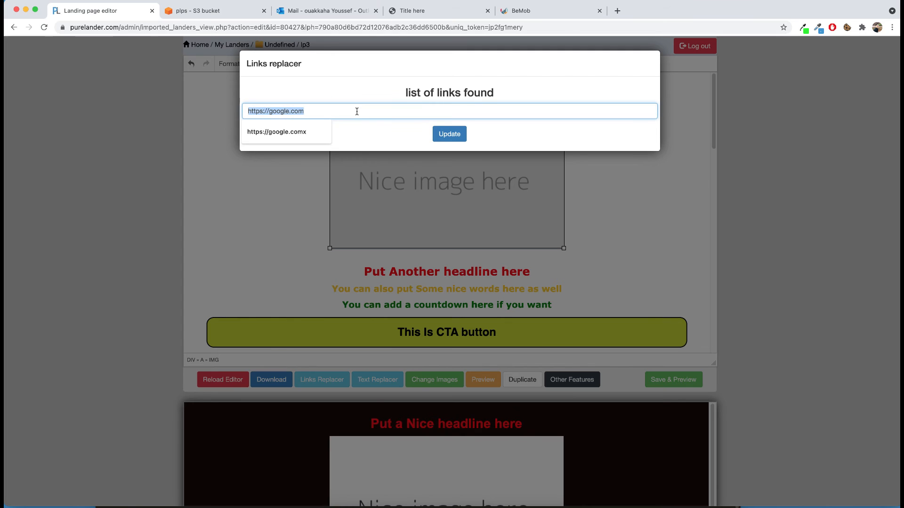
pyautogui.press('super+v')
pyautogui.click(450, 134)
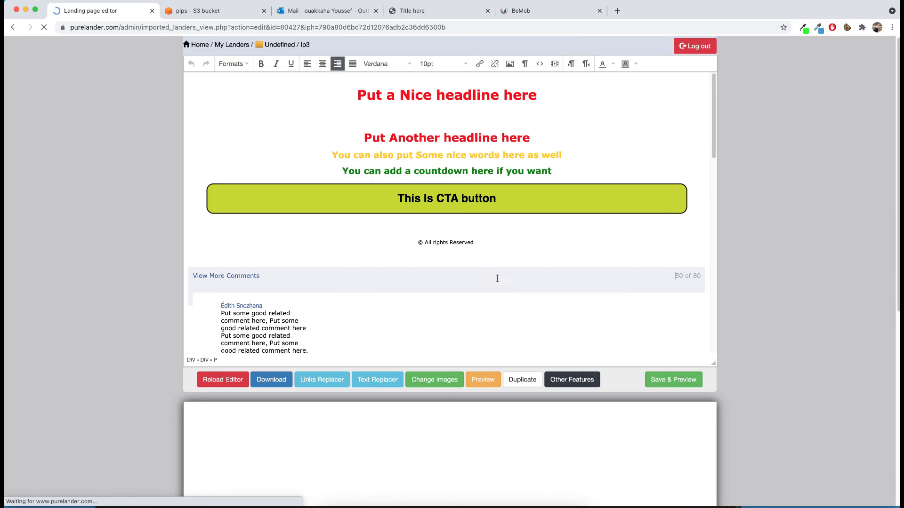
pyautogui.click(275, 46)
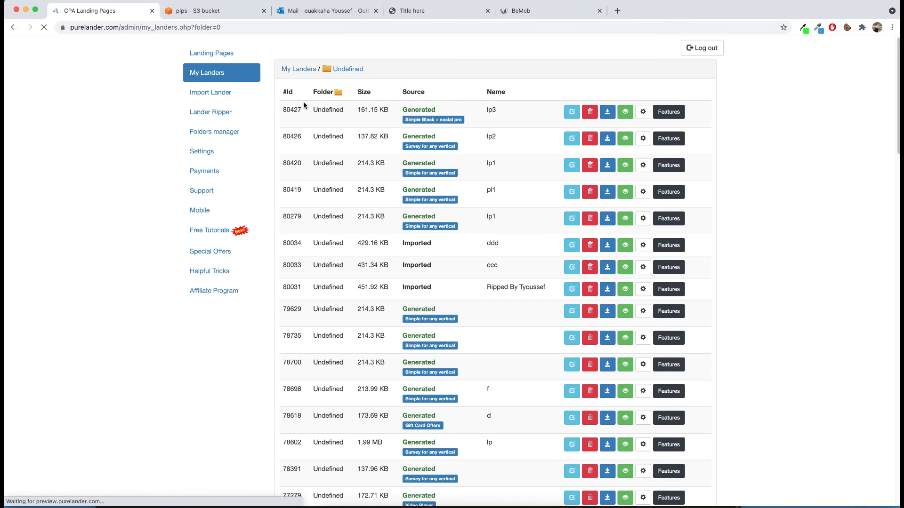
pyautogui.click(572, 139)
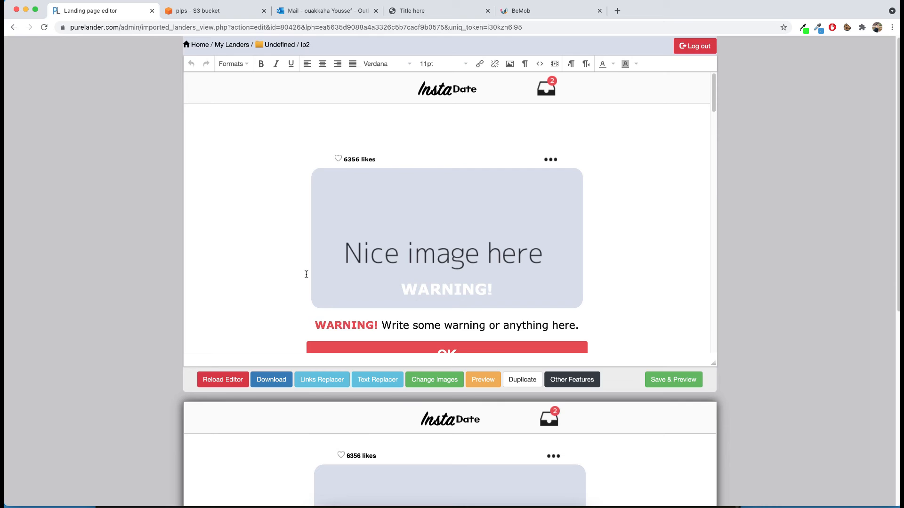
pyautogui.click(322, 380)
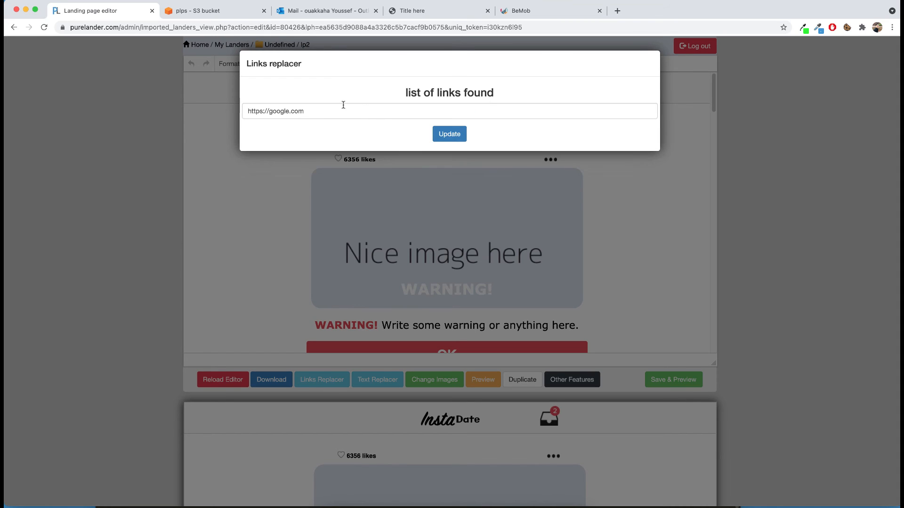
pyautogui.tripleClick(316, 115)
pyautogui.press('super+v')
pyautogui.click(450, 137)
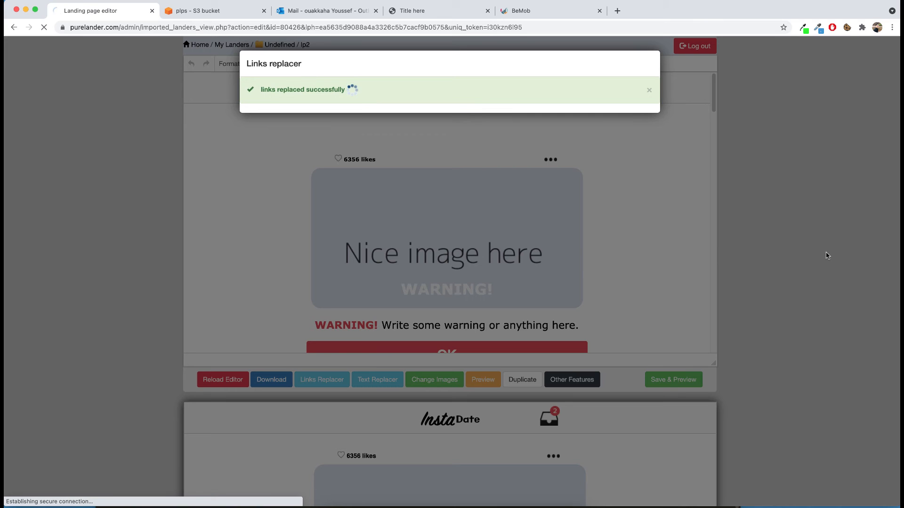
# Step: Review the content of the lp2 page and the additional landing page features available for it
pyautogui.scroll(-5, 471, 302)
pyautogui.scroll(-20, 471, 301)
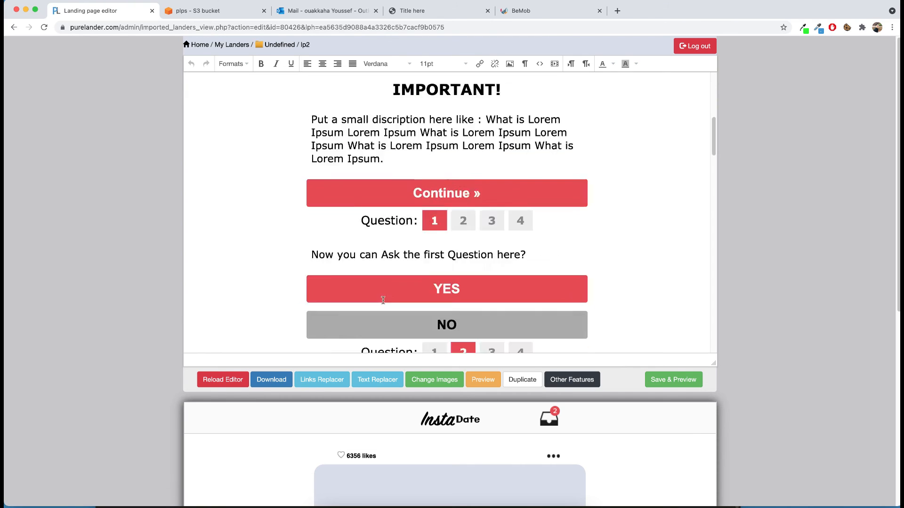
pyautogui.scroll(6, 464, 214)
pyautogui.scroll(-6, 438, 347)
pyautogui.scroll(15, 438, 347)
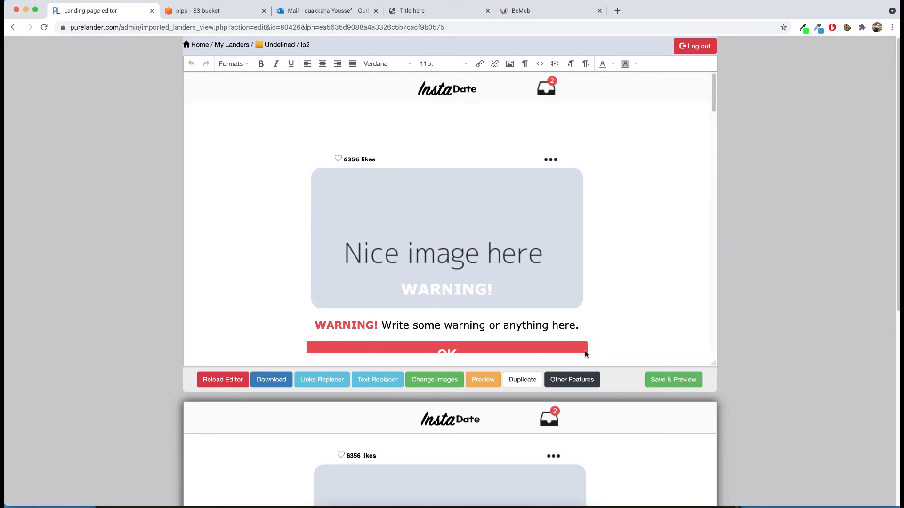
pyautogui.click(572, 380)
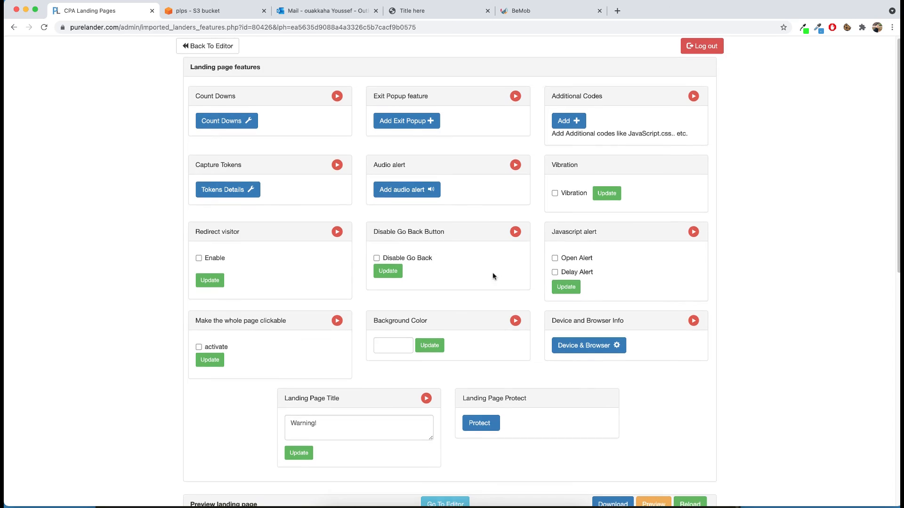
pyautogui.scroll(-5, 492, 272)
pyautogui.scroll(5, 432, 248)
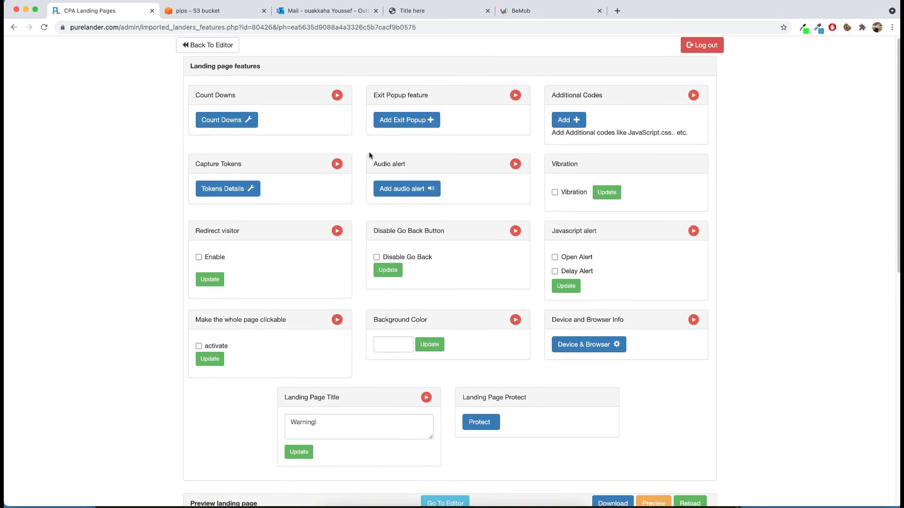
pyautogui.click(207, 45)
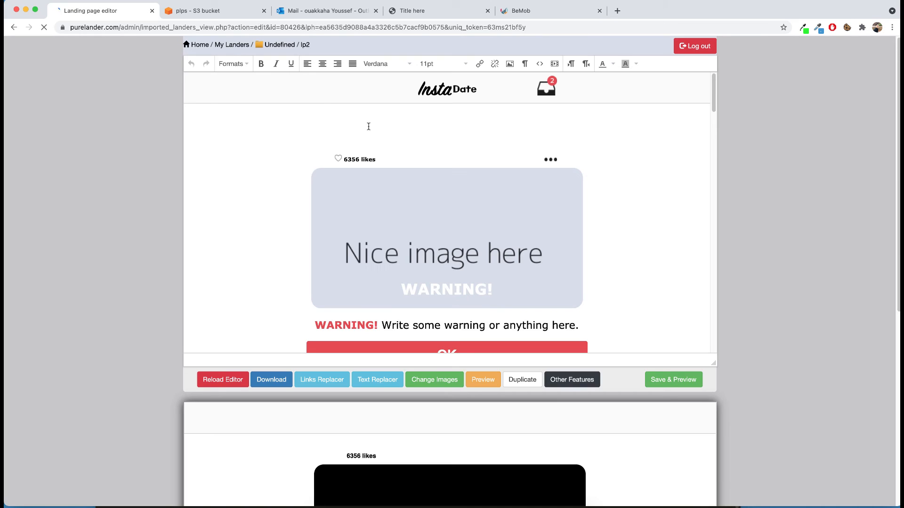
# Step: Return to the Undefined folder of My Landers and download the normal version of lp3 to the Desktop as lp3.zip
pyautogui.click(232, 45)
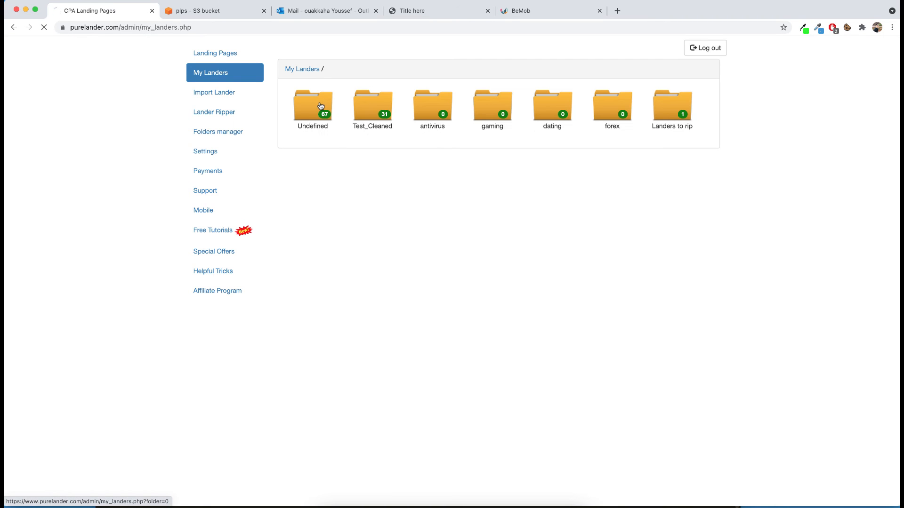
pyautogui.click(319, 106)
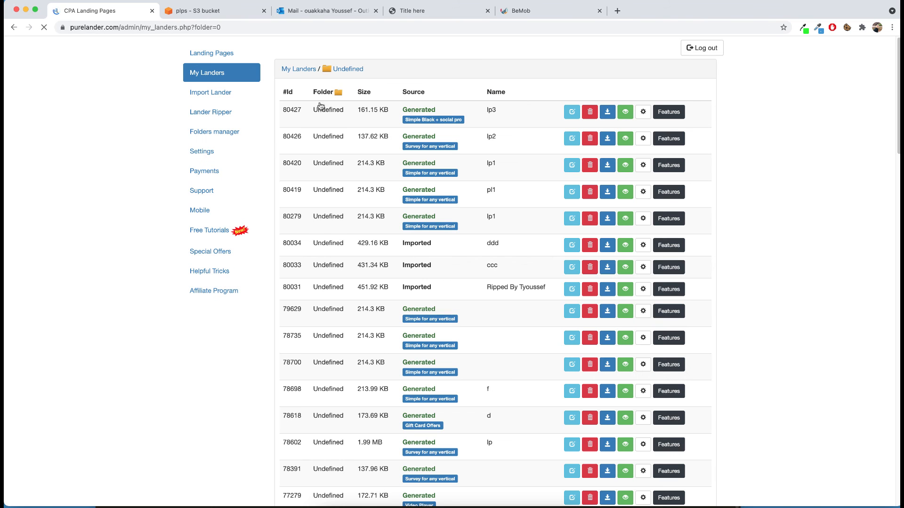
pyautogui.click(607, 113)
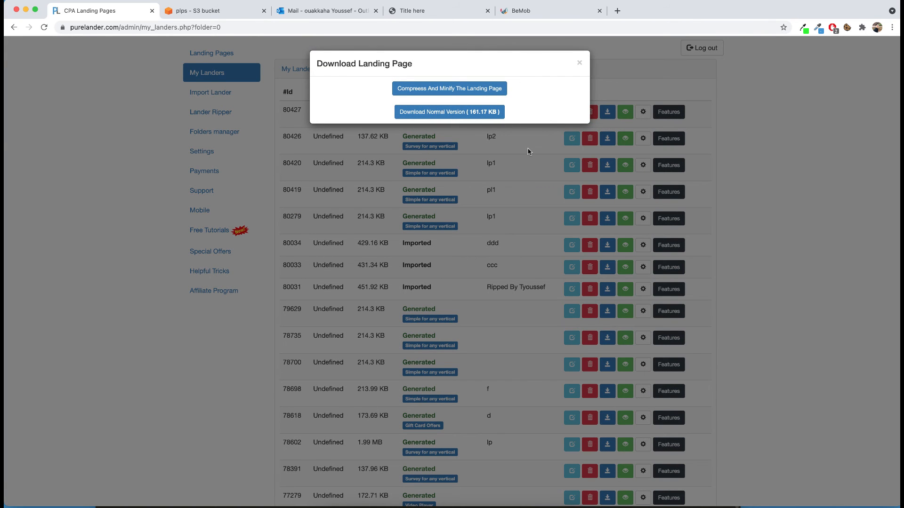
pyautogui.click(461, 116)
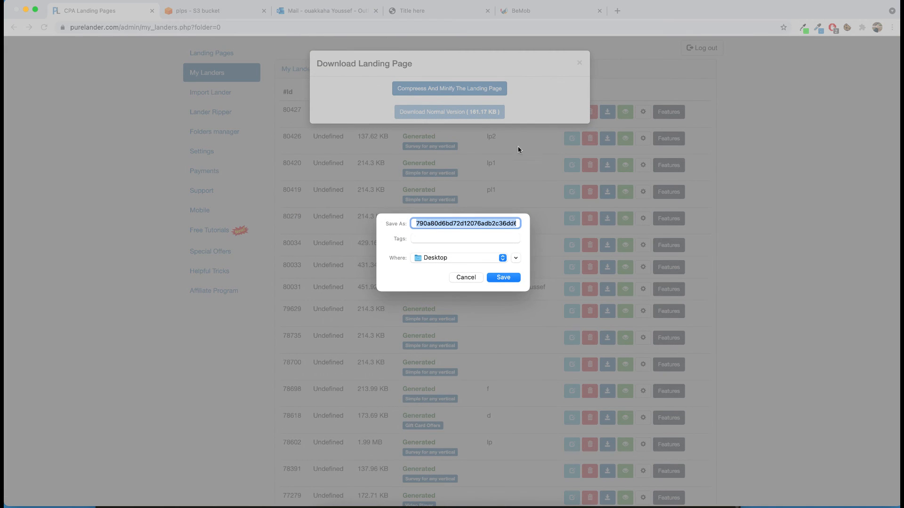
pyautogui.write('lp3.zip')
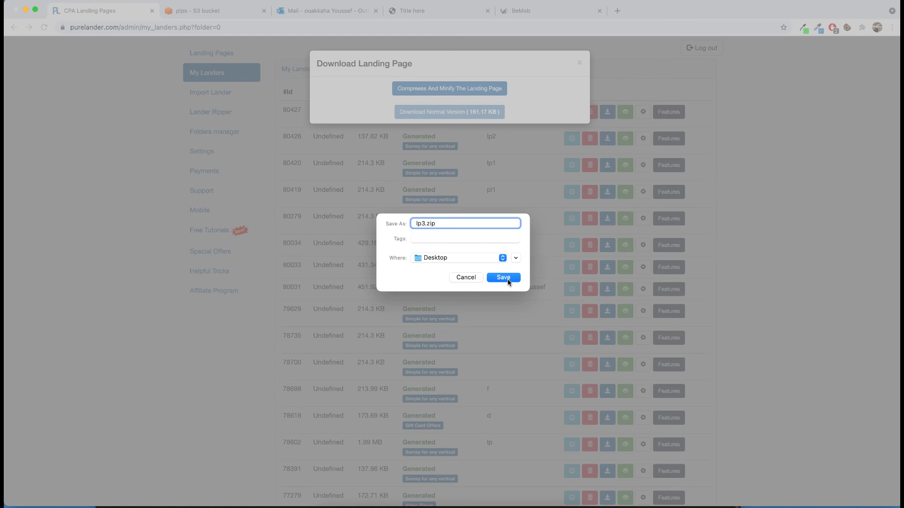
pyautogui.click(507, 279)
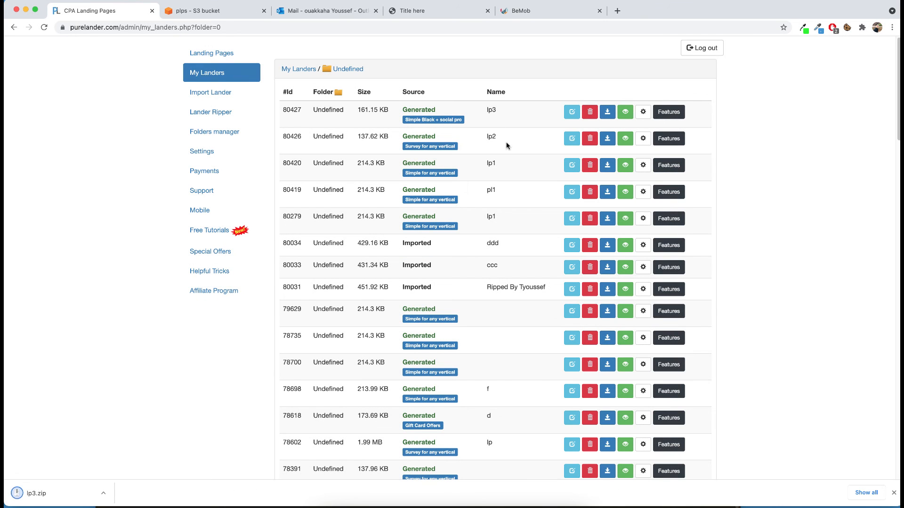
# Step: Download the normal version of lp2 to the Desktop as lp2.zip
pyautogui.click(607, 139)
pyautogui.click(470, 116)
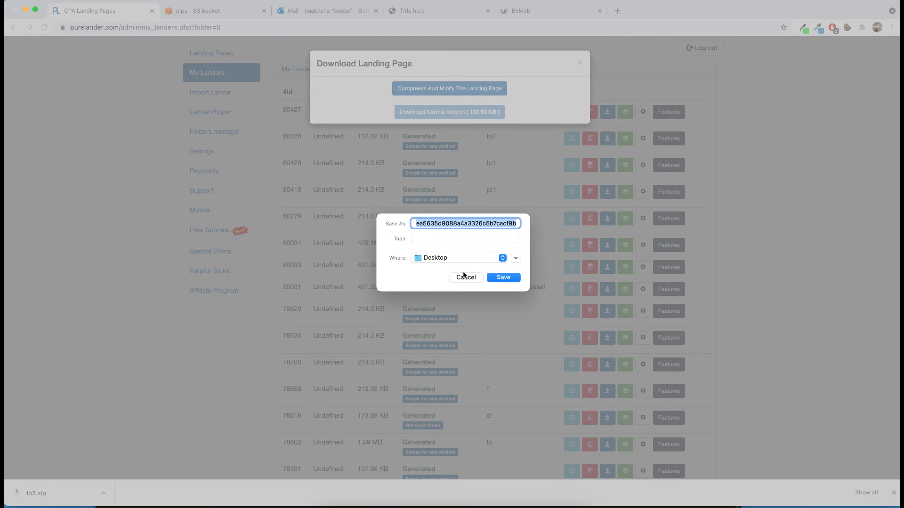
pyautogui.write('lp2.zip')
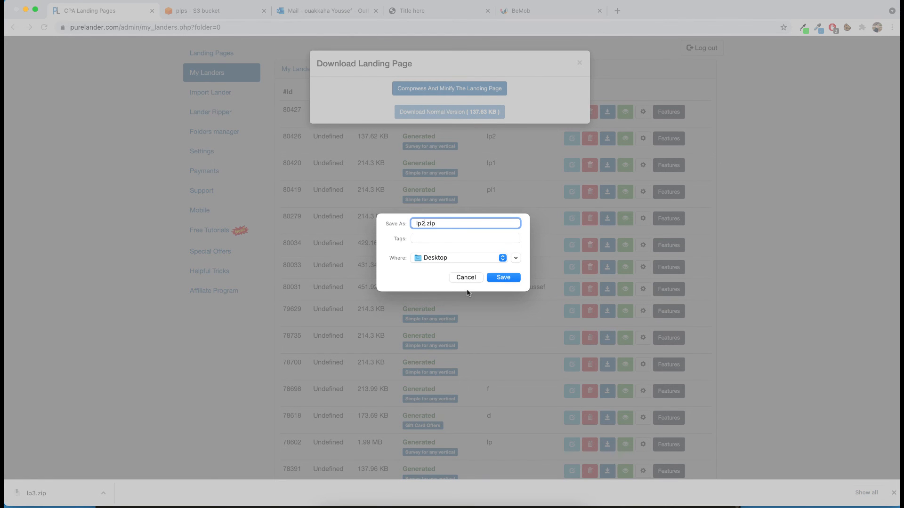
pyautogui.click(502, 278)
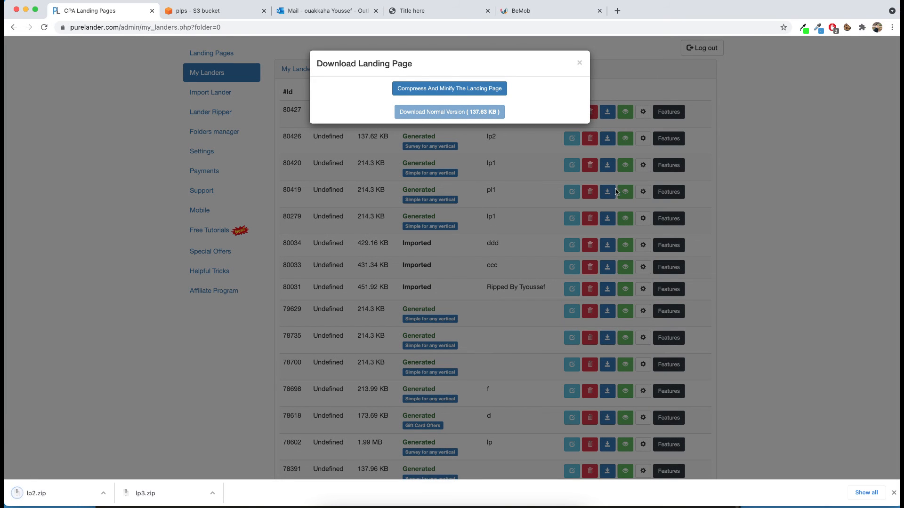
# Step: Minimize the browser and text editor, and extract lp2.zip on the desktop
pyautogui.click(25, 10)
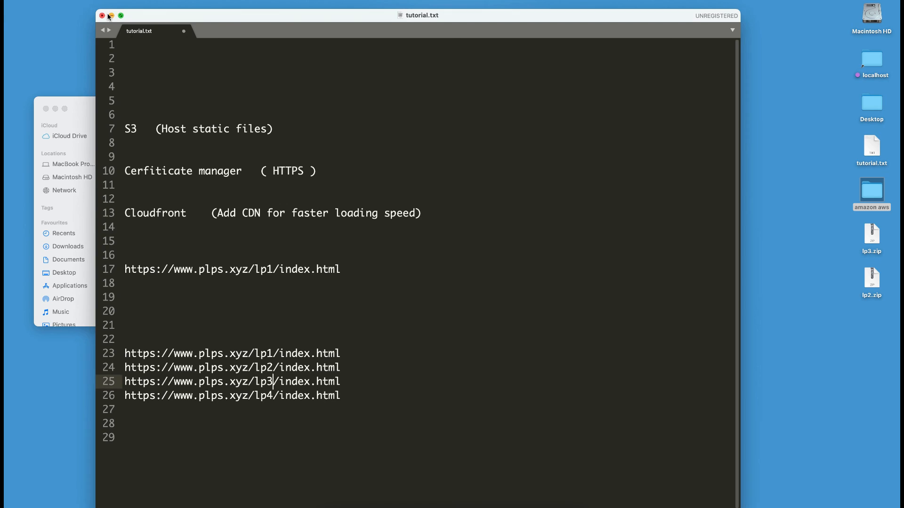
pyautogui.click(111, 15)
pyautogui.moveTo(847, 257); pyautogui.dragTo(640, 248)
pyautogui.click(731, 266)
pyautogui.moveTo(640, 291); pyautogui.dragTo(624, 191)
# Step: Move lp2.zip to the bin and rename its extracted folder as lp2
pyautogui.rightClick(625, 190)
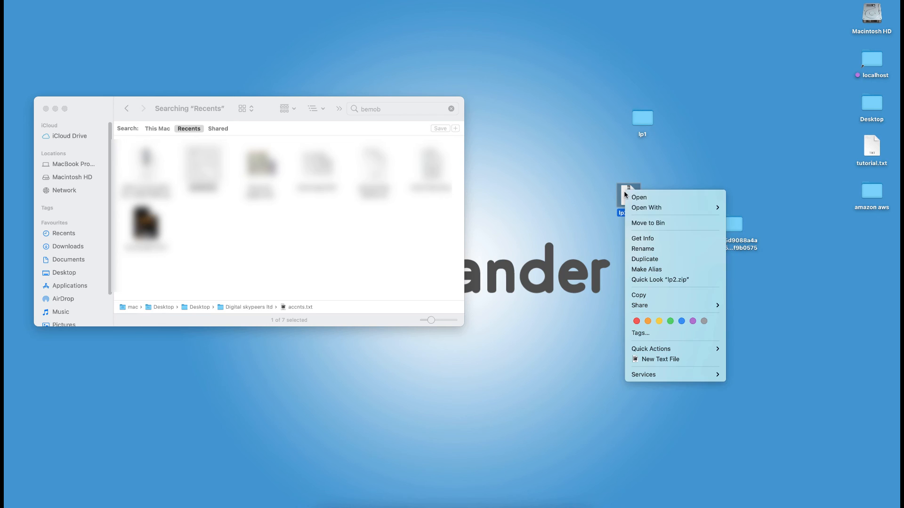
pyautogui.click(648, 224)
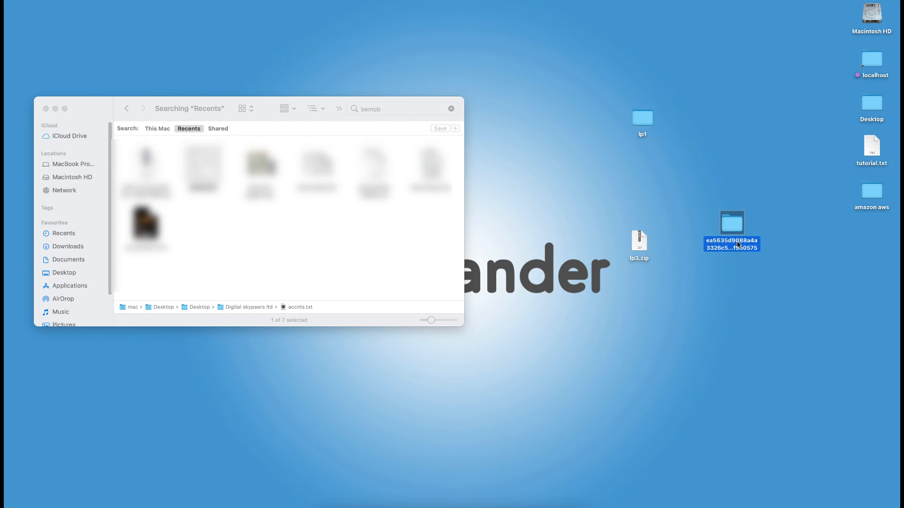
pyautogui.press('BackSpace')
pyautogui.write('lp2')
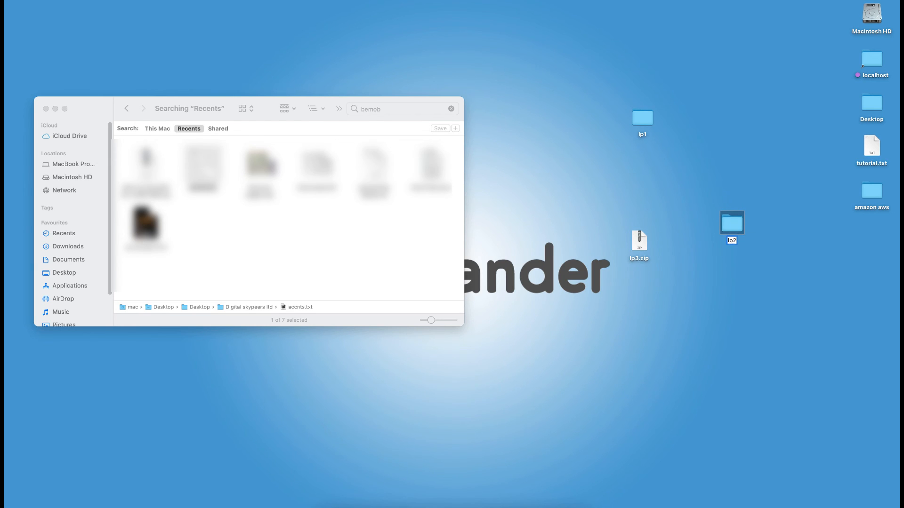
# Step: Extract lp3.zip on the desktop and rename the extracted folder as lp3
pyautogui.doubleClick(639, 243)
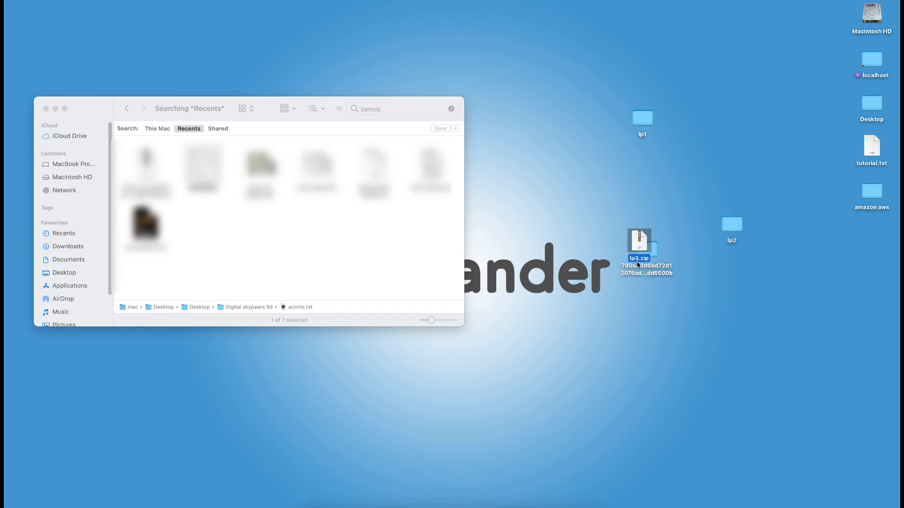
pyautogui.moveTo(660, 275); pyautogui.dragTo(710, 302)
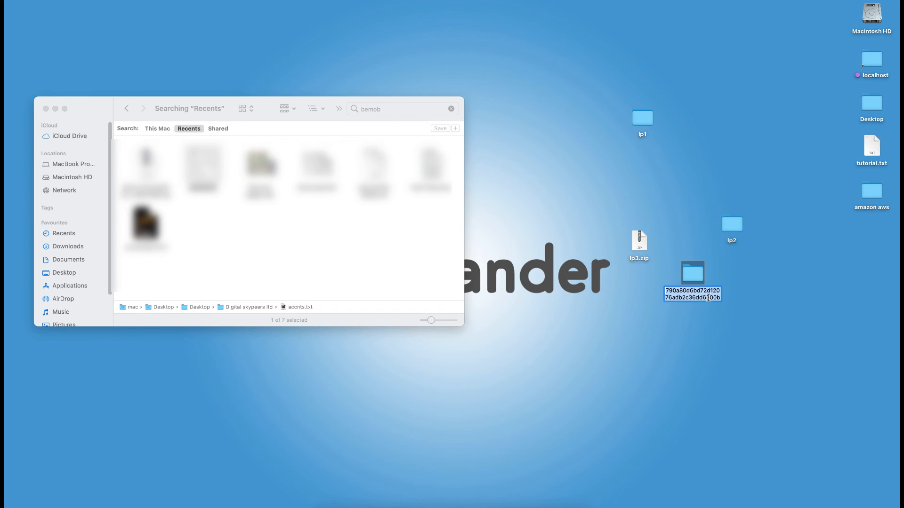
pyautogui.write('lp3')
# Step: Move lp3.zip to the bin and reposition the lp3 folder near lp2 on the desktop
pyautogui.click(637, 250)
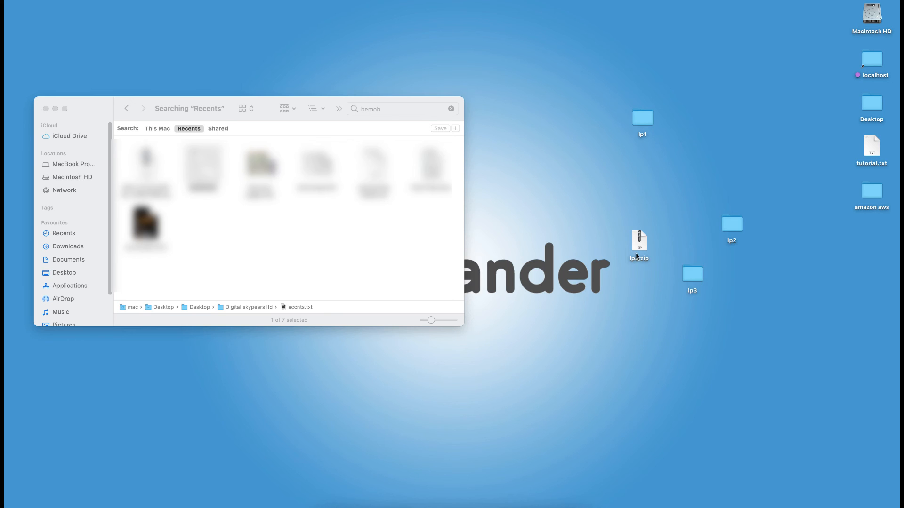
pyautogui.rightClick(638, 249)
pyautogui.click(725, 281)
pyautogui.moveTo(704, 273); pyautogui.dragTo(677, 205)
# Step: Check the contents of the lp2 and lp3 folders, and close all open Finder windows
pyautogui.click(719, 219)
pyautogui.doubleClick(718, 219)
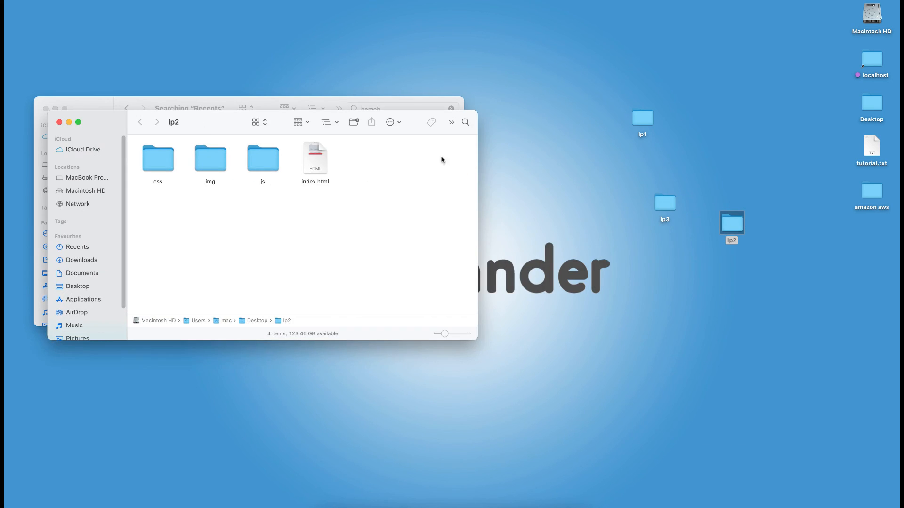
pyautogui.doubleClick(668, 207)
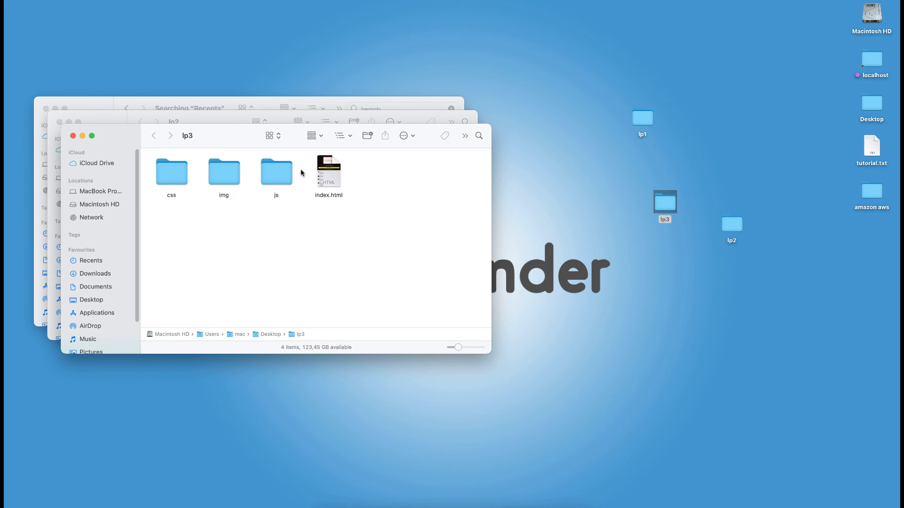
pyautogui.click(73, 136)
pyautogui.click(59, 122)
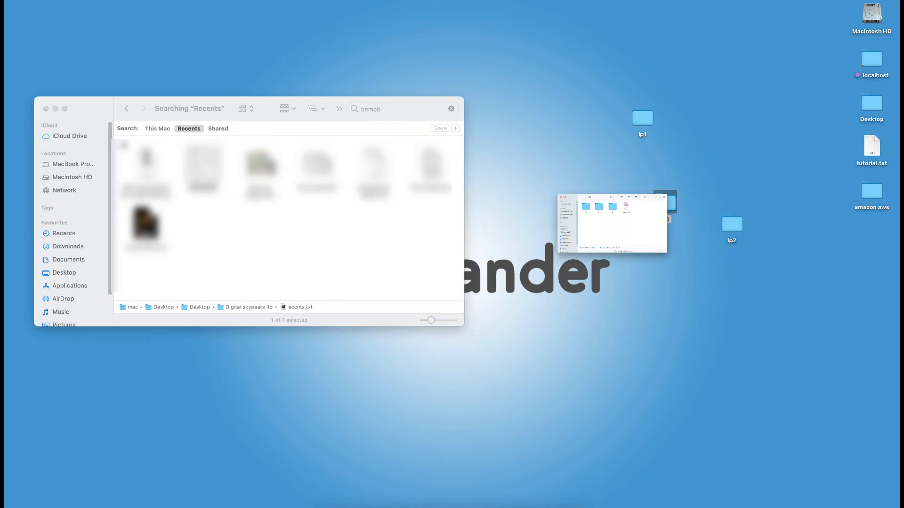
pyautogui.click(45, 109)
pyautogui.click(683, 365)
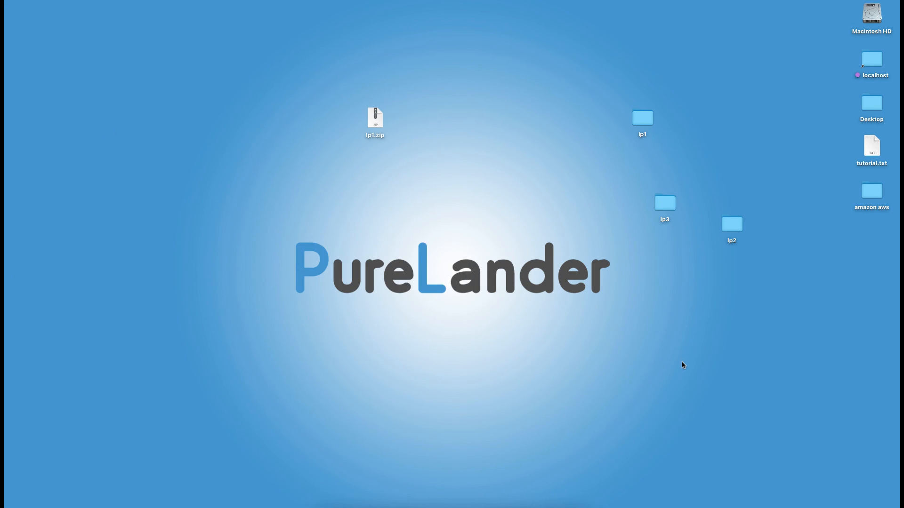
# Step: Switch to Chrome and open the plps bucket from the Amazon S3 bucket list
pyautogui.click(664, 205)
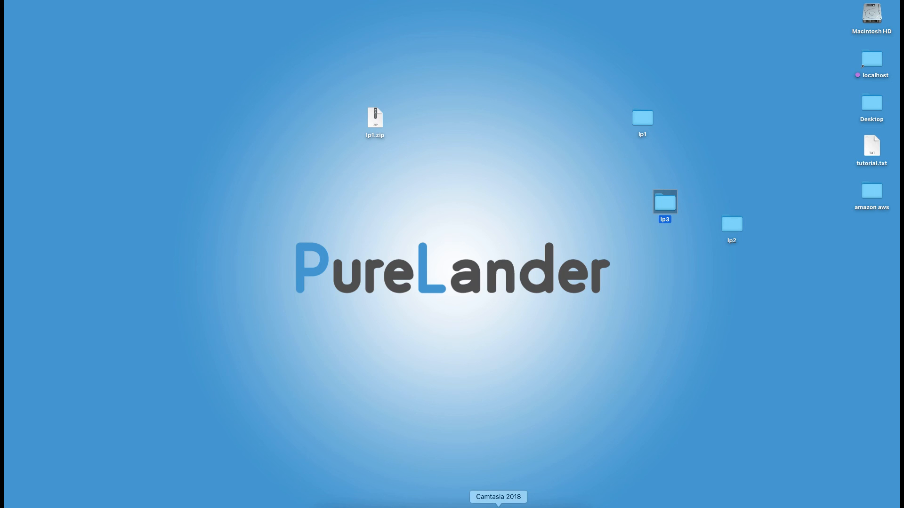
pyautogui.click(466, 501)
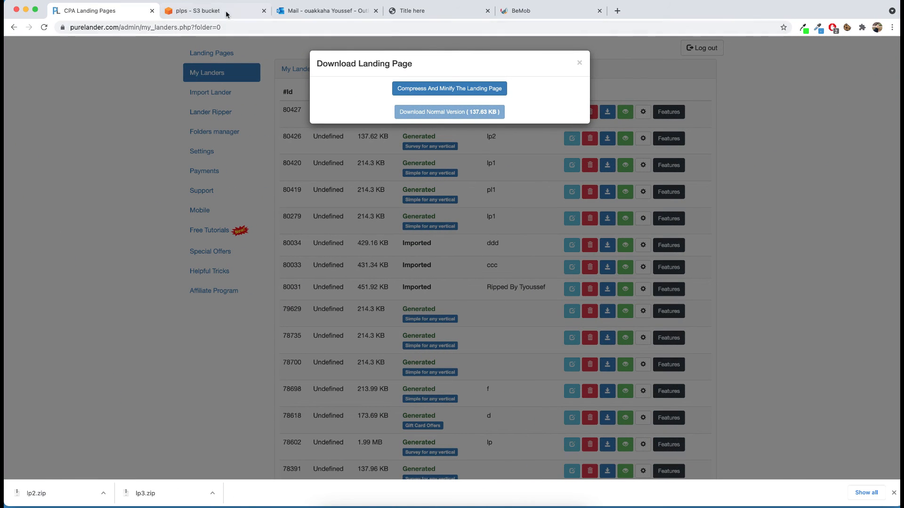
pyautogui.click(226, 14)
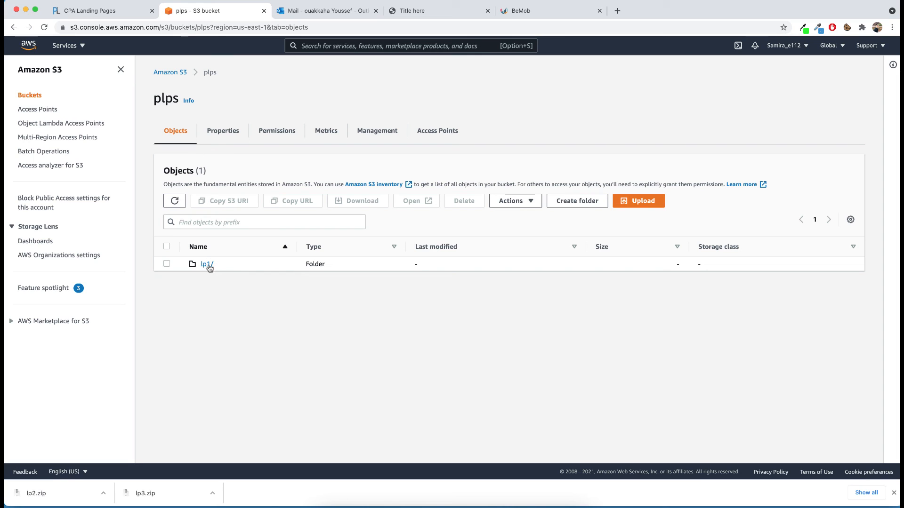
pyautogui.click(183, 73)
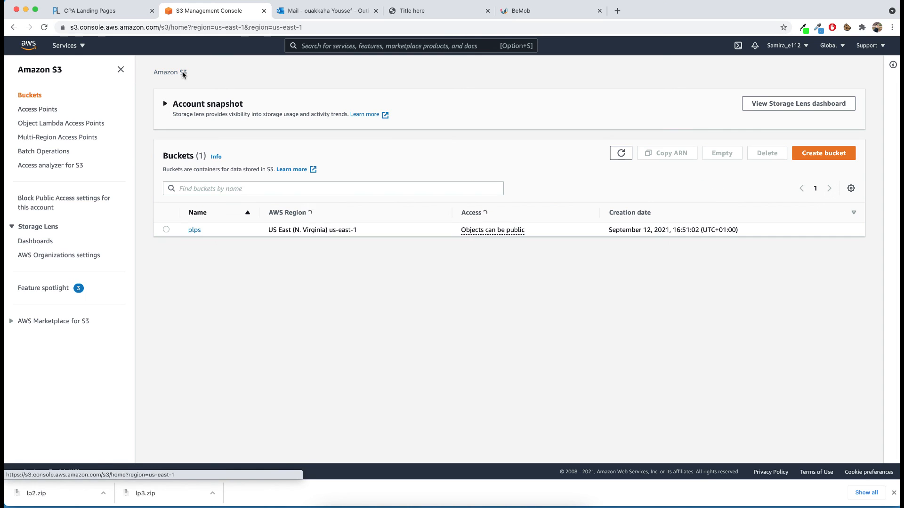
pyautogui.click(195, 231)
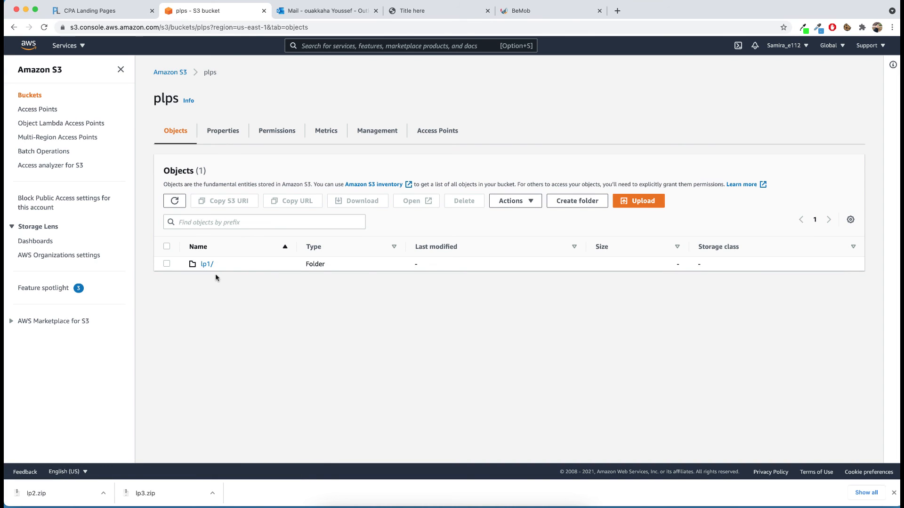
# Step: Narrow the browser window to reveal the desktop and upload the lp2 folder to the plps bucket
pyautogui.click(640, 201)
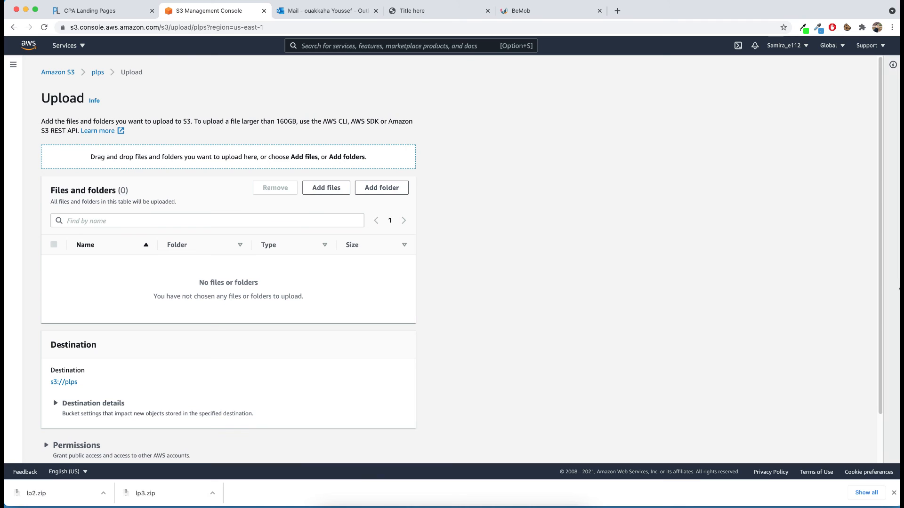
pyautogui.moveTo(888, 278); pyautogui.dragTo(759, 278)
pyautogui.click(667, 269)
pyautogui.moveTo(899, 269); pyautogui.dragTo(520, 268)
pyautogui.click(701, 276)
pyautogui.moveTo(731, 224); pyautogui.dragTo(229, 286)
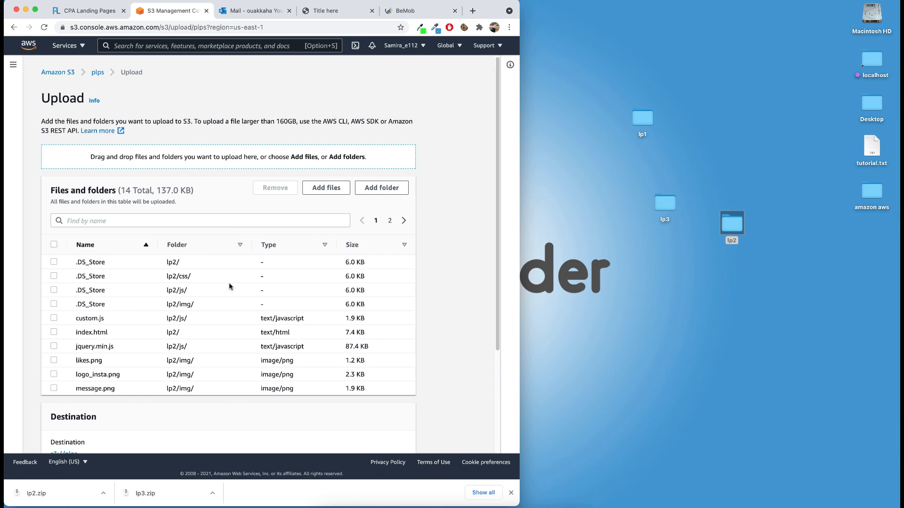
pyautogui.scroll(-5, 275, 284)
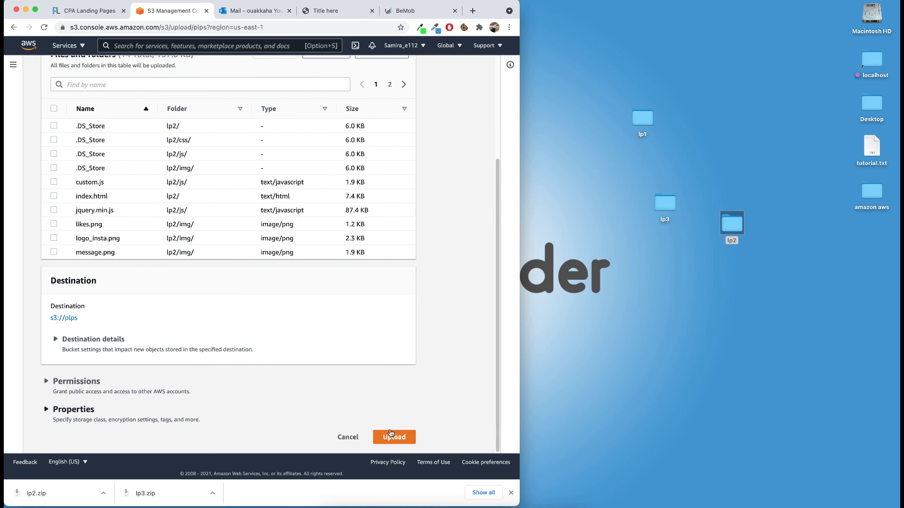
pyautogui.click(394, 437)
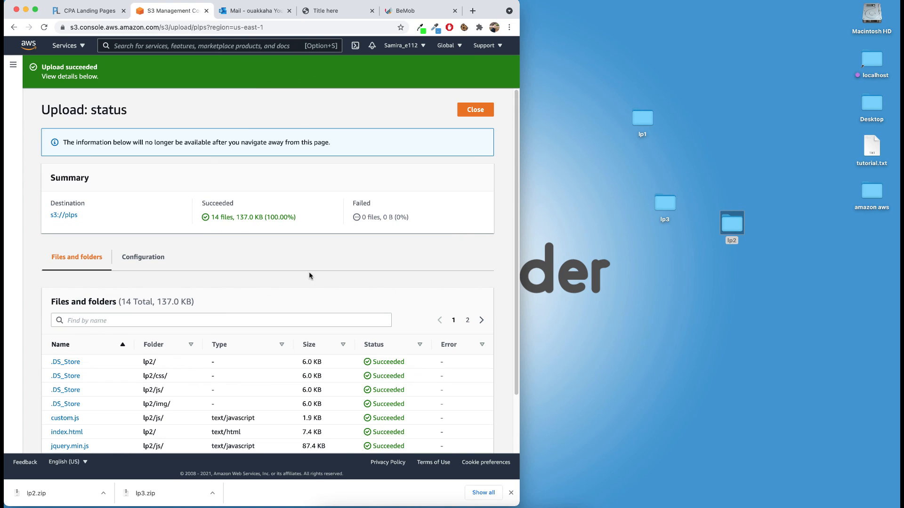
# Step: Upload the lp3 folder from the desktop to the plps bucket and return to the bucket's object list
pyautogui.click(60, 215)
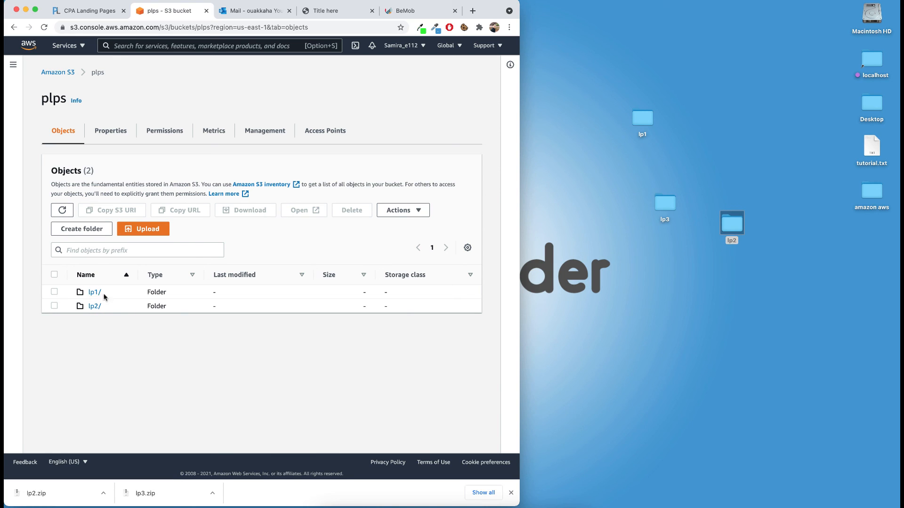
pyautogui.click(156, 231)
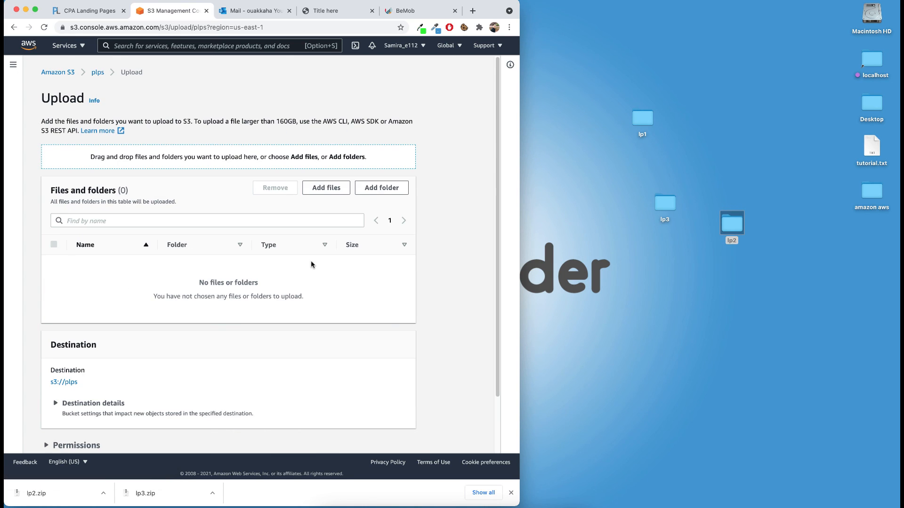
pyautogui.click(633, 276)
pyautogui.moveTo(662, 208); pyautogui.dragTo(256, 277)
pyautogui.scroll(-5, 492, 319)
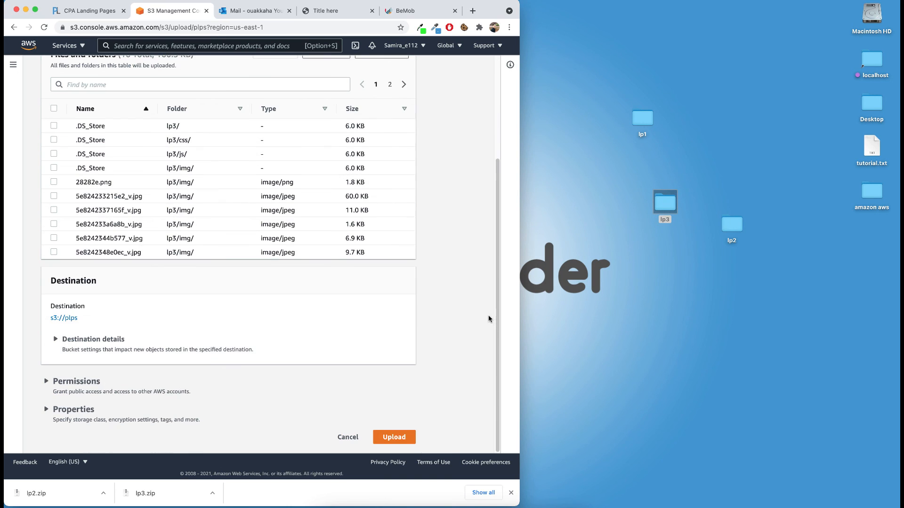
pyautogui.click(398, 442)
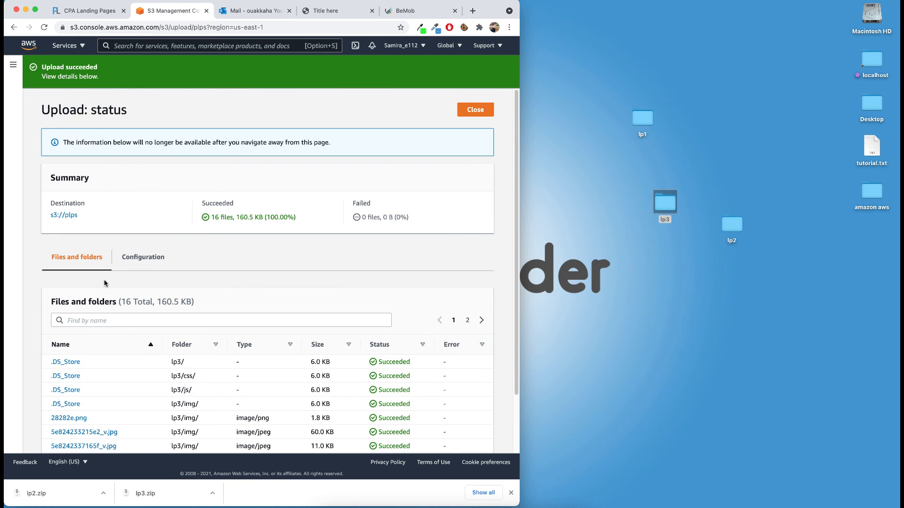
pyautogui.click(65, 215)
pyautogui.click(325, 12)
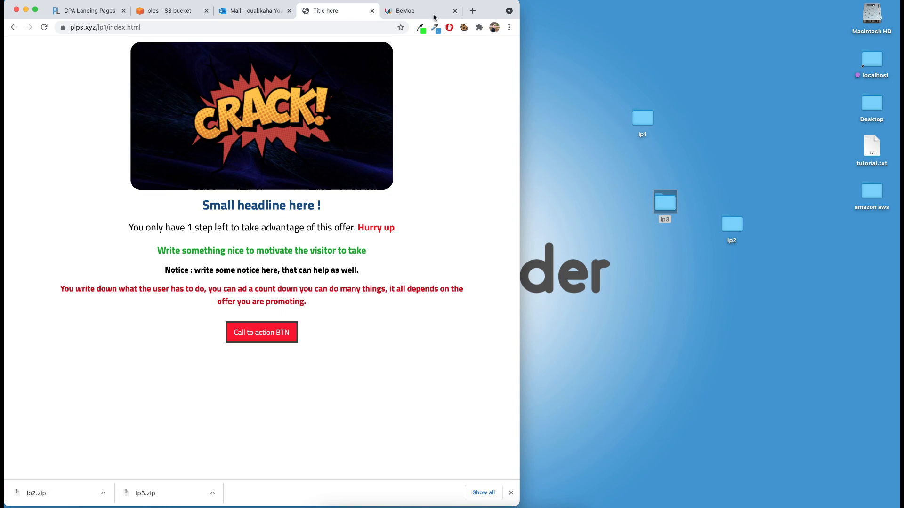
pyautogui.doubleClick(494, 16)
pyautogui.moveTo(108, 28); pyautogui.dragTo(104, 29)
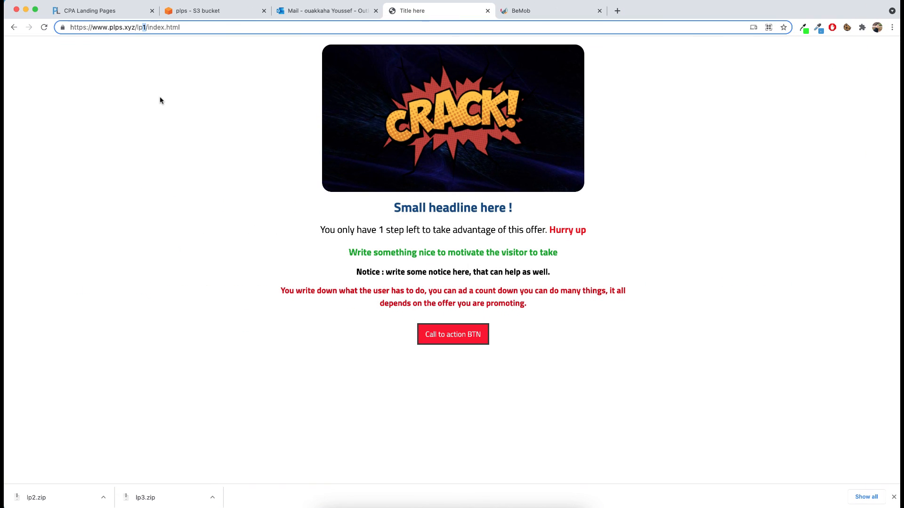
pyautogui.write('2')
pyautogui.press('Return')
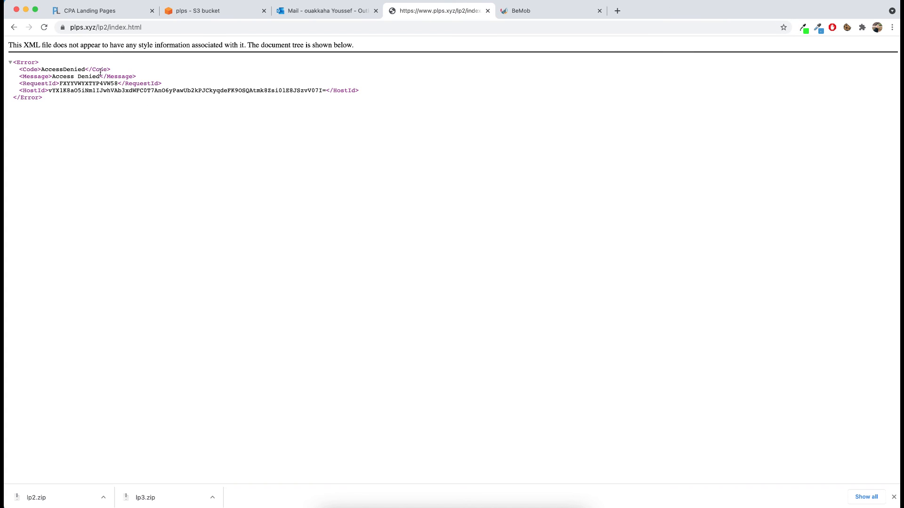
# Step: Make the lp2 and lp3 folders in the plps bucket public and return to the bucket
pyautogui.click(230, 12)
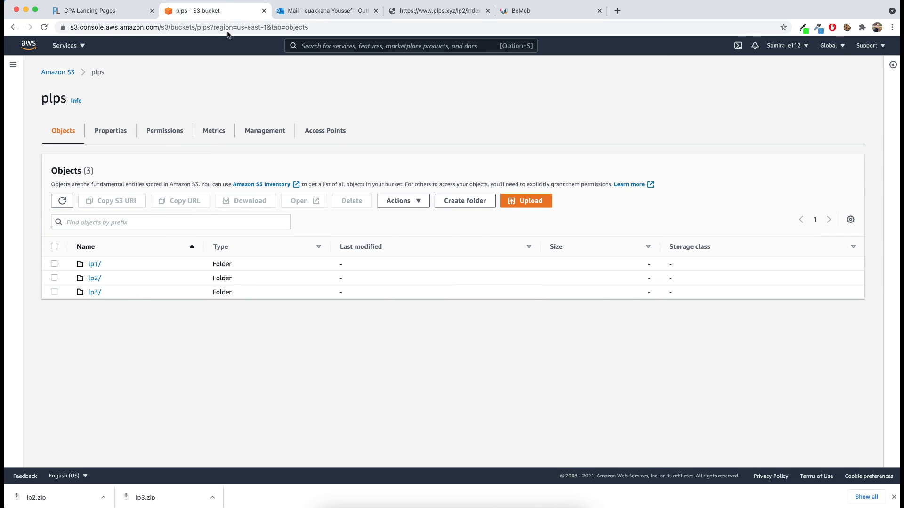
pyautogui.click(54, 278)
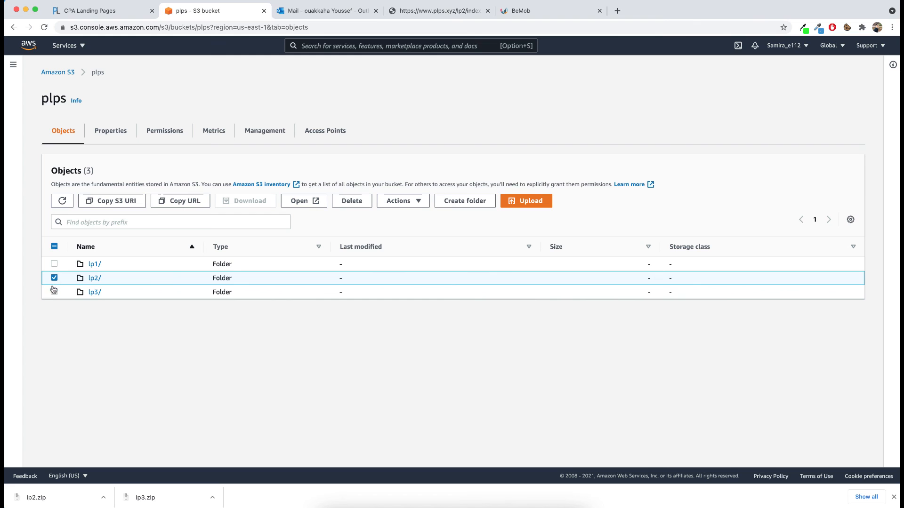
pyautogui.click(54, 291)
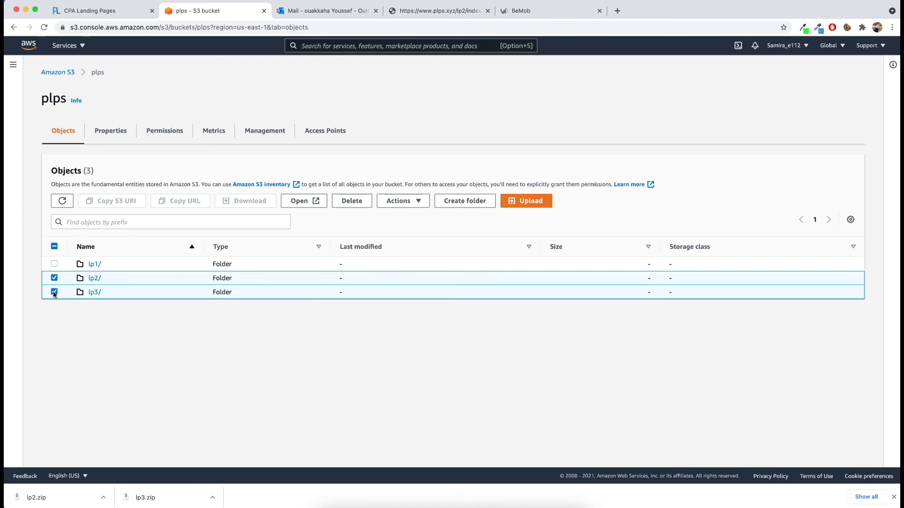
pyautogui.click(415, 202)
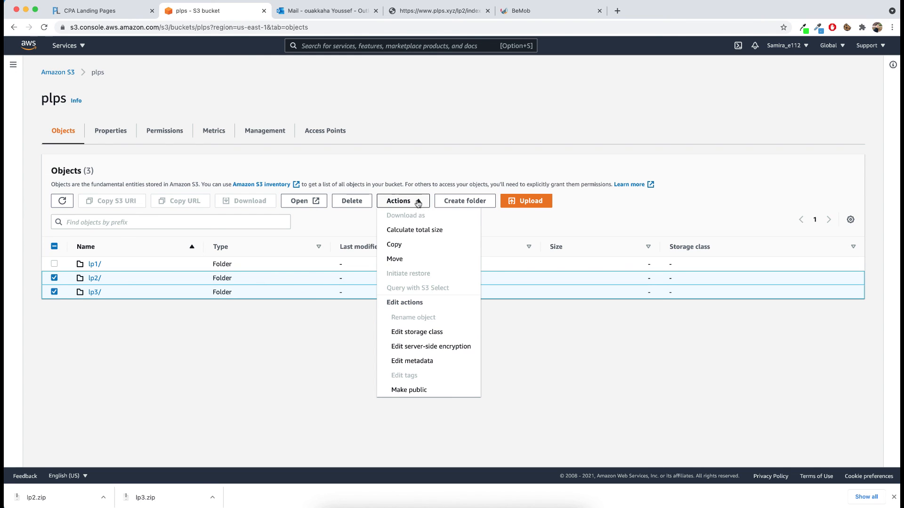
pyautogui.click(417, 391)
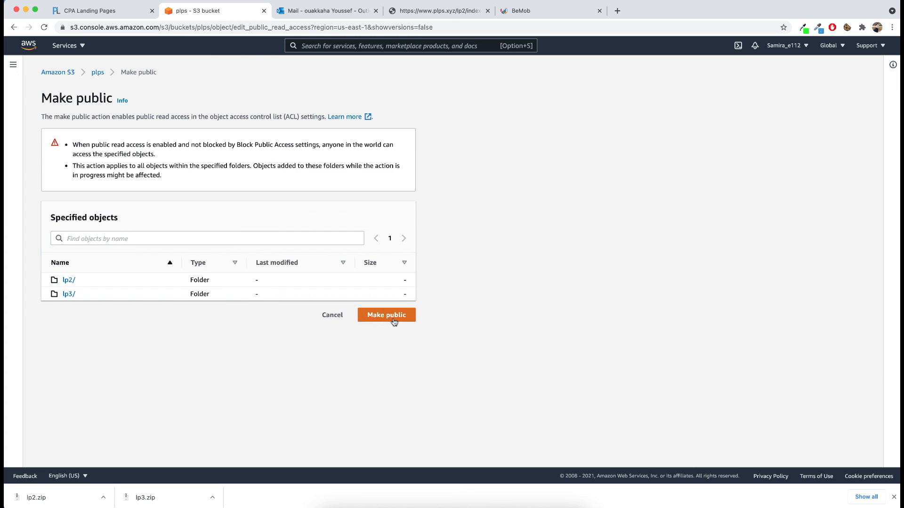
pyautogui.click(394, 322)
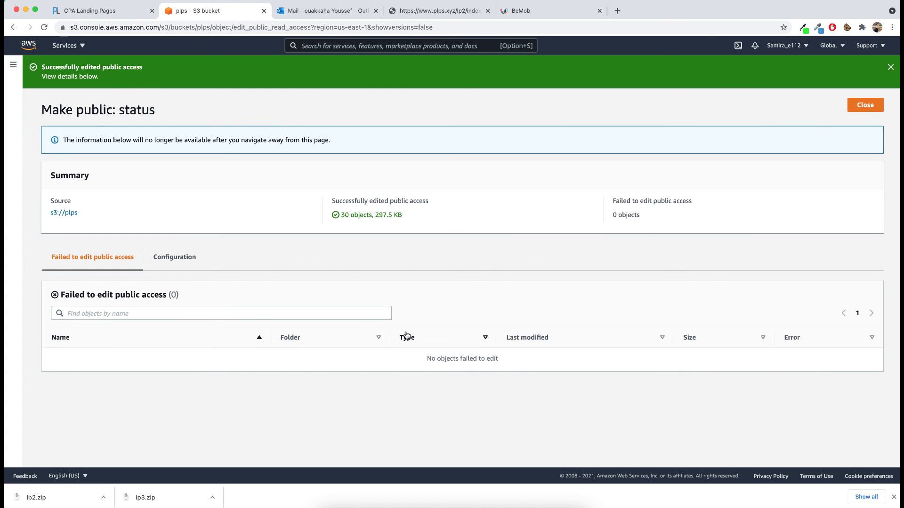
pyautogui.click(72, 213)
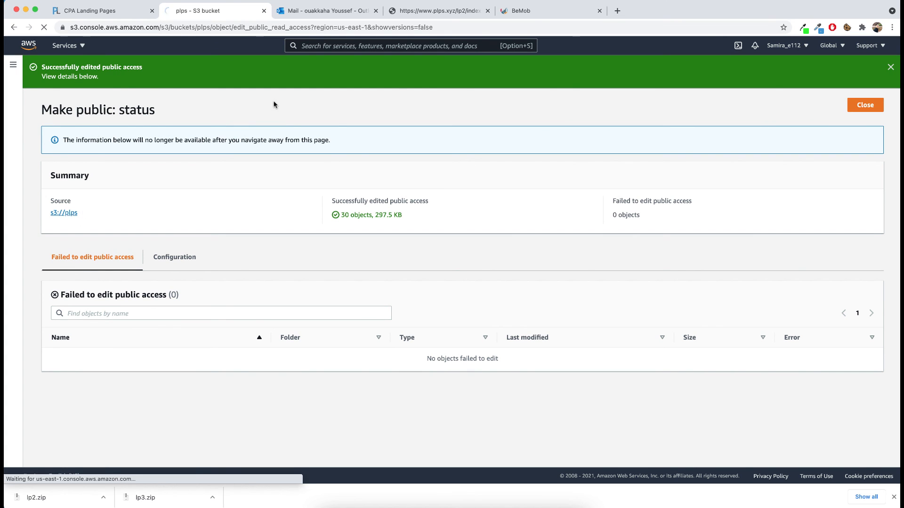
# Step: Reload the lp2 landing page and go through its warning, introduction and survey, answering YES to the questions
pyautogui.click(439, 13)
pyautogui.click(44, 28)
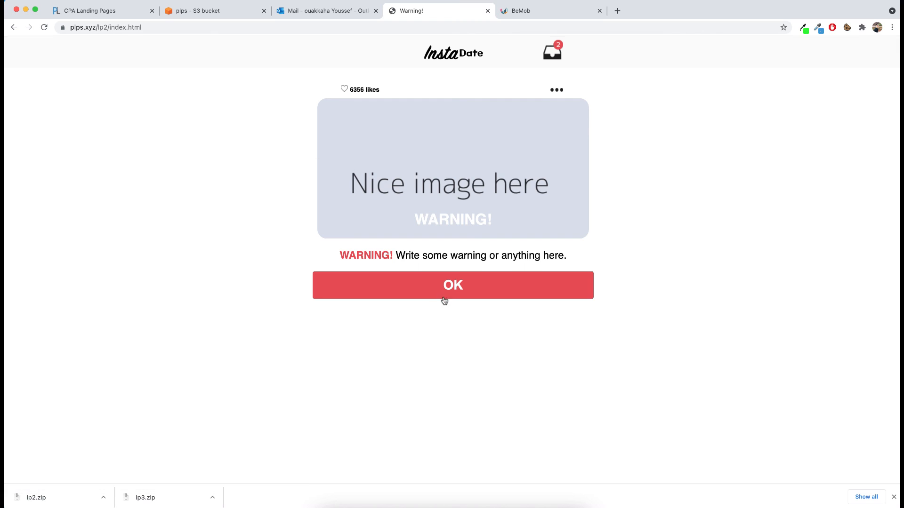
pyautogui.click(445, 292)
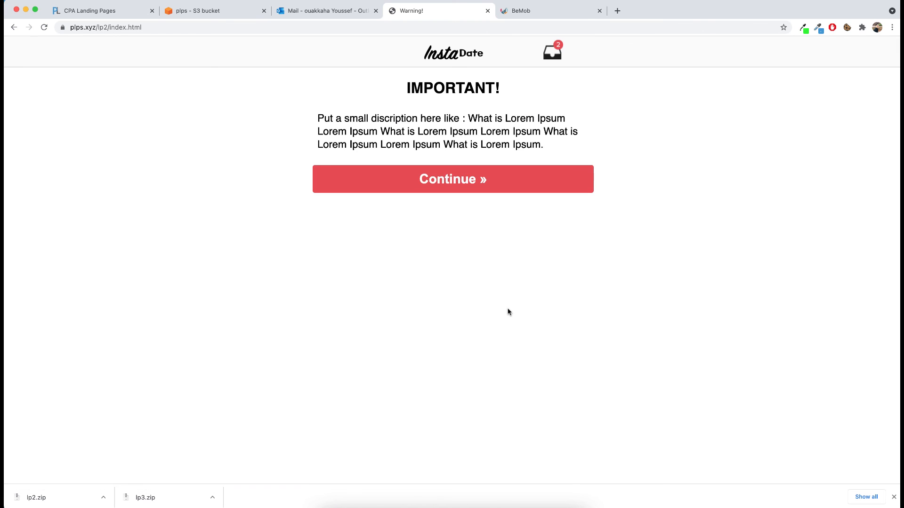
pyautogui.click(423, 176)
pyautogui.click(426, 167)
pyautogui.click(431, 167)
pyautogui.click(434, 167)
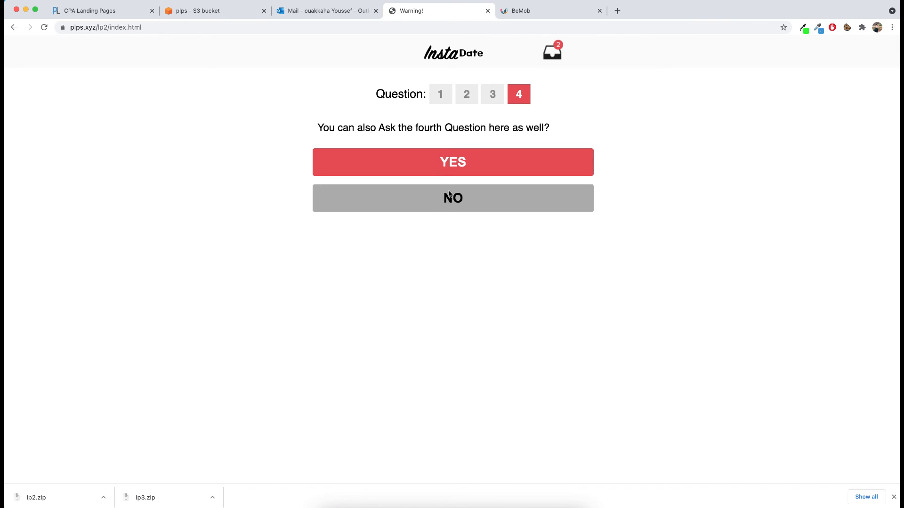
pyautogui.click(447, 172)
pyautogui.click(617, 10)
pyautogui.write('https://www.plps.xyz/lp3/index.html')
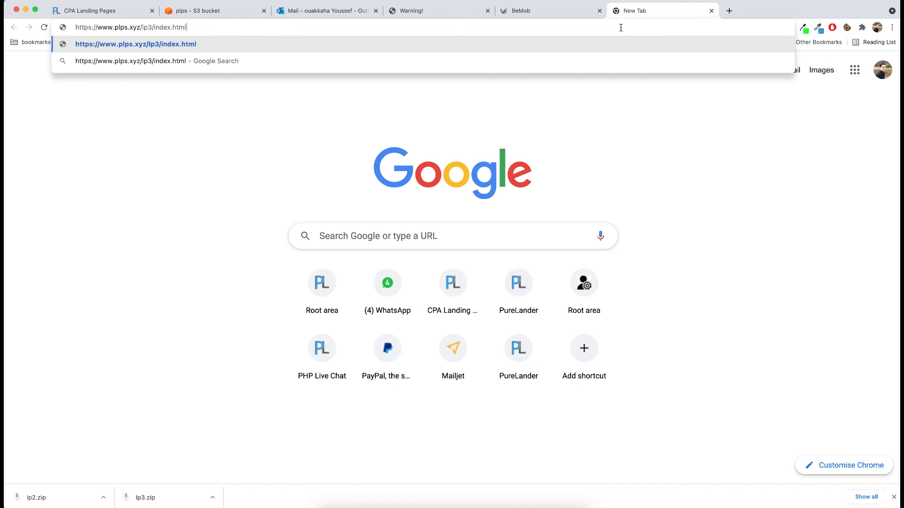
pyautogui.press('Return')
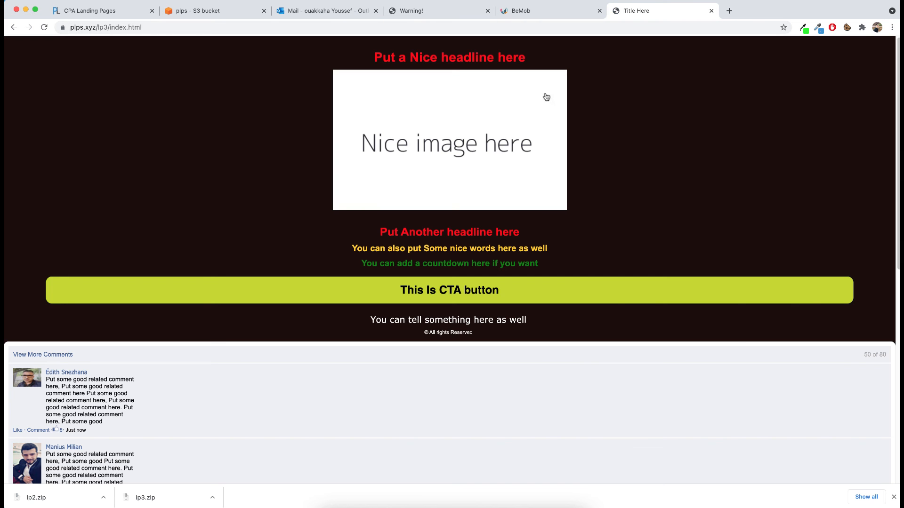
pyautogui.press('super+Tab')
pyautogui.press('super+Tab')
pyautogui.press('super+Tab')
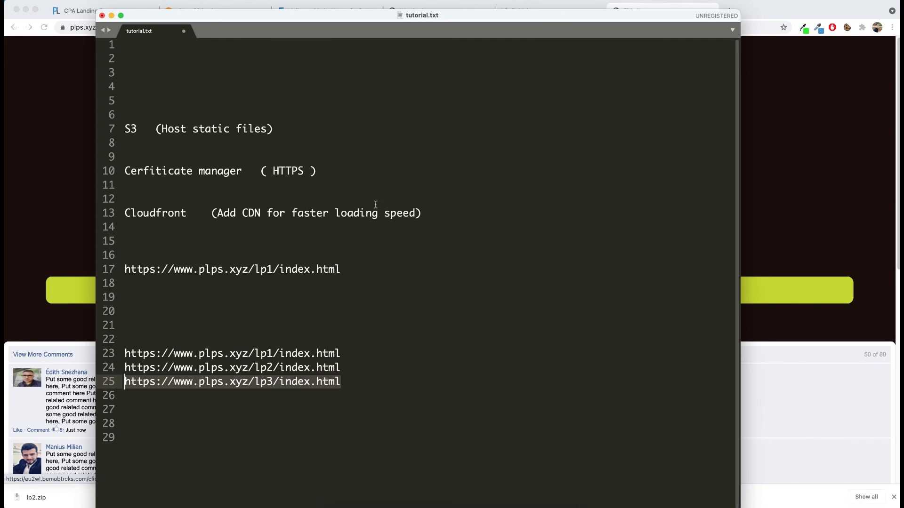
pyautogui.moveTo(355, 365); pyautogui.dragTo(124, 368)
pyautogui.press('super+c')
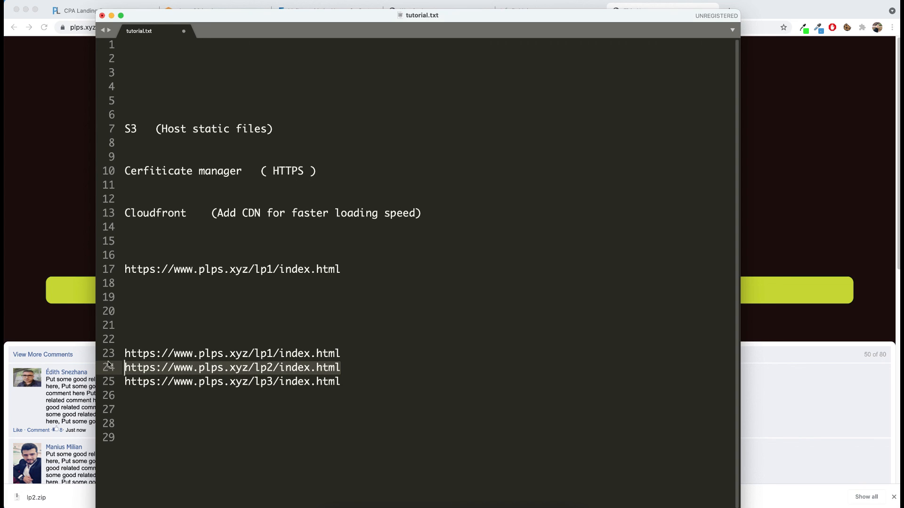
pyautogui.press('super+Tab')
pyautogui.click(727, 14)
pyautogui.press('super+v')
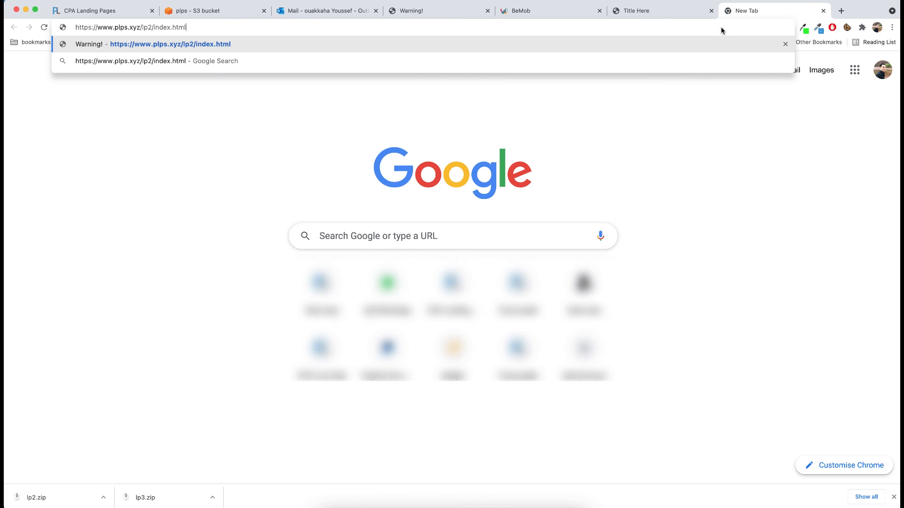
pyautogui.press('Return')
pyautogui.press('super+Tab')
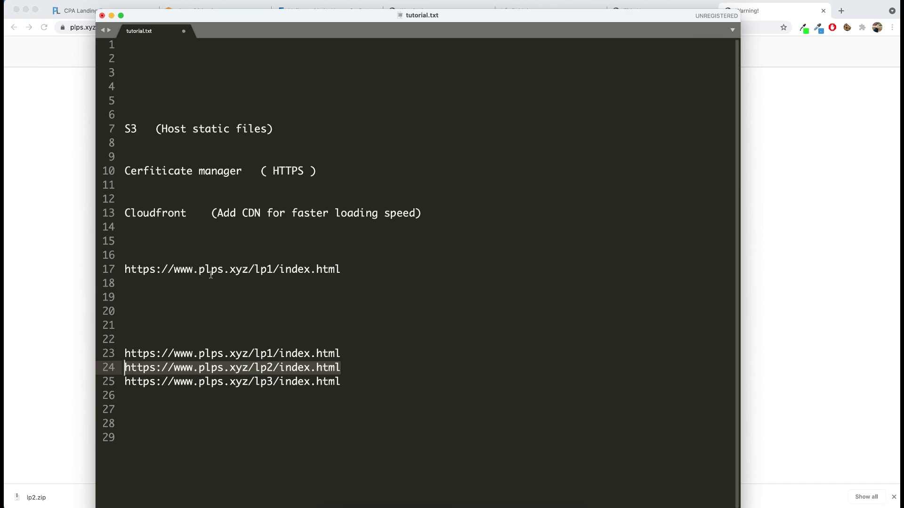
pyautogui.moveTo(367, 355); pyautogui.dragTo(94, 344)
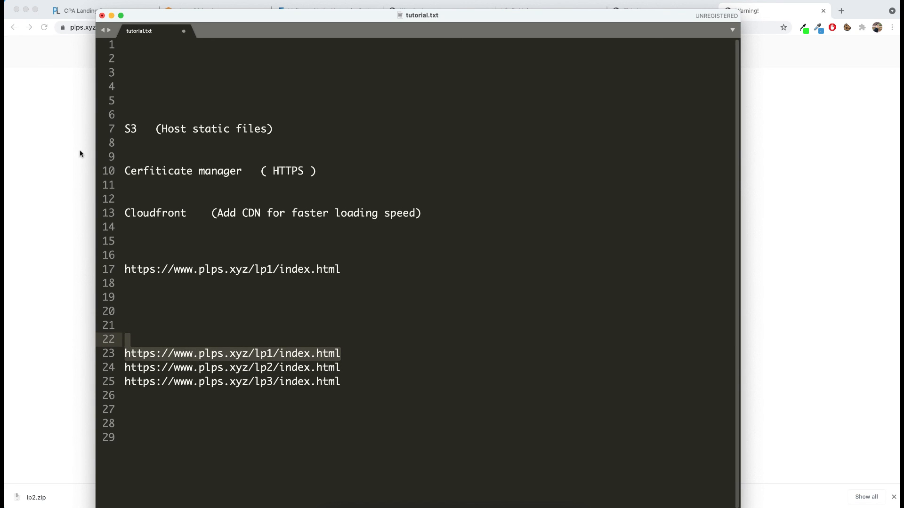
pyautogui.press('super+c')
pyautogui.press('super+Tab')
pyautogui.click(841, 10)
pyautogui.press('super+v')
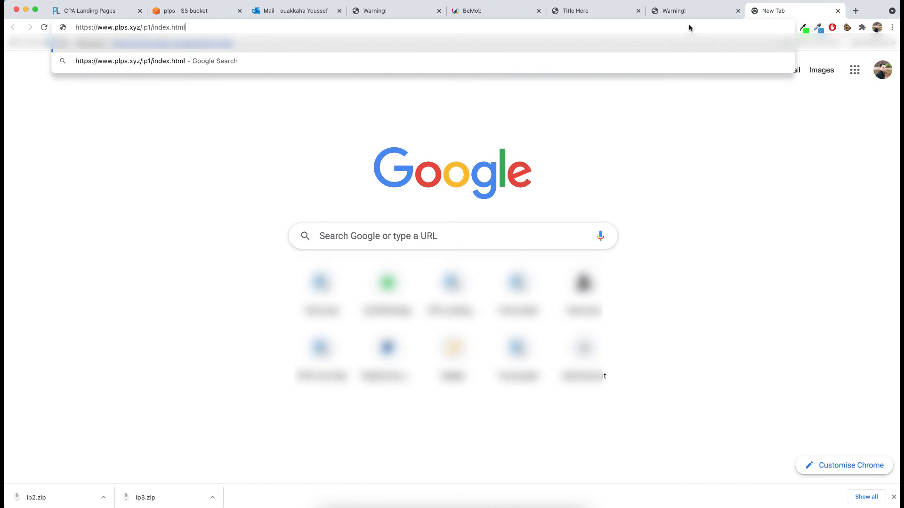
pyautogui.press('Return')
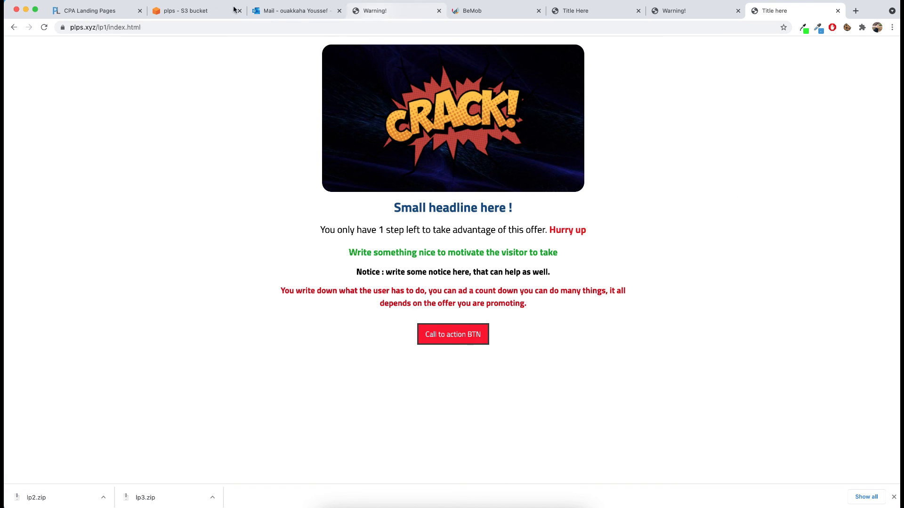
pyautogui.click(163, 13)
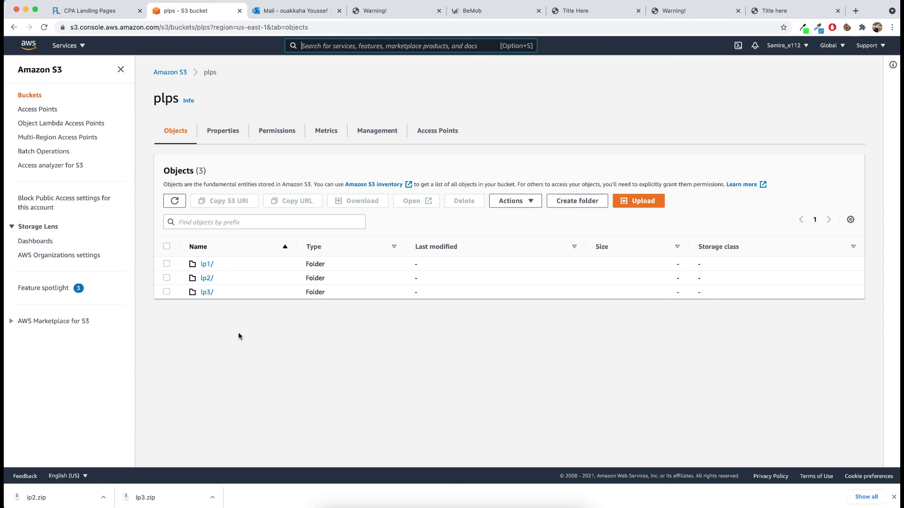